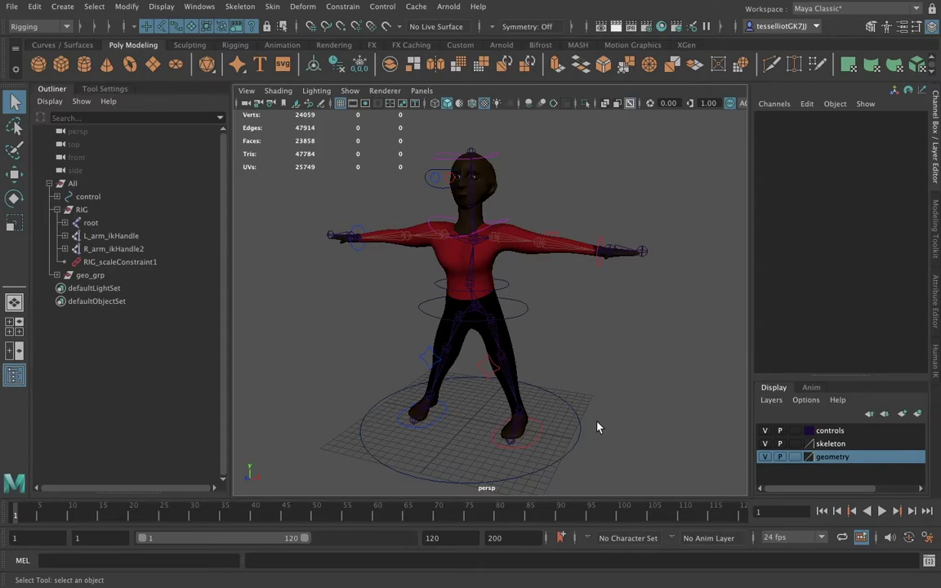
Examine the left leg's knee and foot controls and its joint chain from thigh to toes in side view
alt+drag(611, 416, 596, 415)
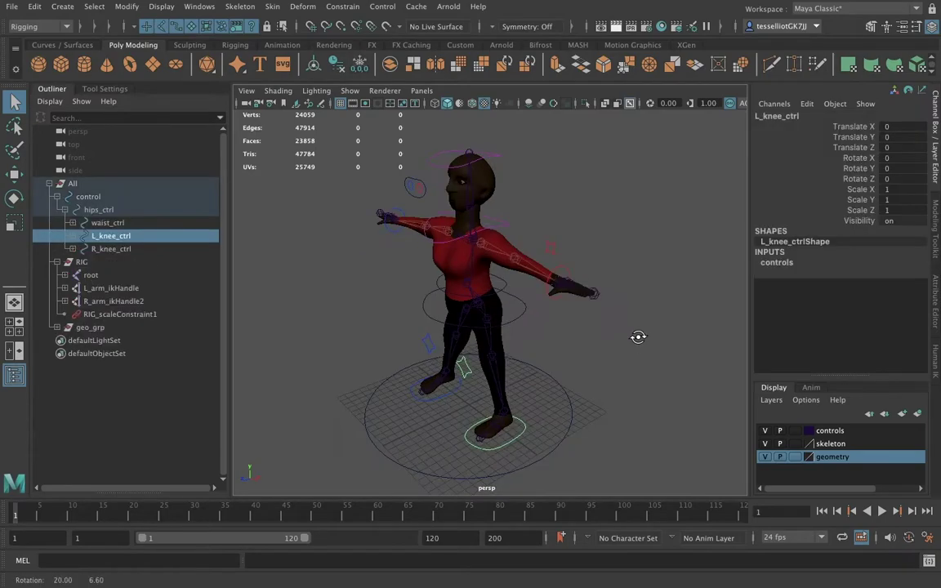
alt+drag(639, 336, 596, 306)
alt+middle_drag(596, 306, 592, 271)
scroll(592, 271, up, 6)
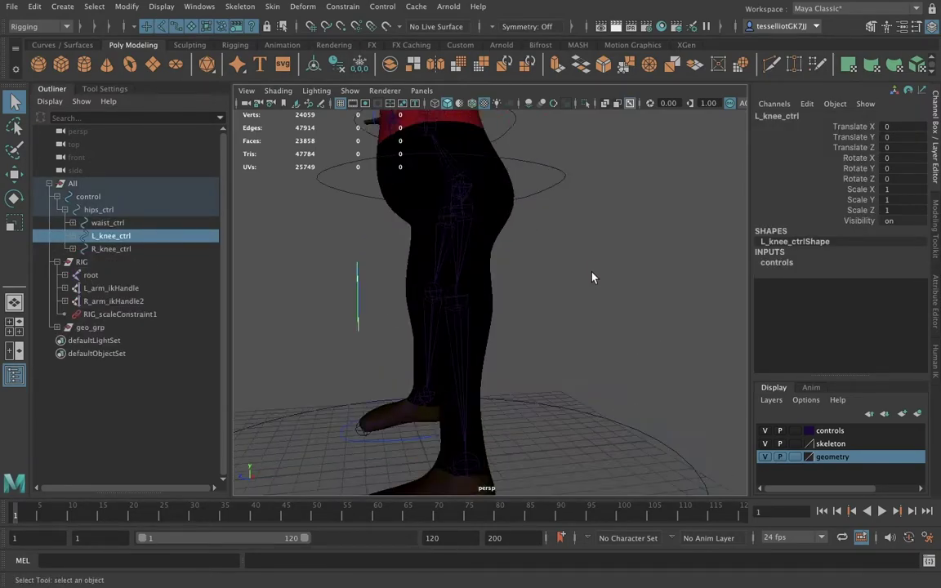
scroll(593, 276, down, 3)
alt+drag(593, 300, 565, 301)
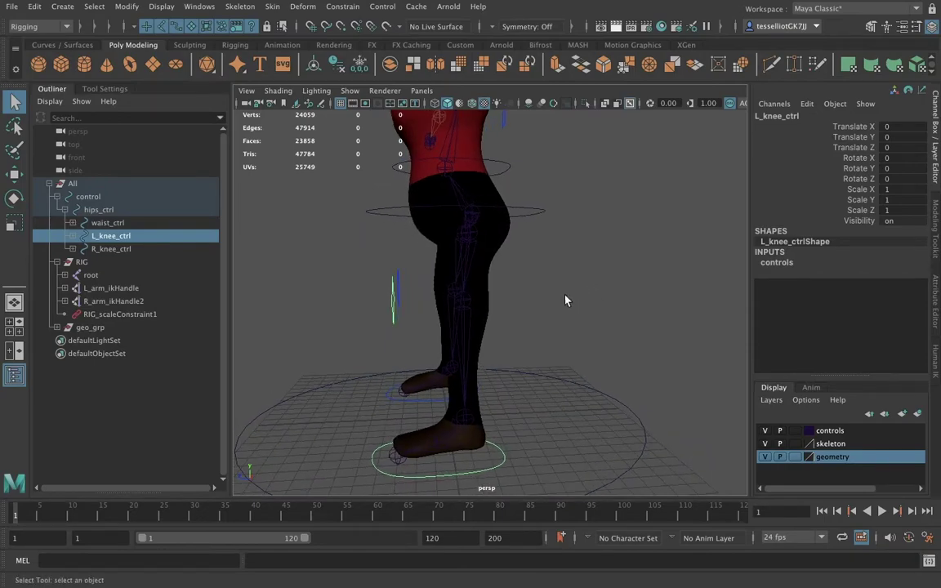
click(477, 242)
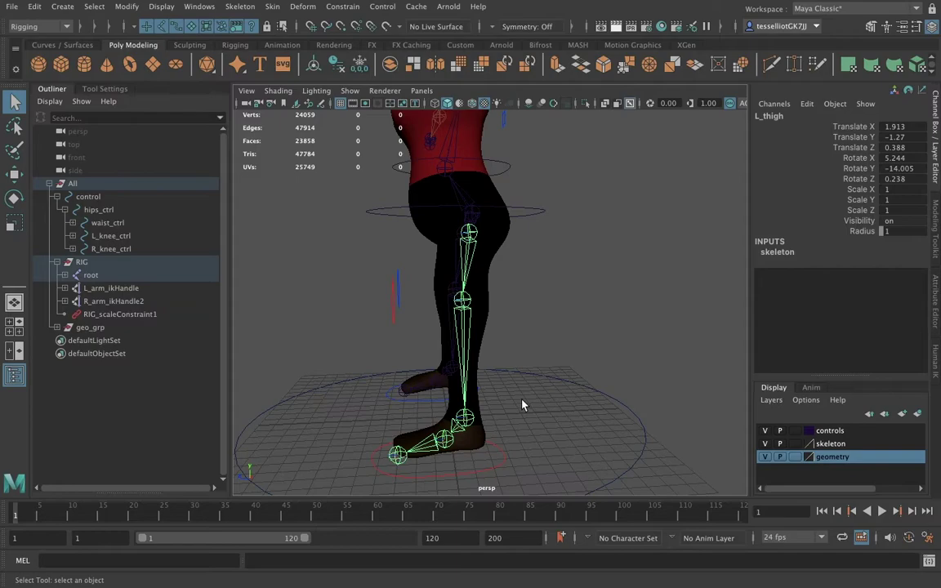
alt+drag(562, 275, 546, 275)
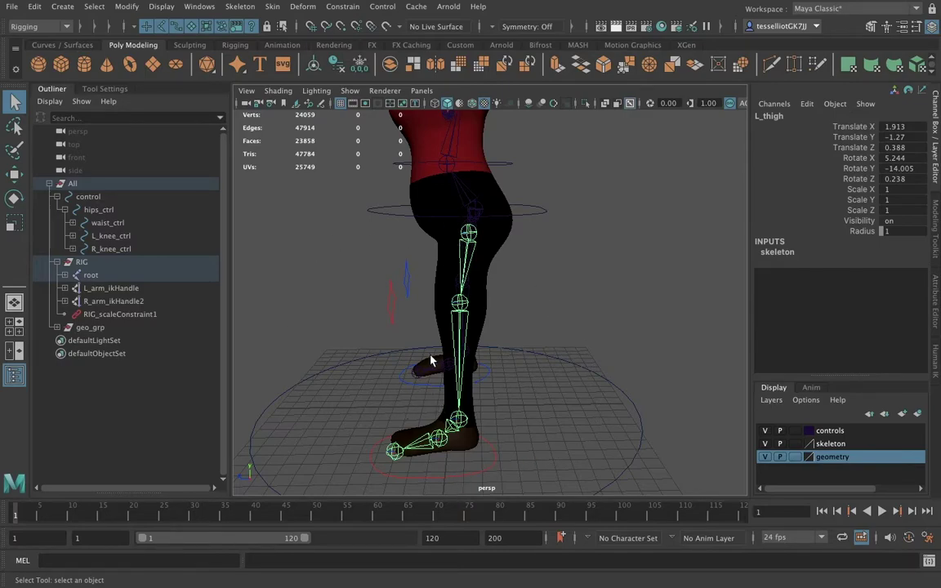
Open the IK Handle tool settings and choose the Rotate-Plane Solver
click(240, 6)
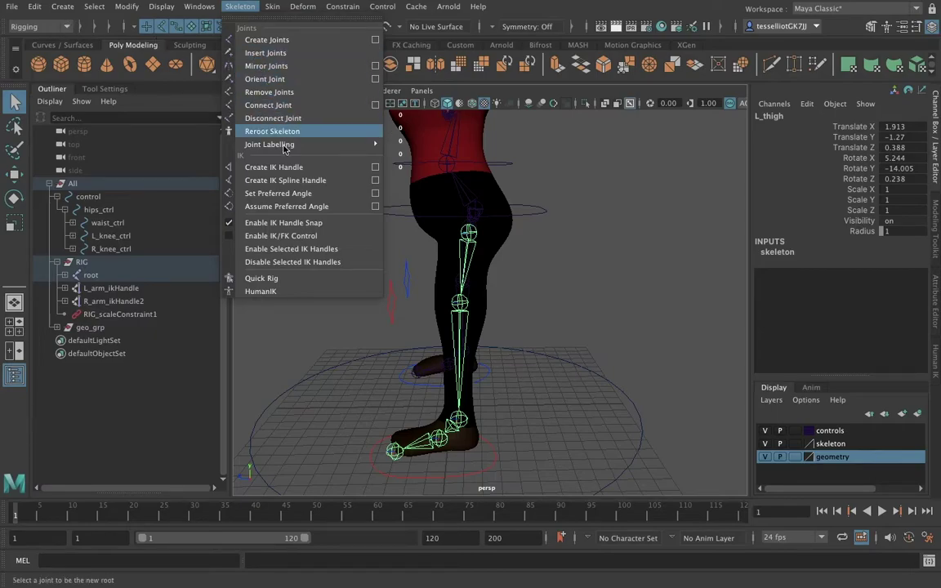
click(376, 169)
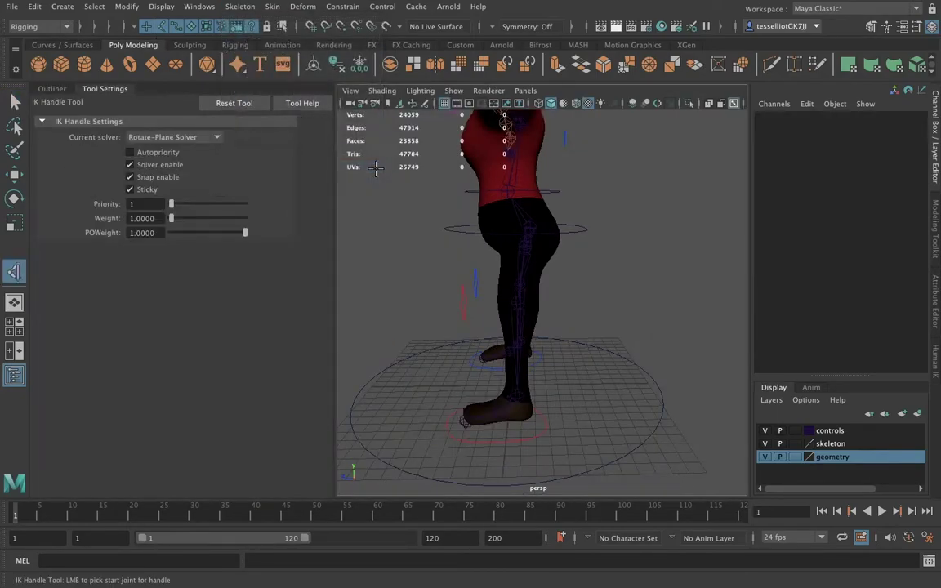
click(201, 139)
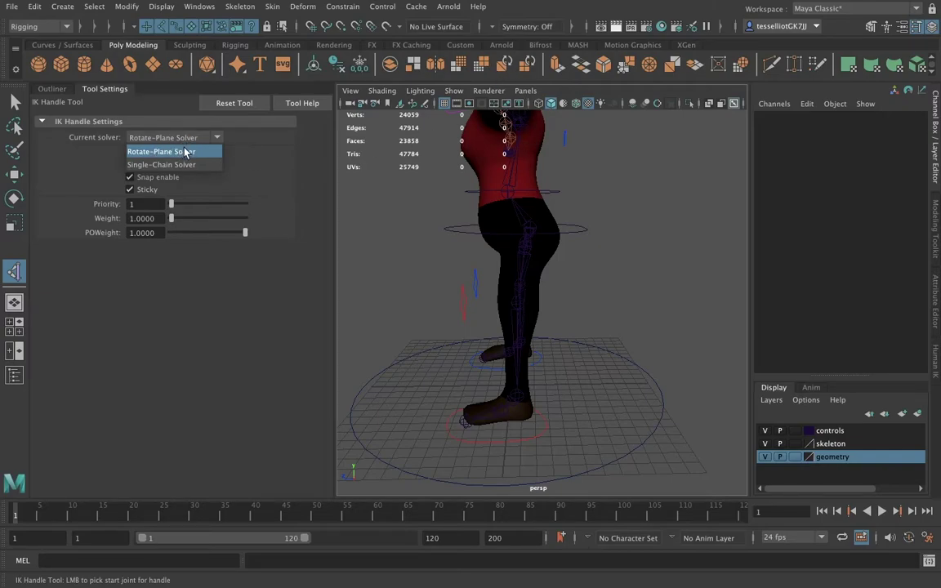
click(187, 152)
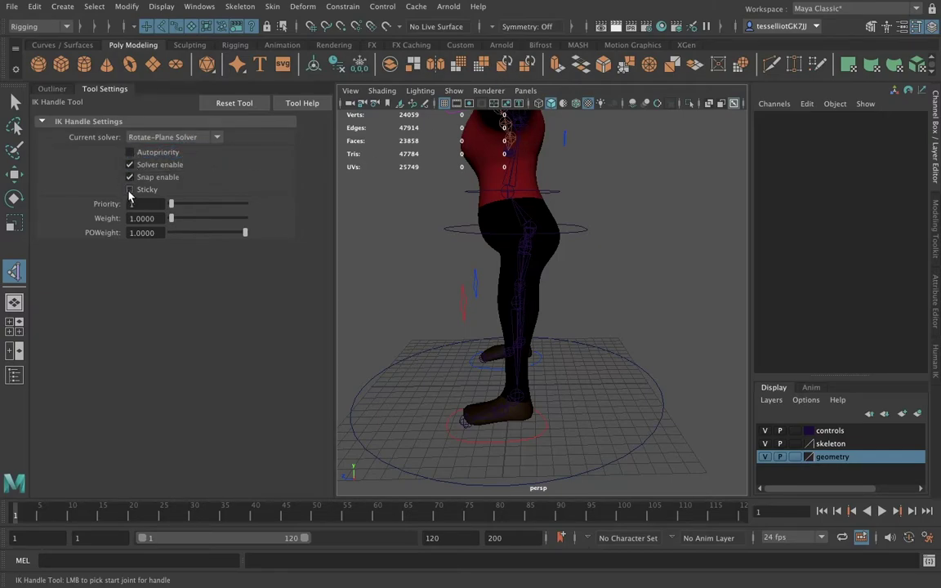
Create an IK handle from the left thigh joint to the left ankle and show it in the Outliner
alt+drag(447, 316, 481, 313)
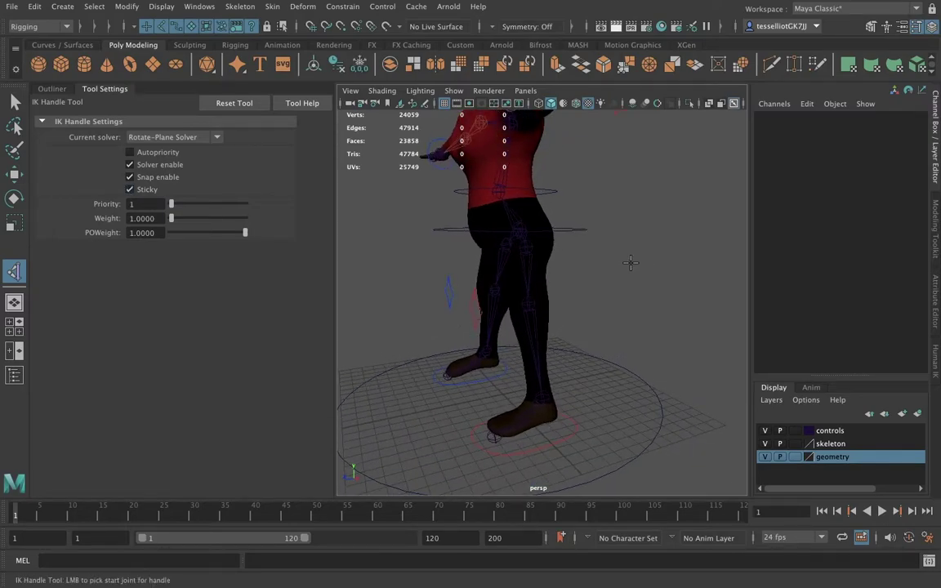
click(525, 244)
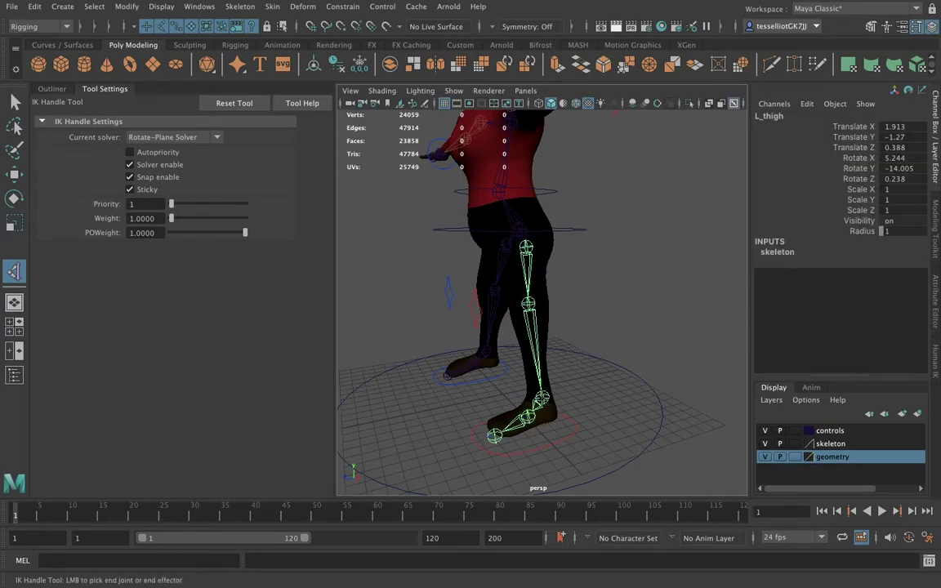
click(495, 436)
key(q)
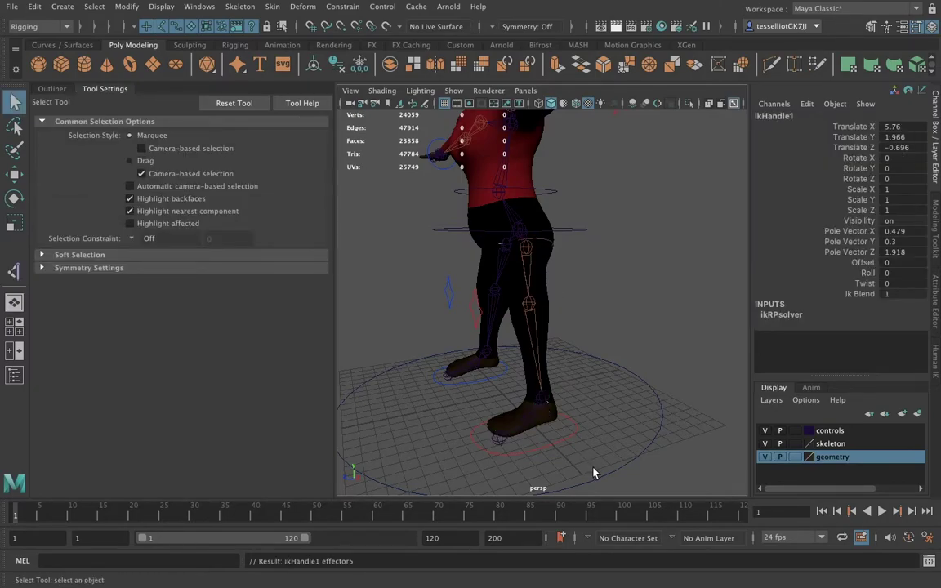
click(51, 88)
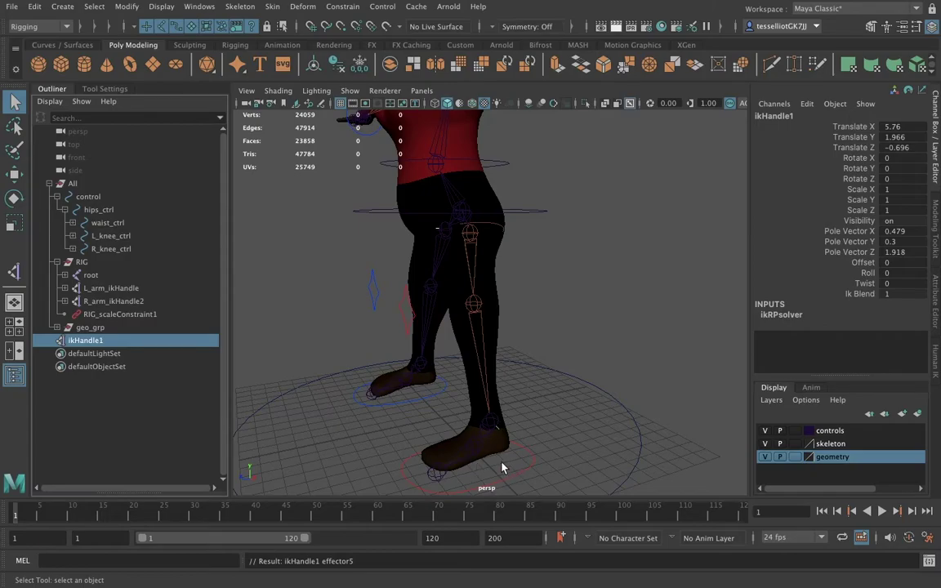
Move ikHandle1 around the left ankle to test how the leg bends
key(w)
drag(490, 424, 385, 384)
drag(402, 418, 622, 431)
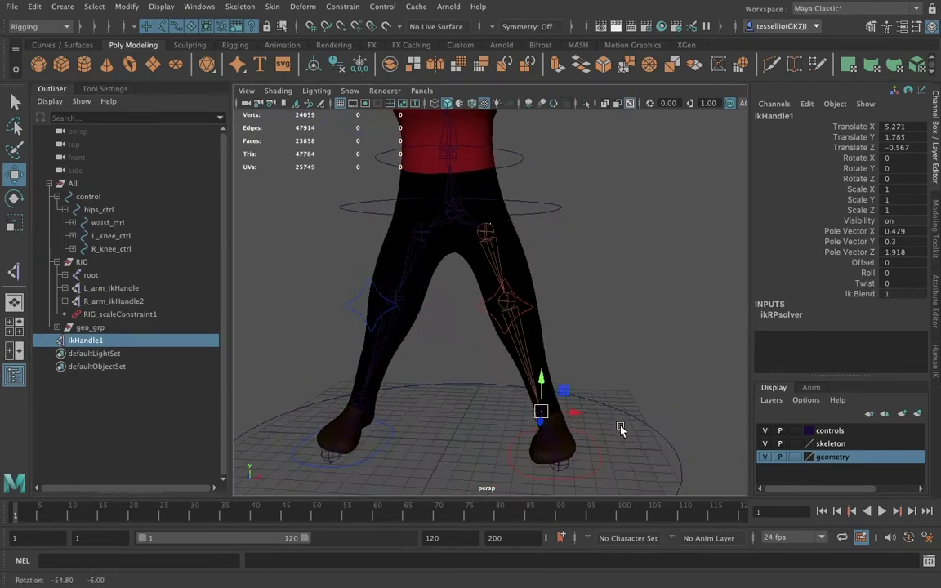
drag(541, 403, 636, 418)
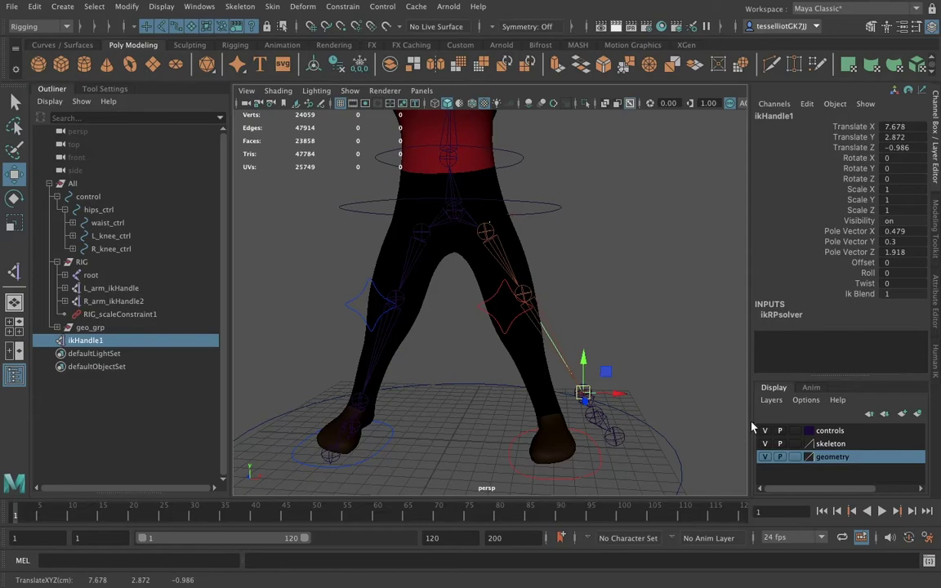
Set ikHandle1's Translate X, Y and Z to 0
double_click(897, 127)
text(0)
key(Tab)
text(0)
key(Tab)
text(0)
key(Return)
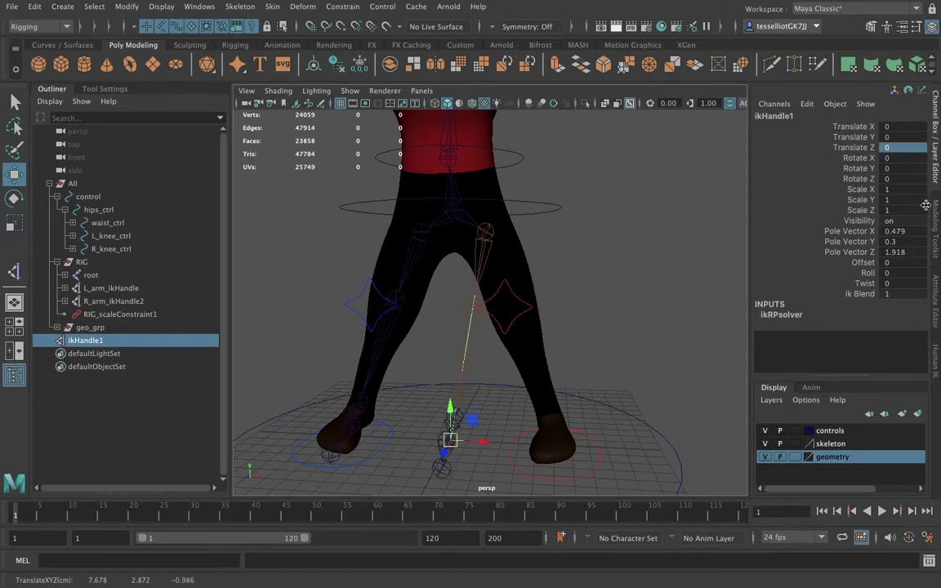
Set ikHandle1's Pole Vector X and Y to 0
double_click(897, 232)
text(0)
key(Tab)
text(0)
key(Tab)
text(0)
key(Return)
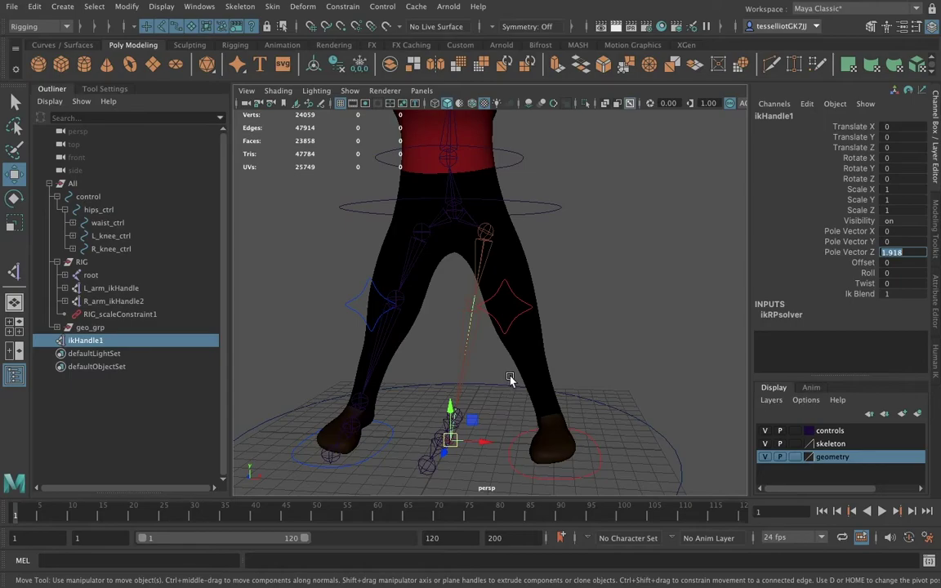
Undo the pole vector and translate changes made to ikHandle1
key(ctrl+z)
key(ctrl+z)
key(ctrl+z)
key(ctrl+z)
key(ctrl+z)
key(ctrl+z)
key(ctrl+z)
key(ctrl+z)
key(ctrl+z)
key(ctrl+z)
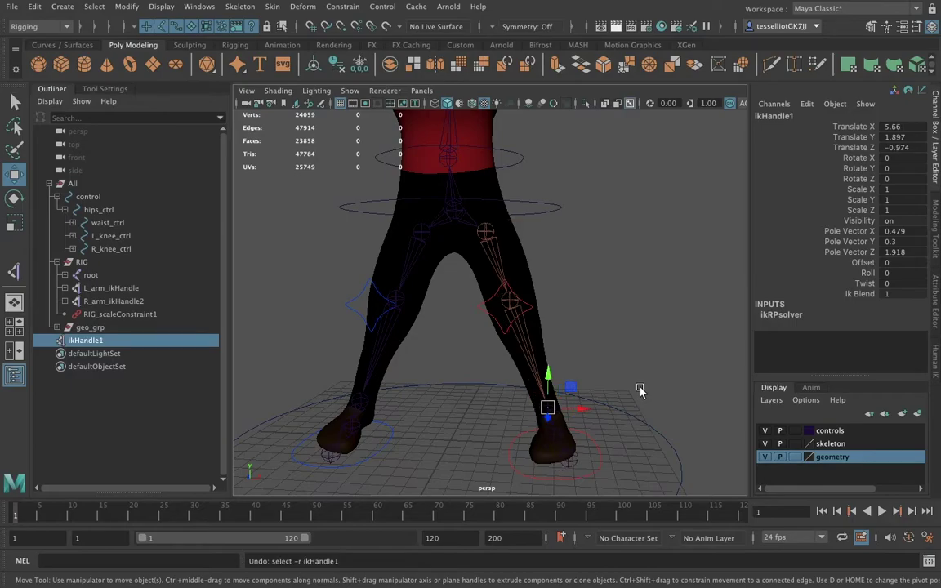
Select the left foot control curve and examine its pivot relative to the ankle from several angles
alt+drag(600, 407, 559, 414)
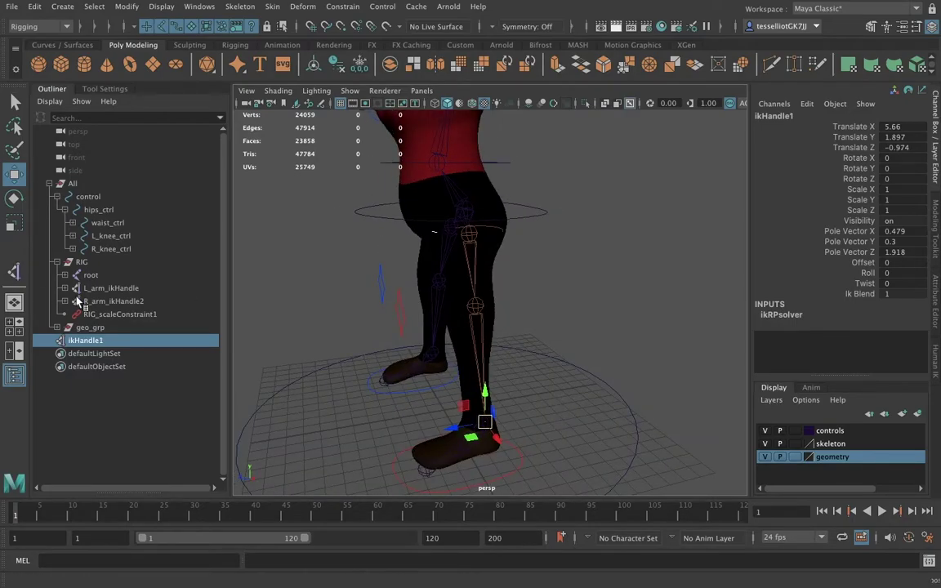
click(540, 428)
alt+right_drag(541, 428, 539, 372)
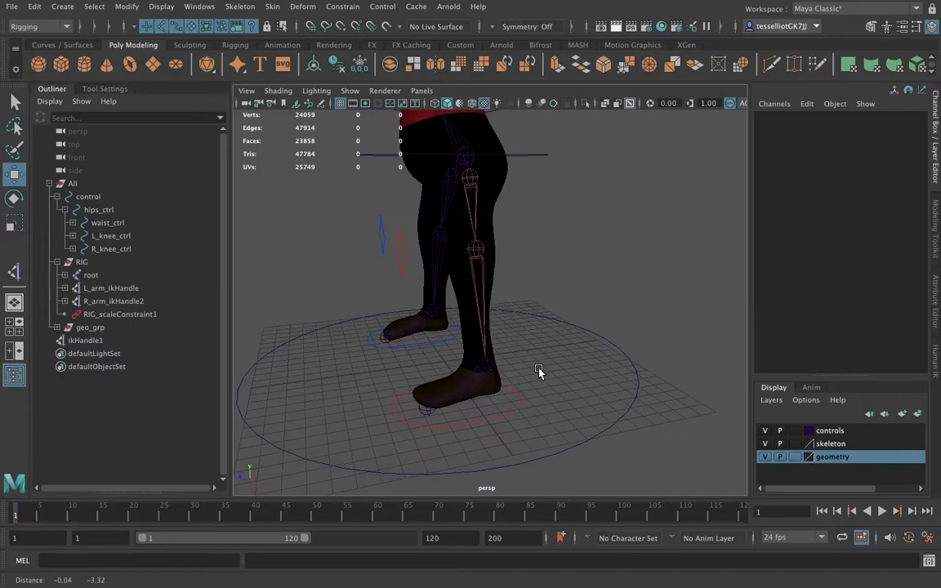
click(500, 421)
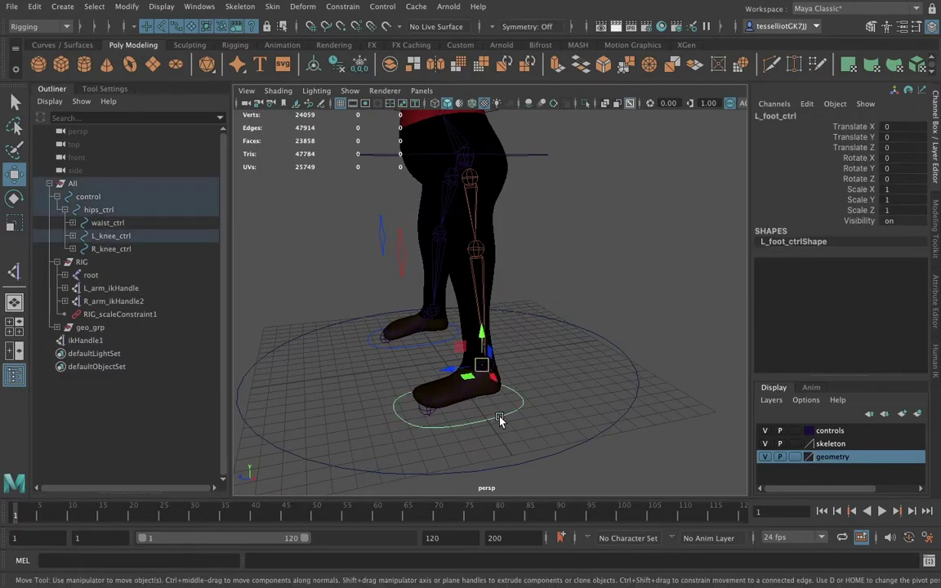
alt+drag(527, 433, 621, 415)
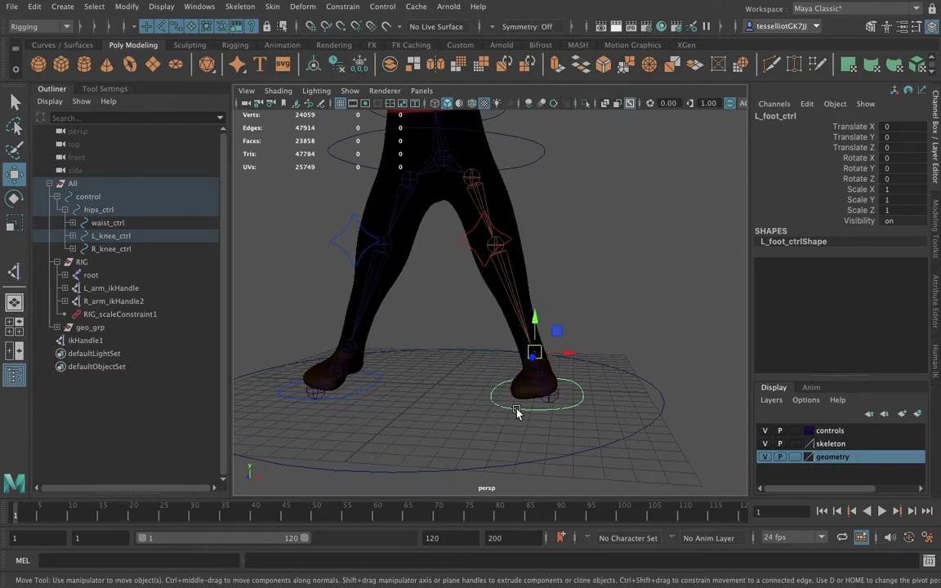
alt+drag(428, 329, 401, 406)
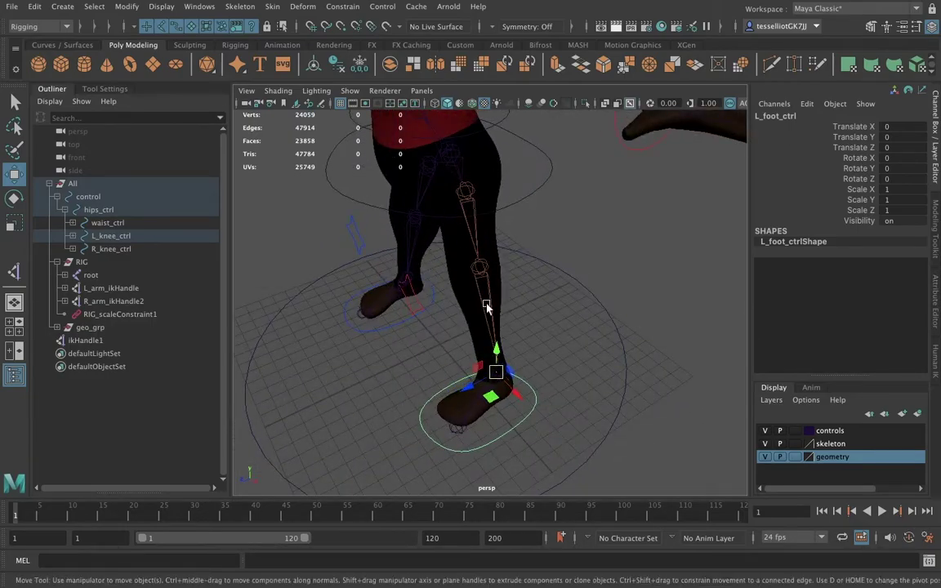
Display the model in wireframe and select ikHandle1 to examine it from hip to ankle
key(4)
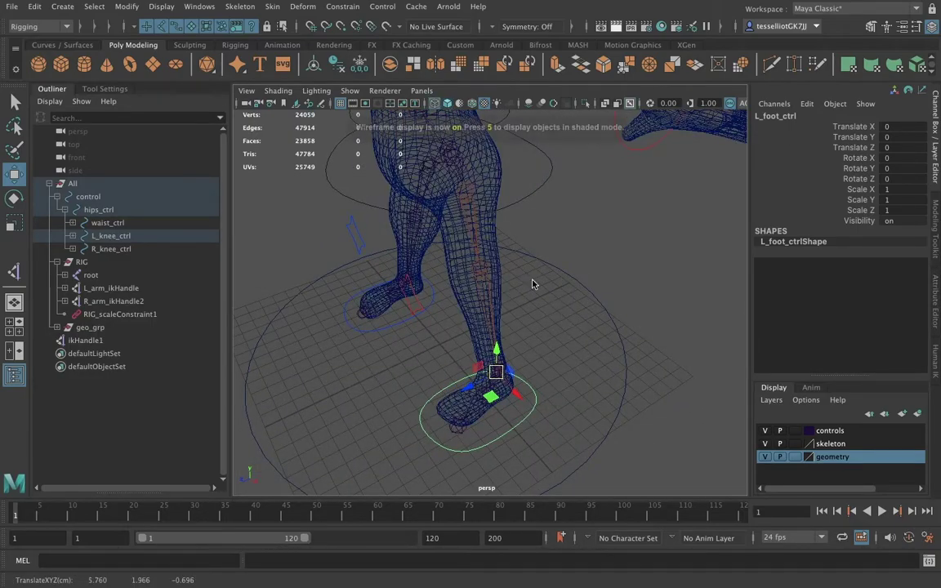
click(107, 339)
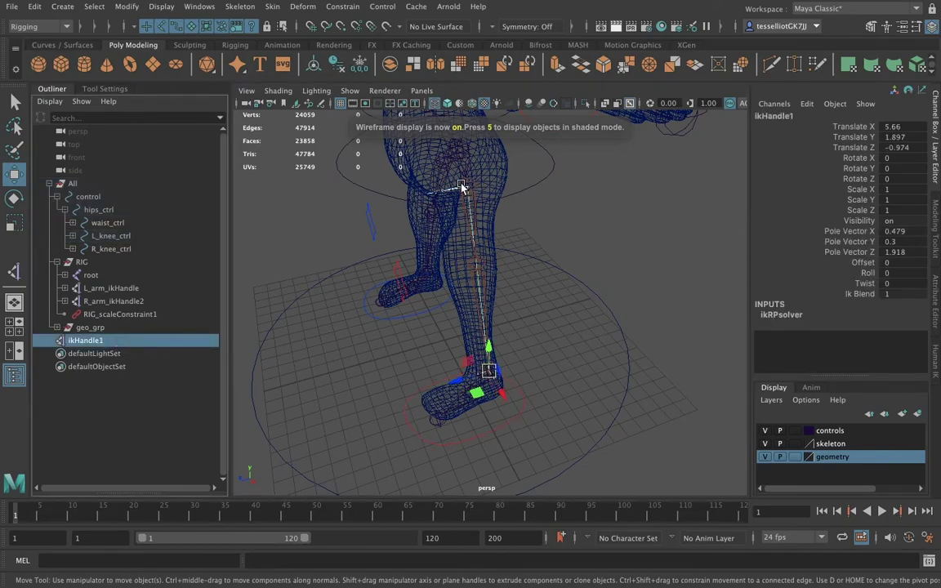
scroll(464, 195, up, 3)
alt+middle_drag(468, 204, 493, 280)
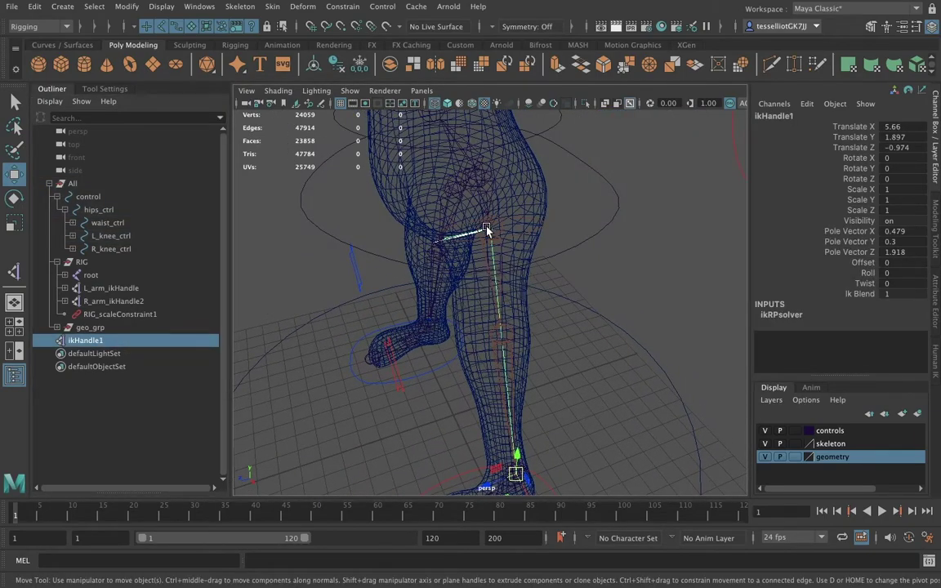
alt+drag(364, 270, 521, 213)
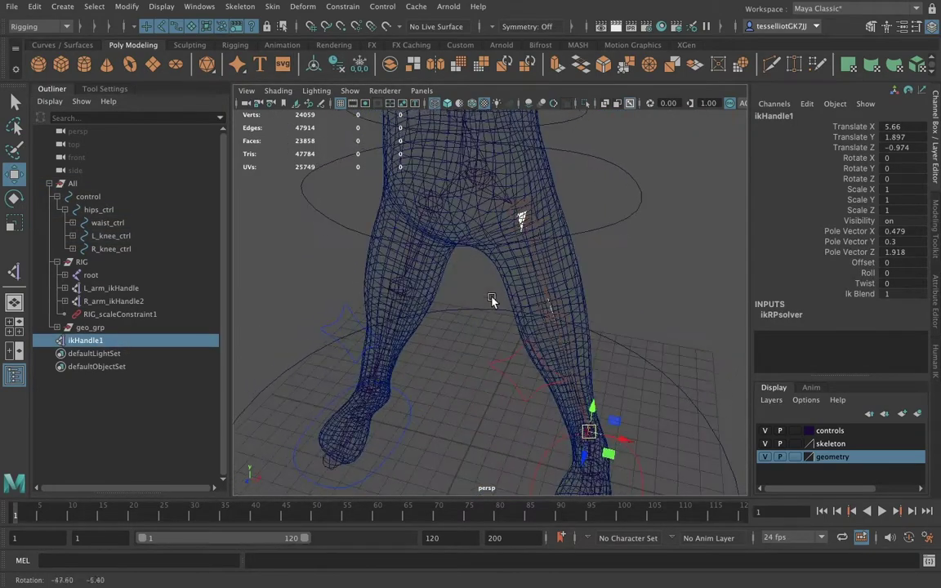
alt+drag(591, 371, 489, 365)
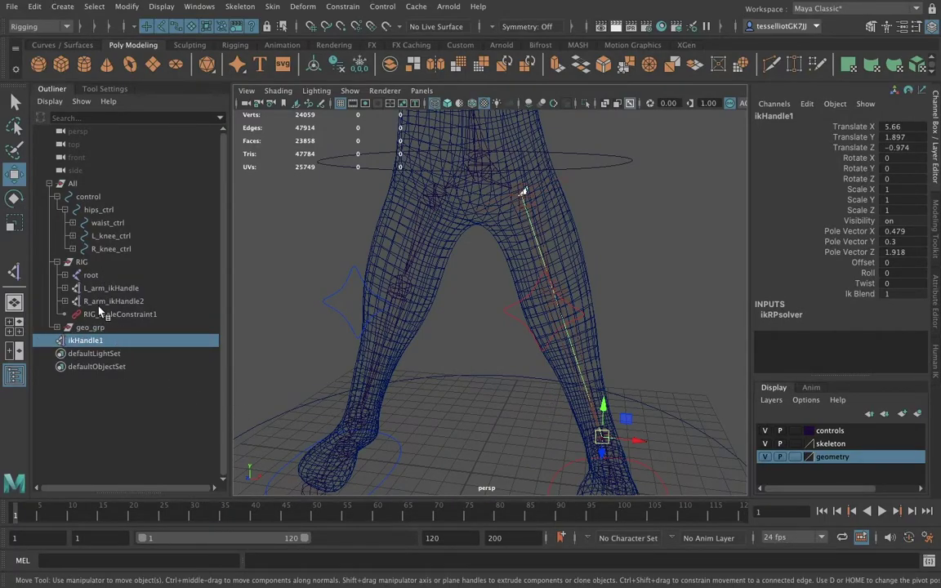
alt+drag(499, 371, 600, 409)
Select the left foot control and reveal L_foot_ctrl under L_knee_ctrl in the Outliner
click(594, 407)
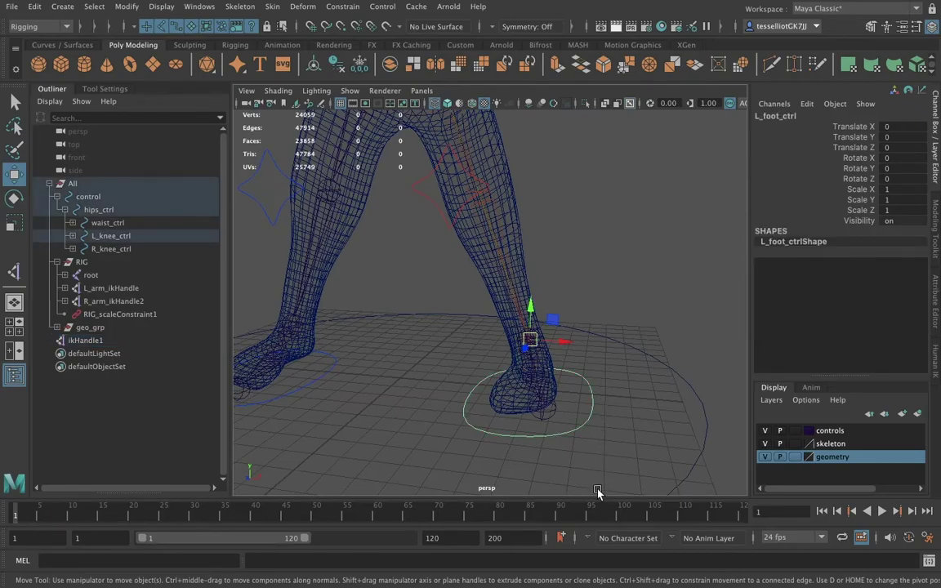
click(72, 237)
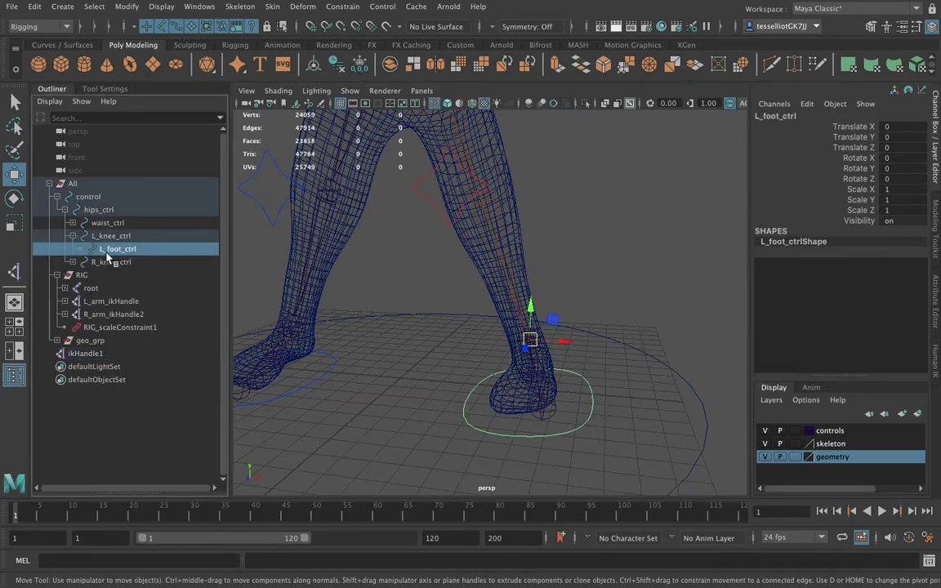
alt+drag(562, 443, 469, 327)
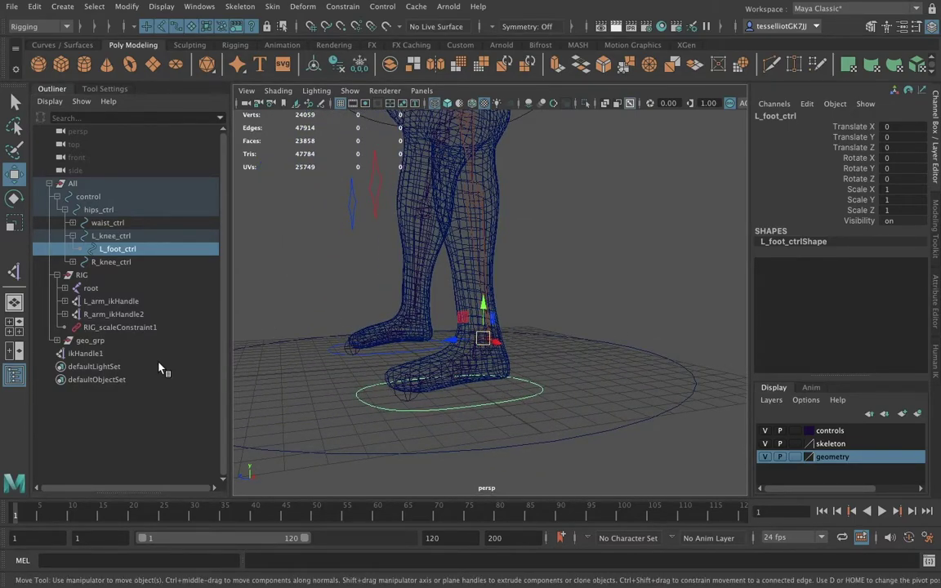
Apply a parent constraint with ikHandle1 as the driver and L_foot_ctrl as the constrained object
click(86, 354)
ctrl+click(123, 249)
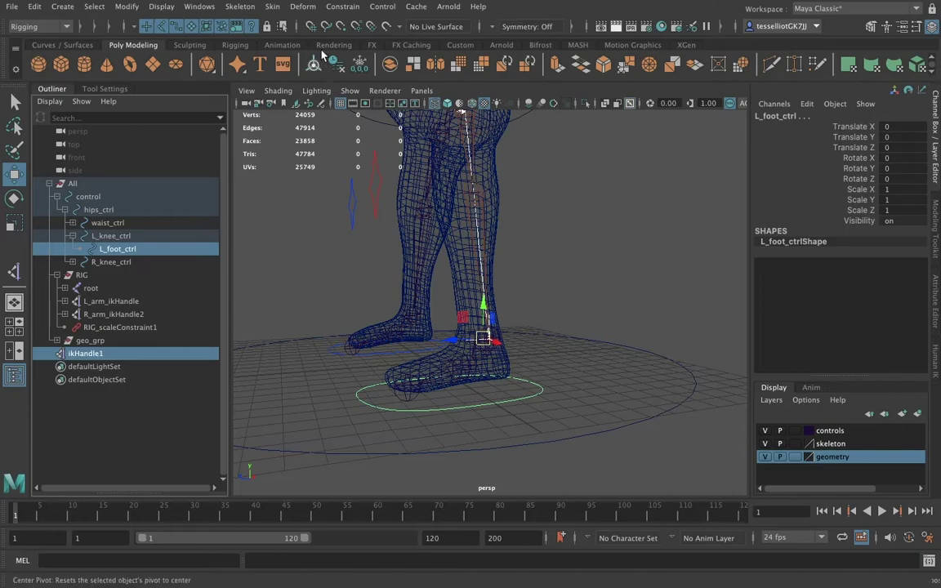
click(342, 7)
click(349, 39)
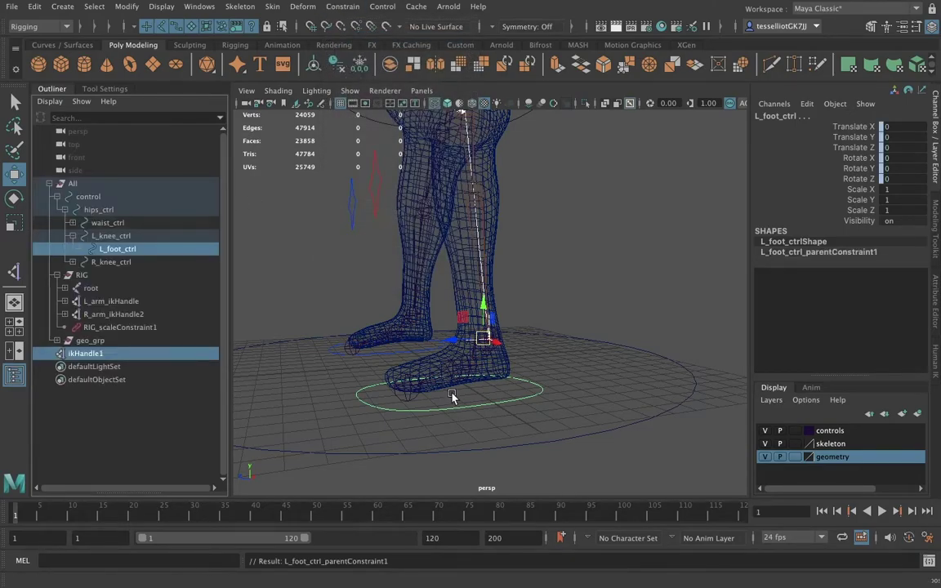
Try moving L_foot_ctrl to test the constraint, and undo back through the parent constraint
click(97, 247)
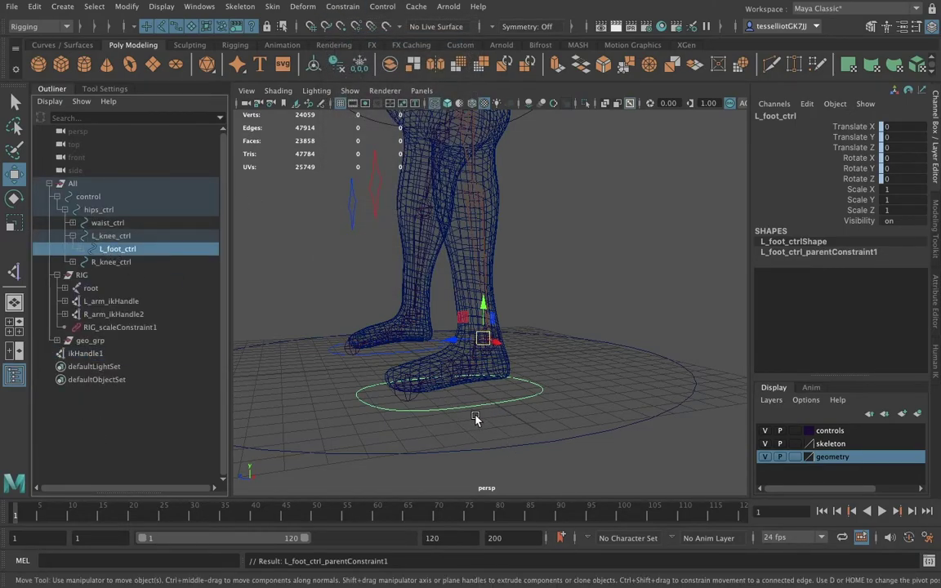
alt+drag(476, 417, 521, 423)
drag(510, 342, 524, 301)
key(ctrl+z)
key(ctrl+z)
click(536, 416)
key(ctrl+z)
key(ctrl+z)
key(ctrl+z)
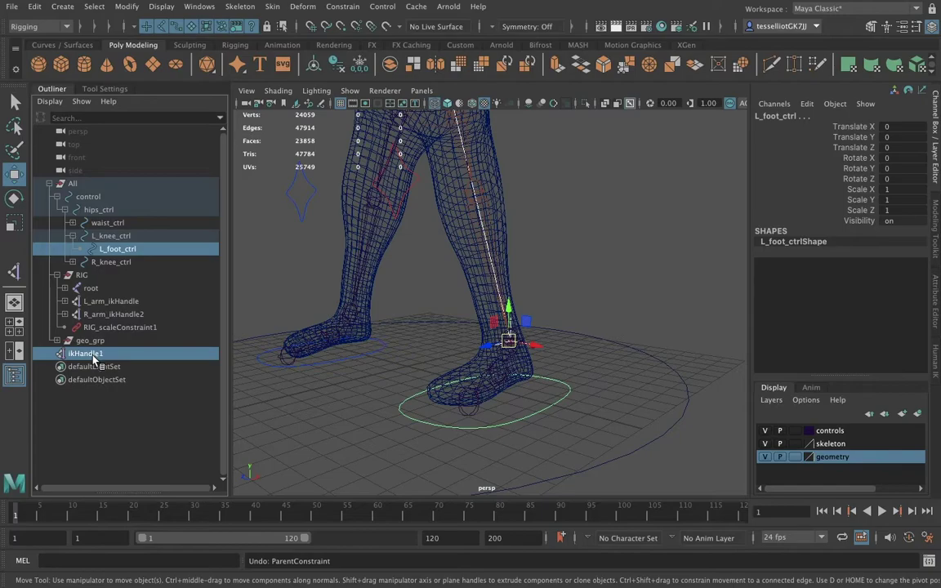
Apply a parent constraint with offset maintained, using ikHandle1 as the driver and L_foot_ctrl as the constrained object
key(ctrl+z)
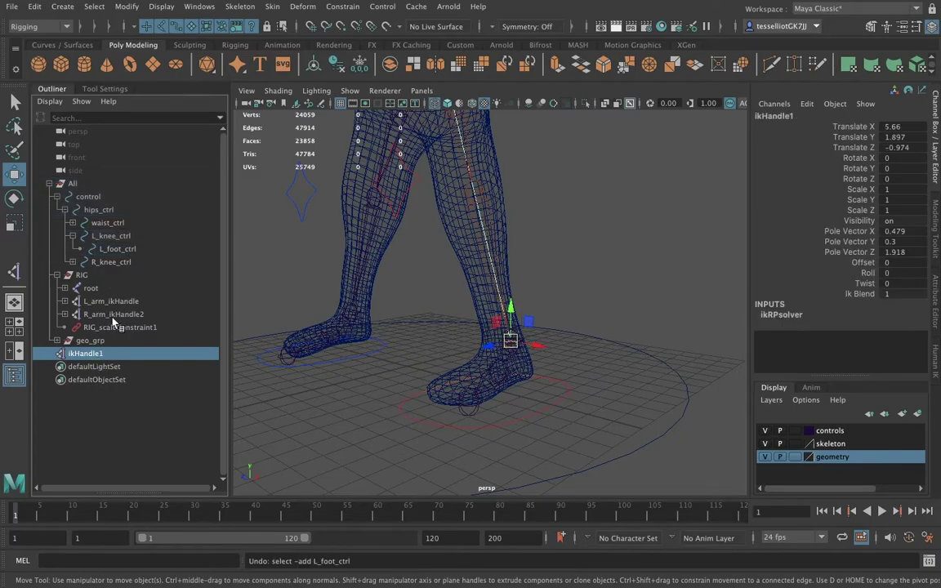
ctrl+click(120, 250)
click(342, 7)
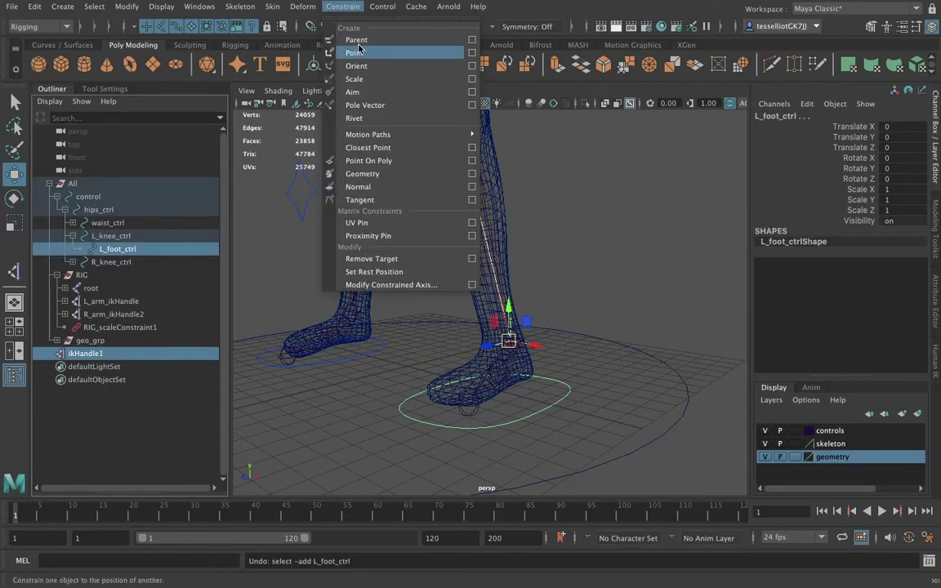
click(471, 39)
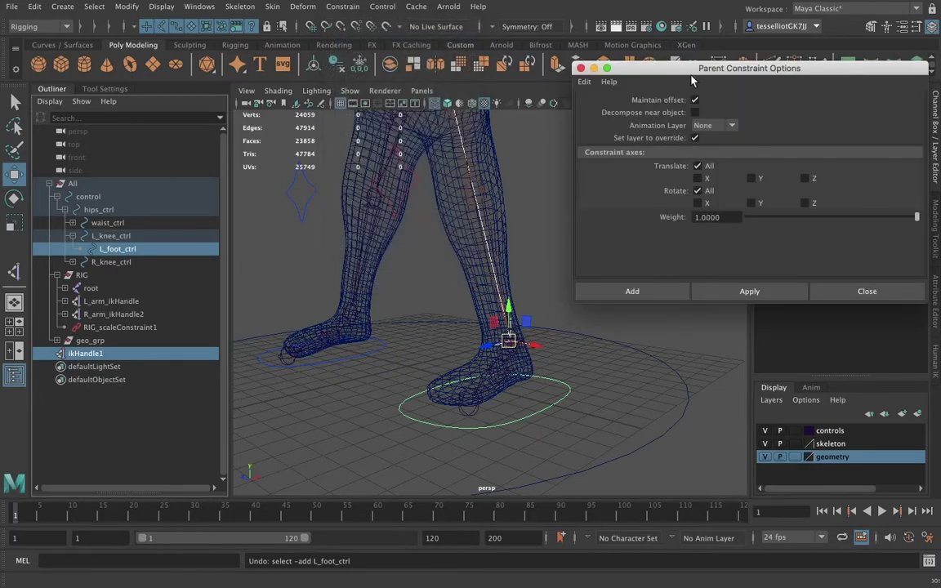
click(646, 293)
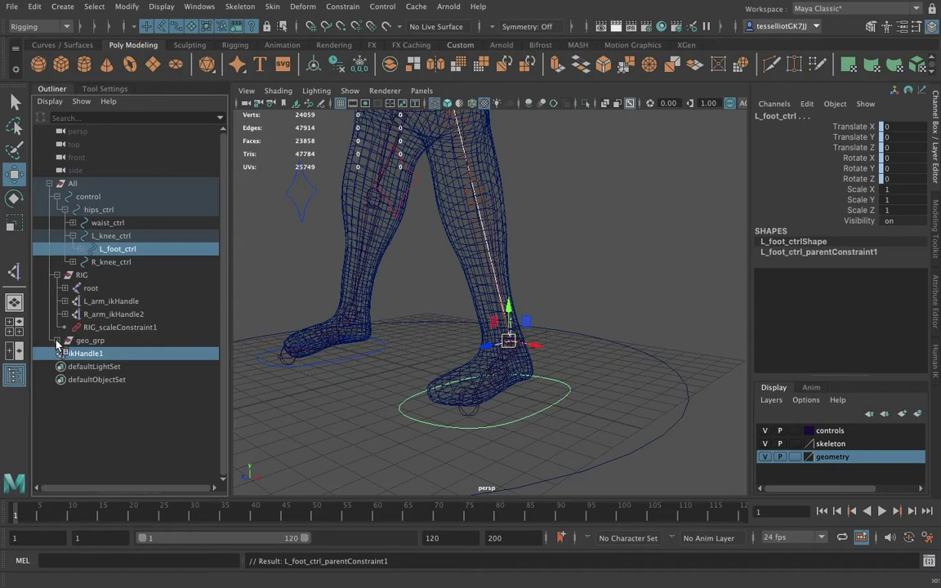
Parent L_foot_ctrl under ikHandle1 and check the knee controls' hierarchy in the Outliner, expanding R_knee_ctrl
key(p)
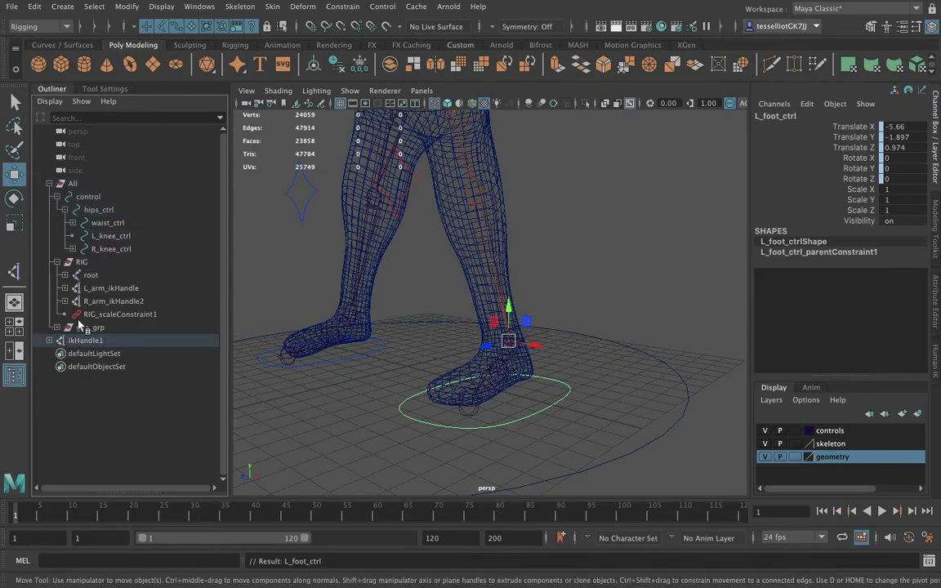
click(102, 235)
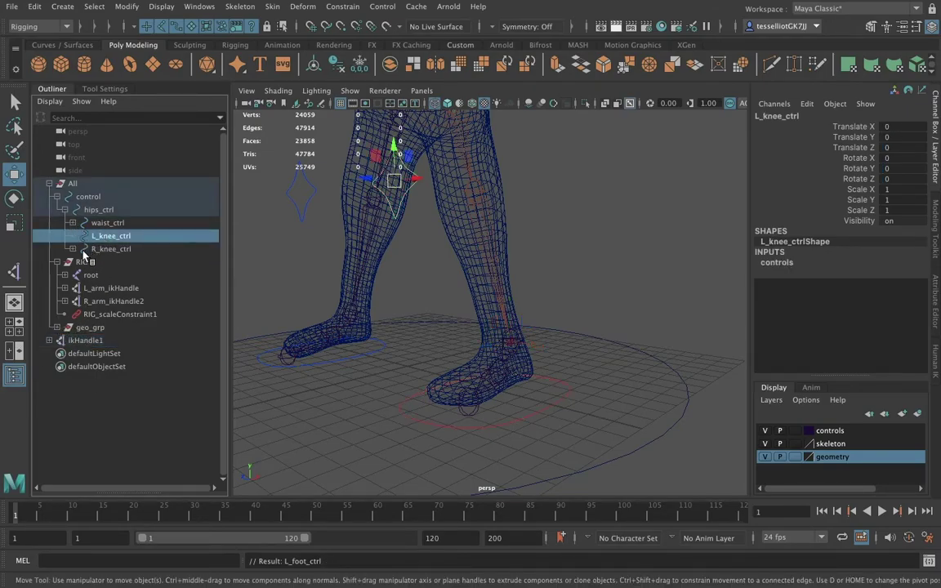
click(74, 249)
click(115, 262)
click(102, 239)
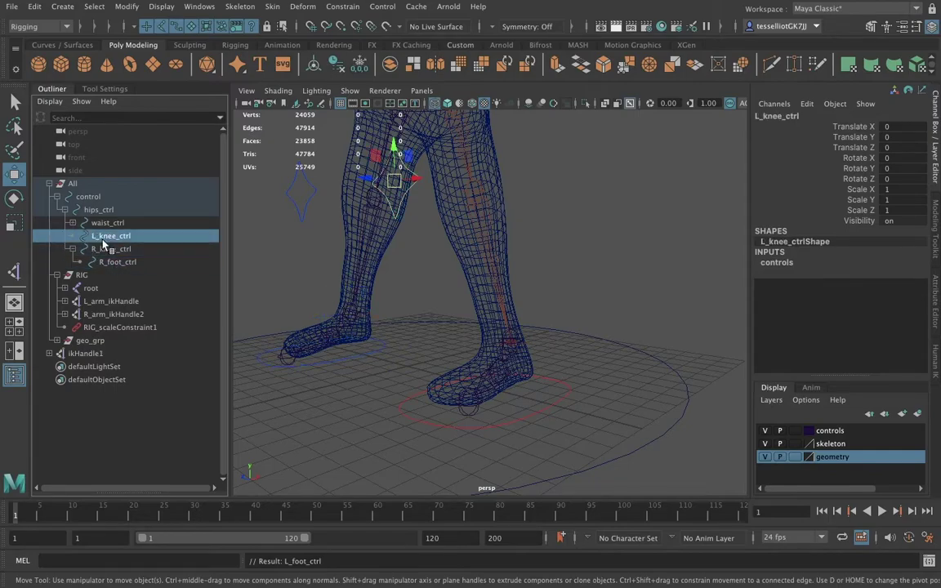
Undo the parenting of L_foot_ctrl under ikHandle1 and the parent constraint on L_foot_ctrl
key(ctrl+z)
key(ctrl+z)
key(ctrl+z)
key(ctrl+z)
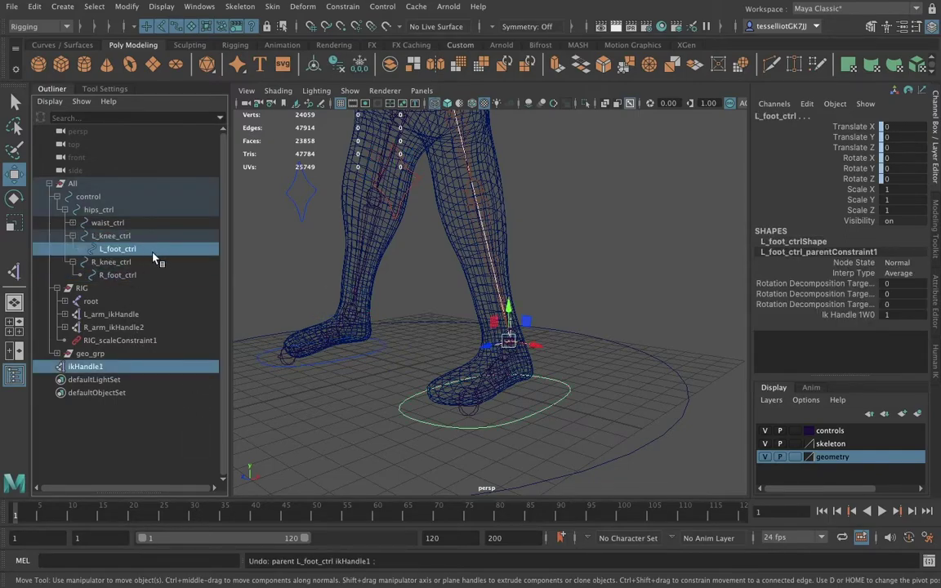
key(ctrl+z)
key(ctrl+z)
key(ctrl+z)
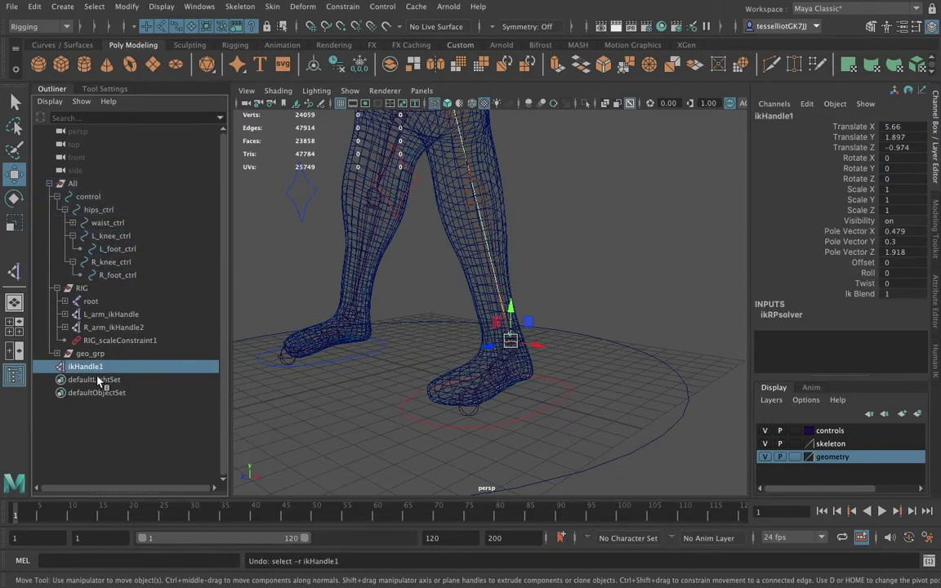
Apply a parent constraint with L_foot_ctrl as the driver and ikHandle1 as the constrained object, and expand ikHandle1 in the Outliner
click(115, 248)
ctrl+click(98, 368)
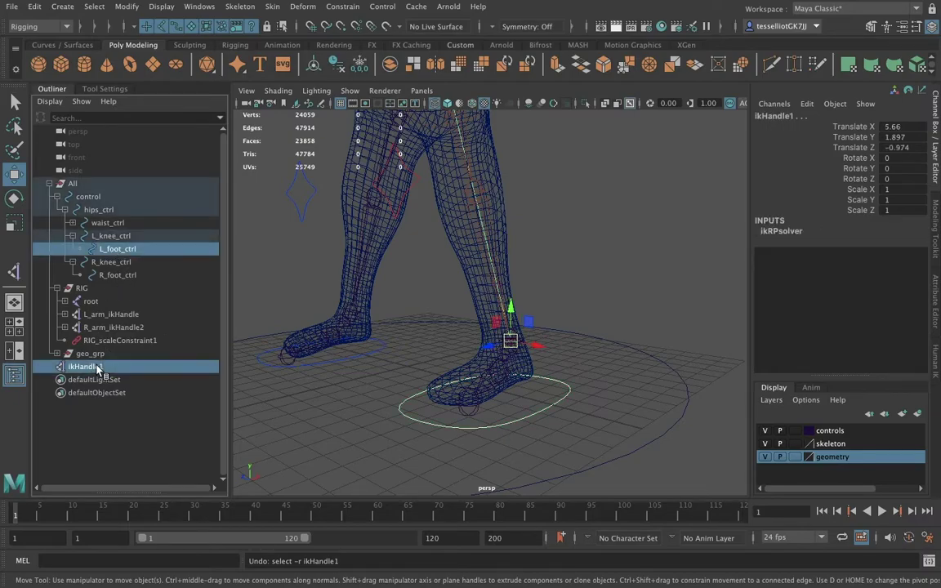
click(343, 6)
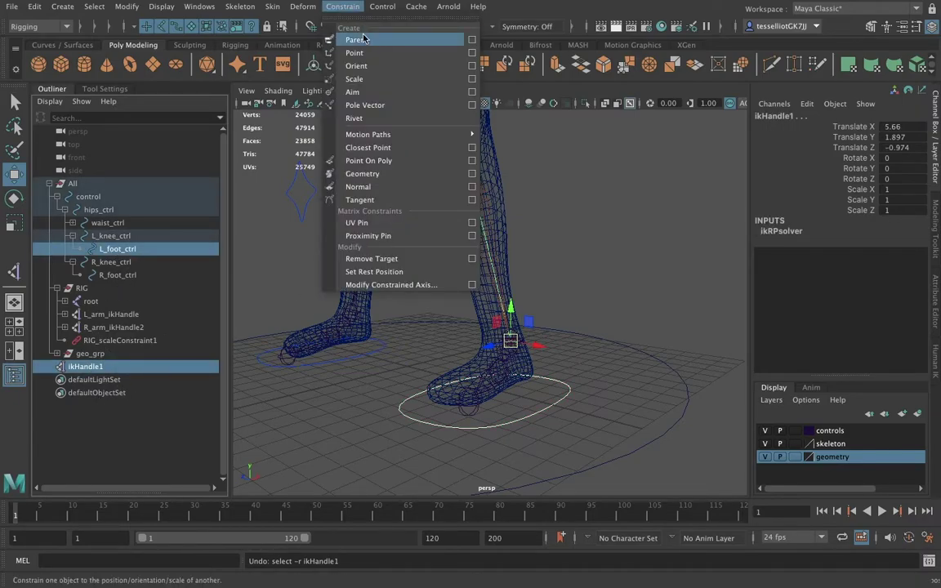
click(364, 39)
click(54, 367)
click(90, 379)
click(86, 366)
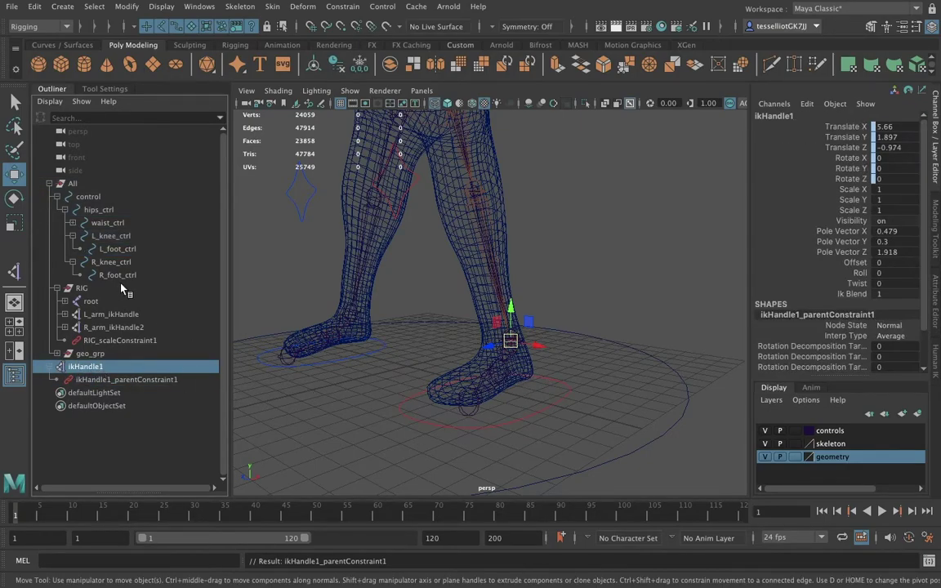
Test the constraint by moving L_foot_ctrl away from the foot, and set its Translate X, Y and Z back to 0
click(118, 249)
drag(507, 340, 647, 363)
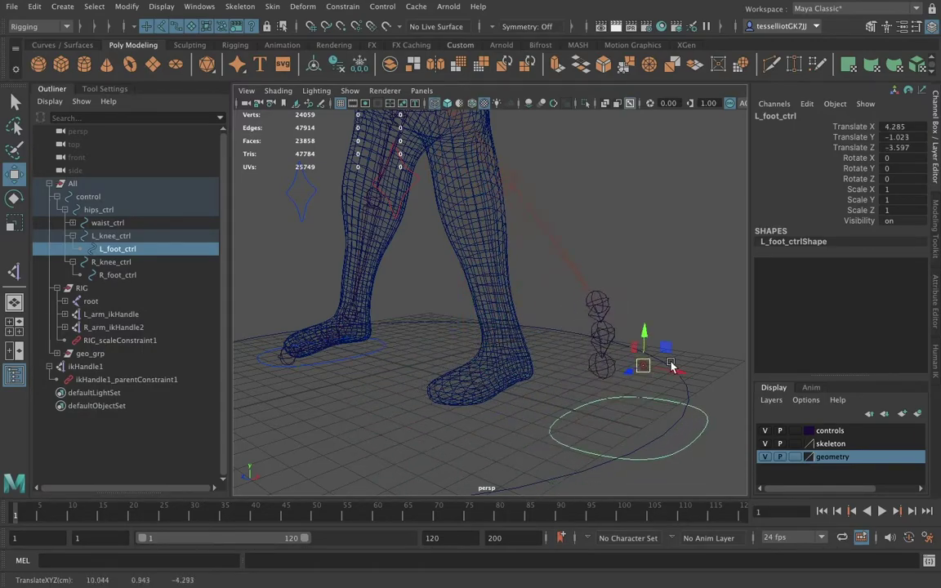
drag(907, 128, 907, 150)
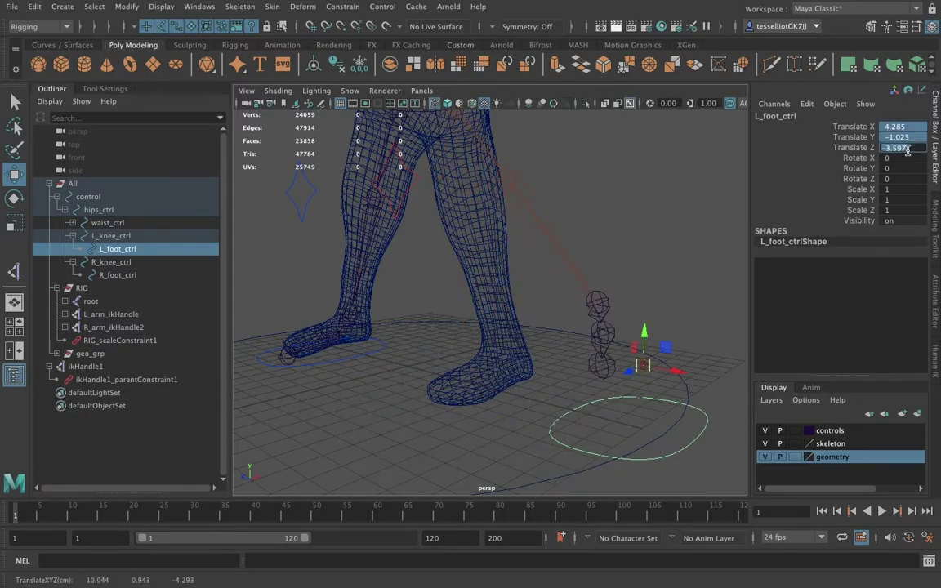
text(0)
key(Return)
alt+drag(380, 361, 497, 439)
alt+drag(495, 452, 556, 387)
Undo the L_foot_ctrl test edits and the parent constraint on ikHandle1
key(ctrl+z)
key(ctrl+z)
key(ctrl+z)
key(ctrl+z)
key(ctrl+z)
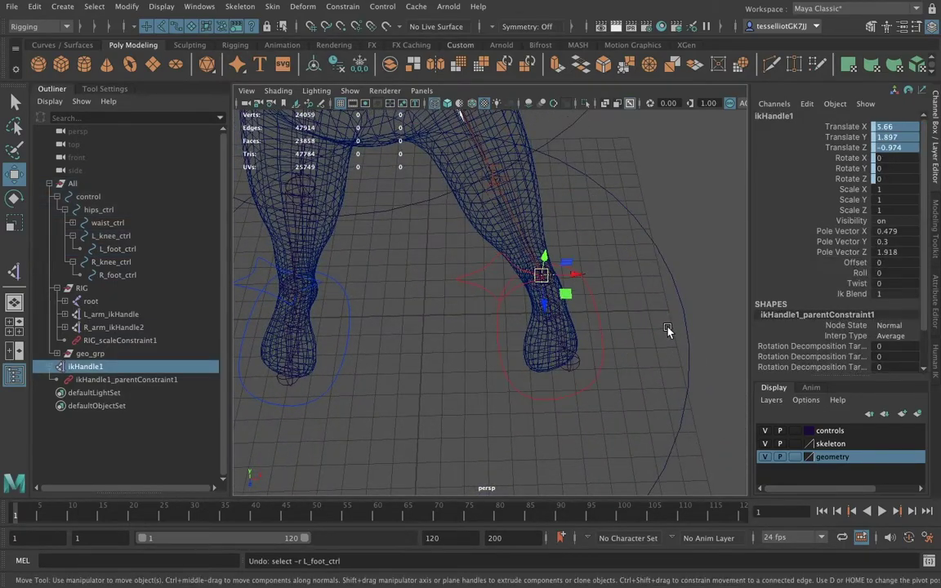
key(ctrl+z)
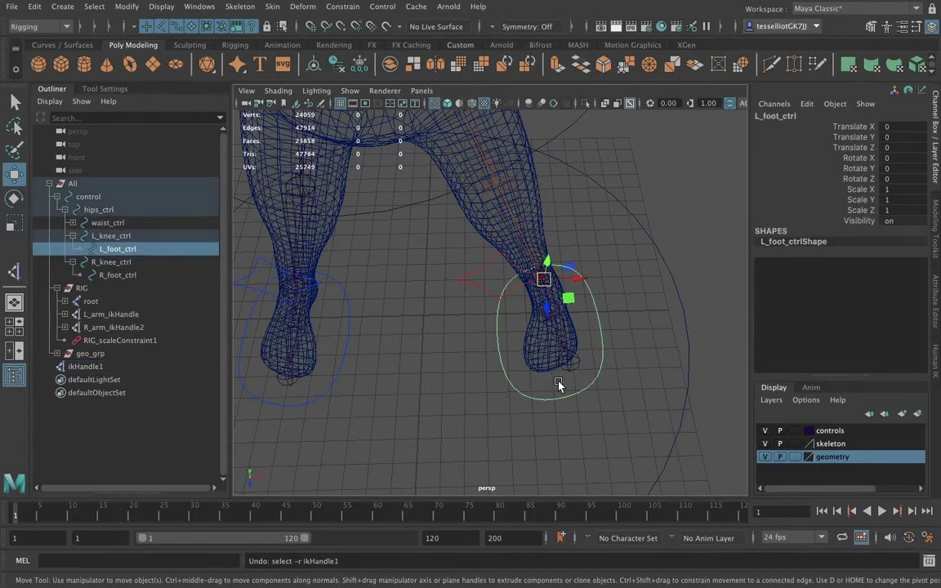
Create an IK handle on the right leg from the R_thigh joint to the ankle joint
click(568, 367)
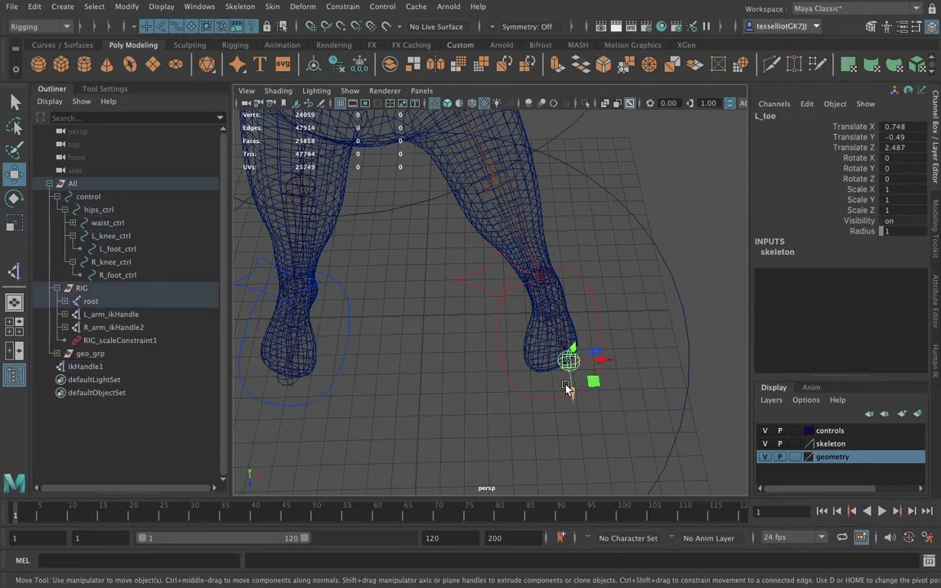
alt+drag(408, 398, 337, 333)
alt+drag(455, 356, 482, 384)
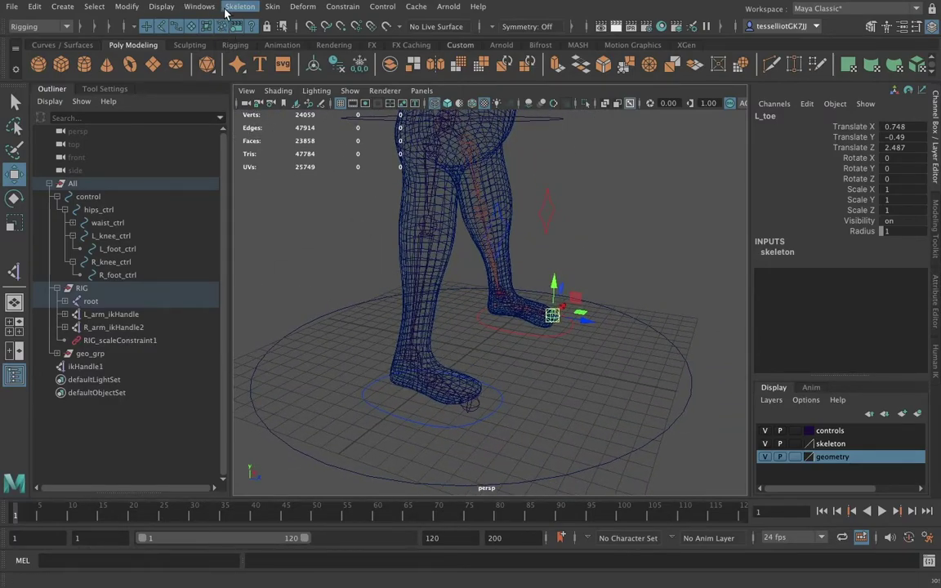
click(227, 10)
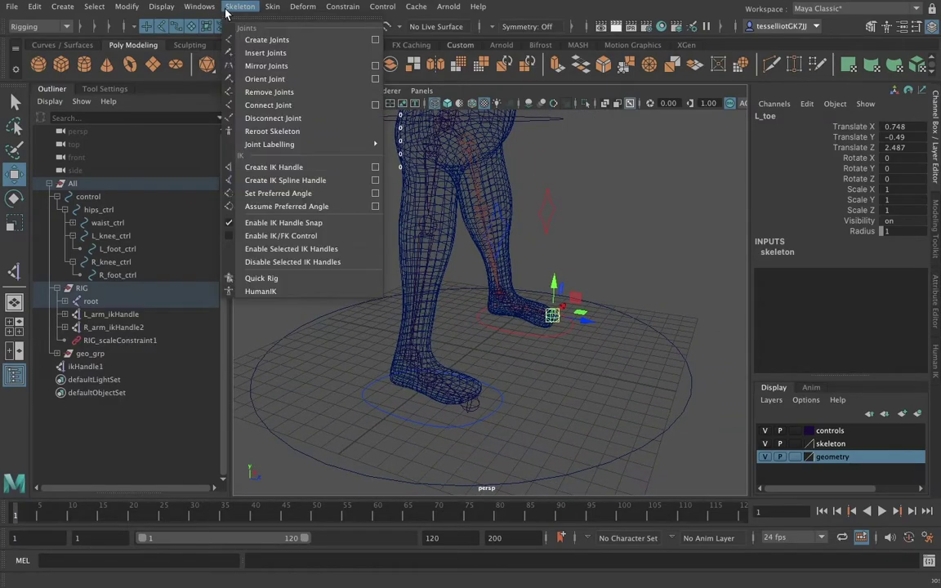
click(274, 167)
click(431, 146)
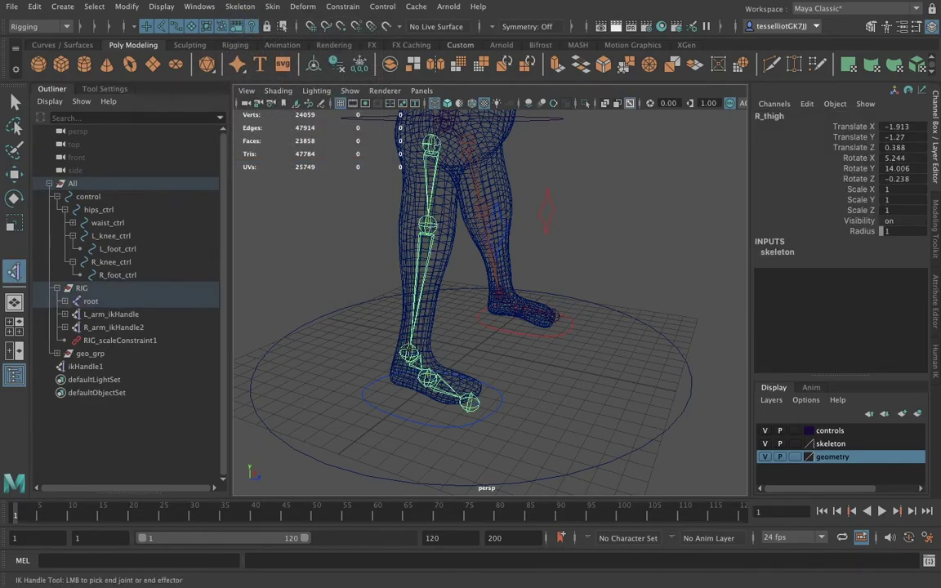
click(409, 353)
key(w)
alt+drag(431, 354, 456, 325)
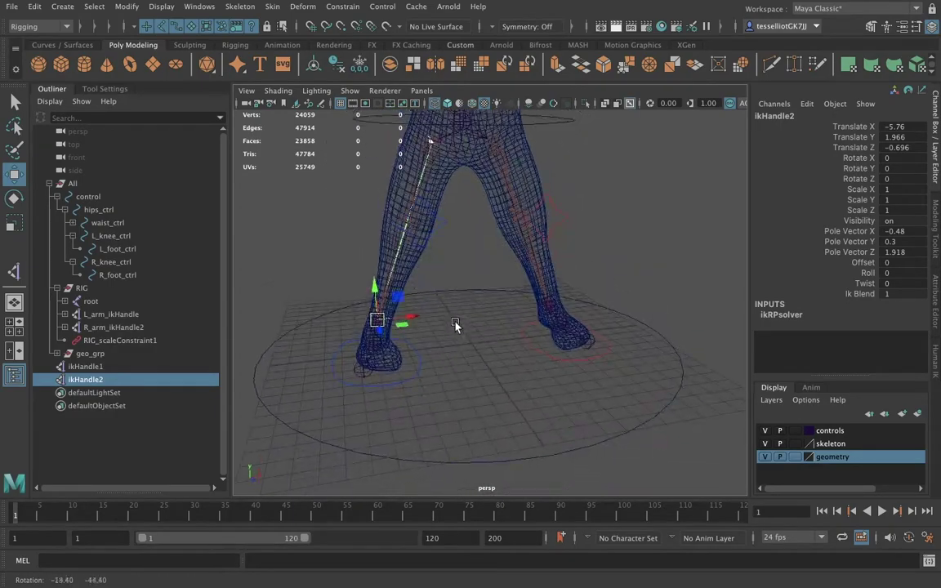
Switch to the Select tool and select ikHandle2 to examine it along the right leg
click(602, 355)
click(586, 342)
alt+drag(569, 417, 658, 410)
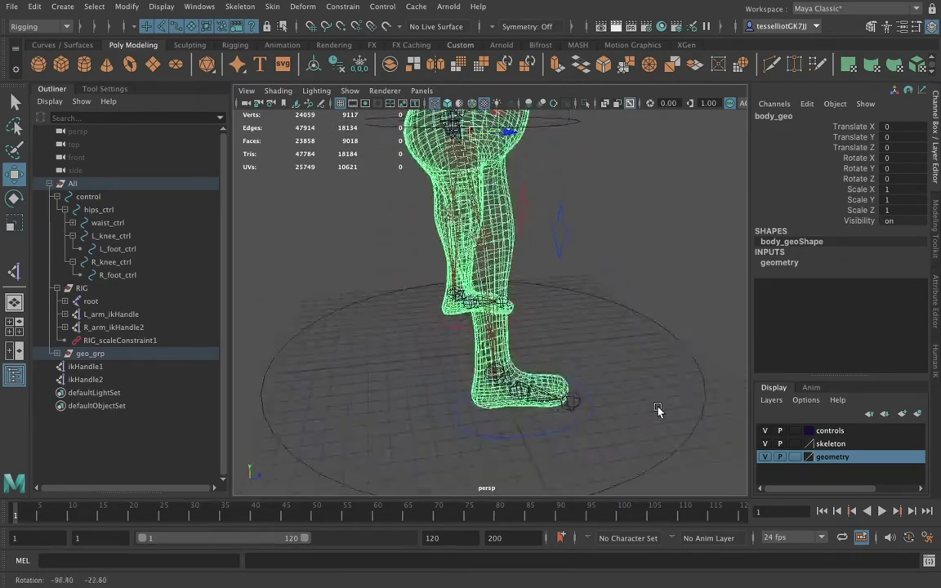
alt+drag(525, 417, 416, 409)
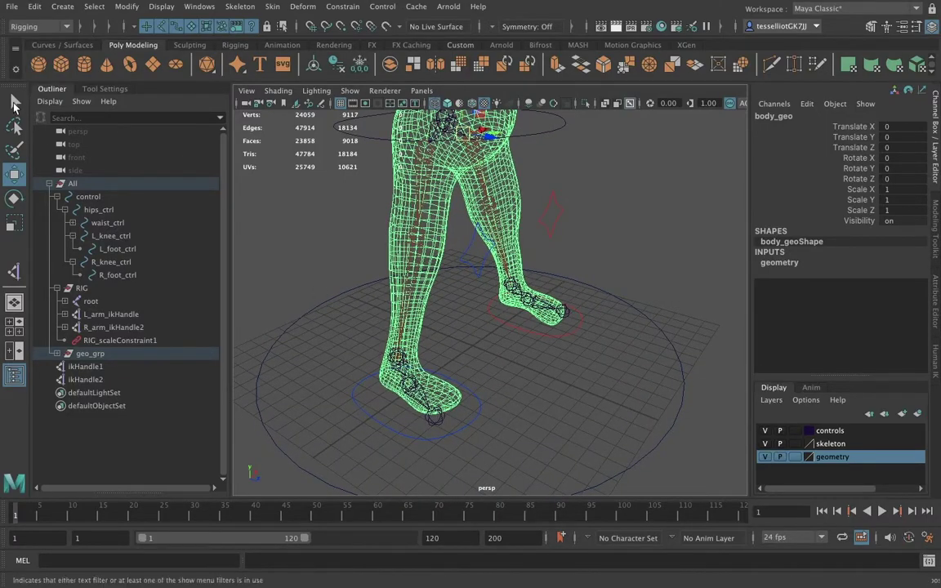
key(q)
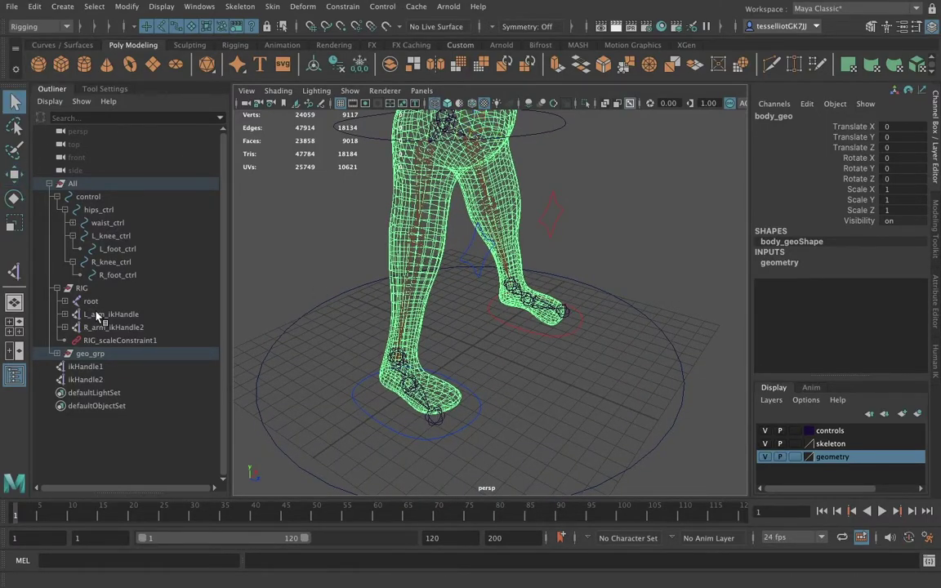
click(82, 380)
alt+drag(349, 267, 545, 290)
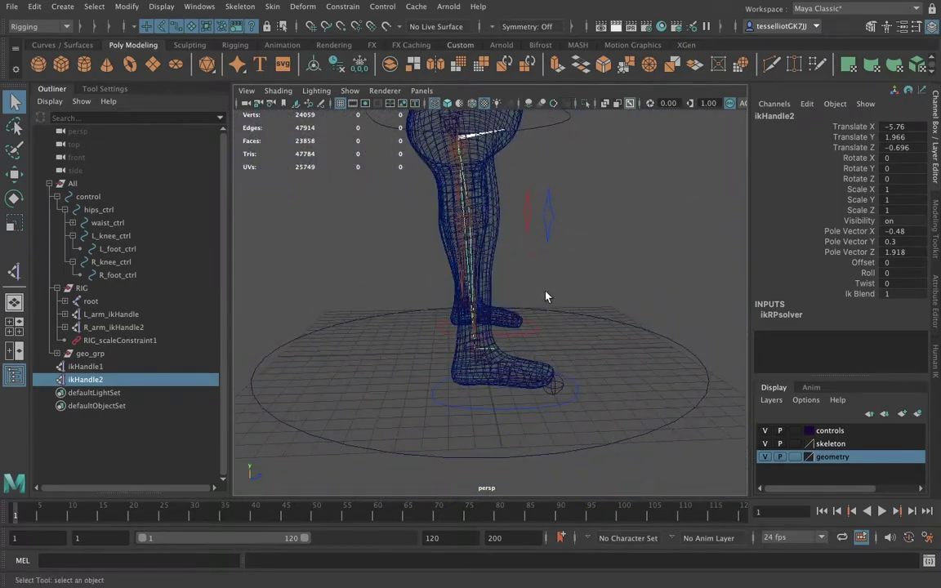
Apply a parent constraint with R_foot_ctrl as the driver and ikHandle2 as the constrained object, and expand ikHandle2 in the Outliner
click(123, 276)
ctrl+click(84, 380)
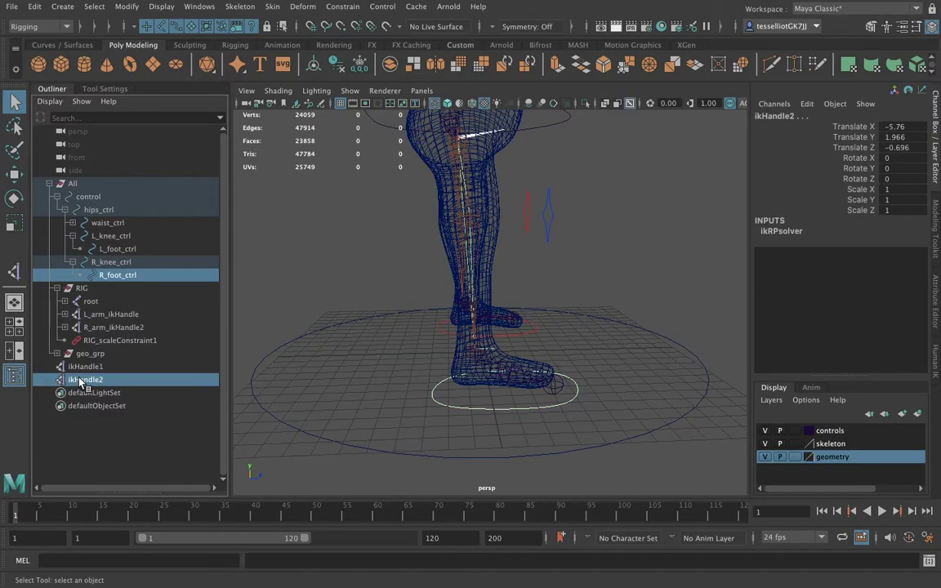
click(343, 6)
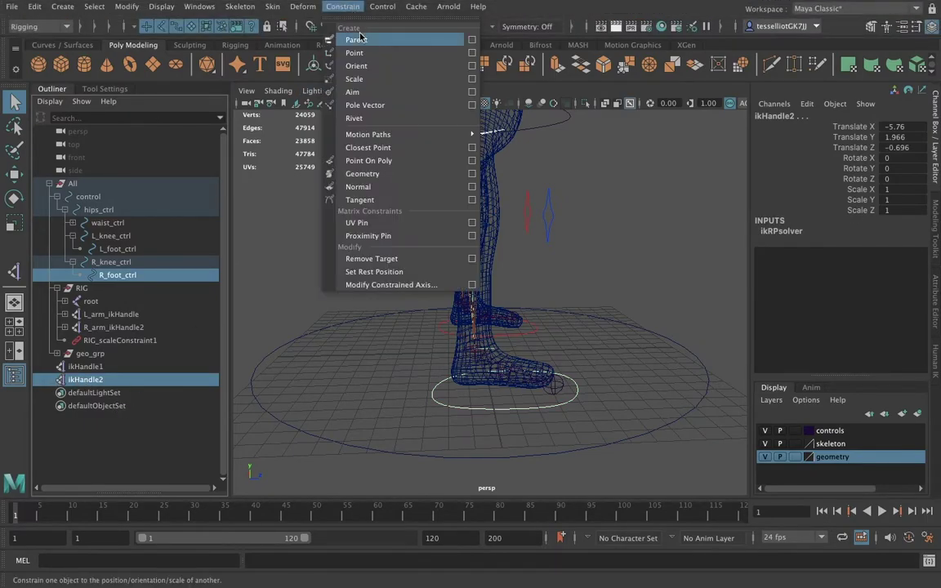
click(359, 37)
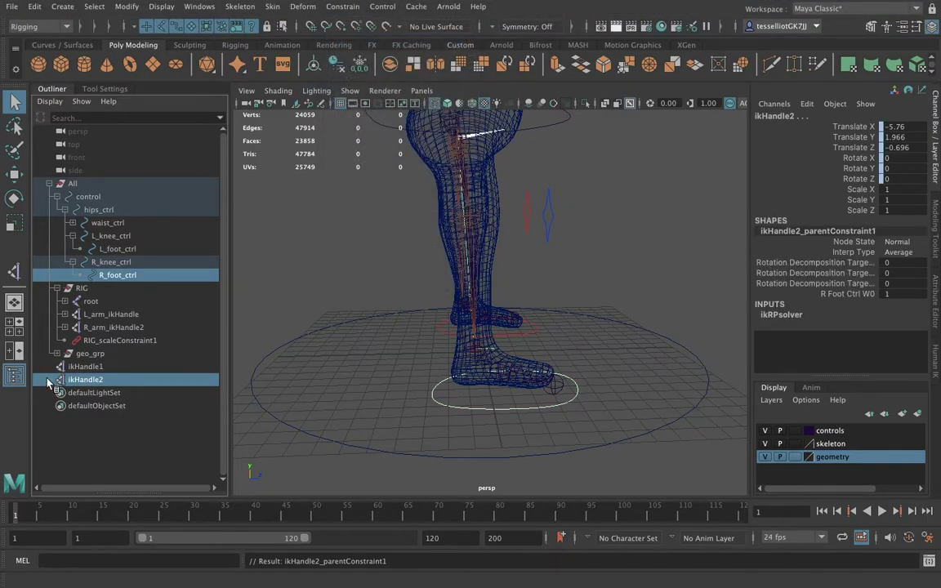
click(58, 380)
Try a parent constraint with ikHandle1 as the driver and L_foot_ctrl as the constrained object, and undo it
click(85, 366)
alt+drag(305, 372, 587, 362)
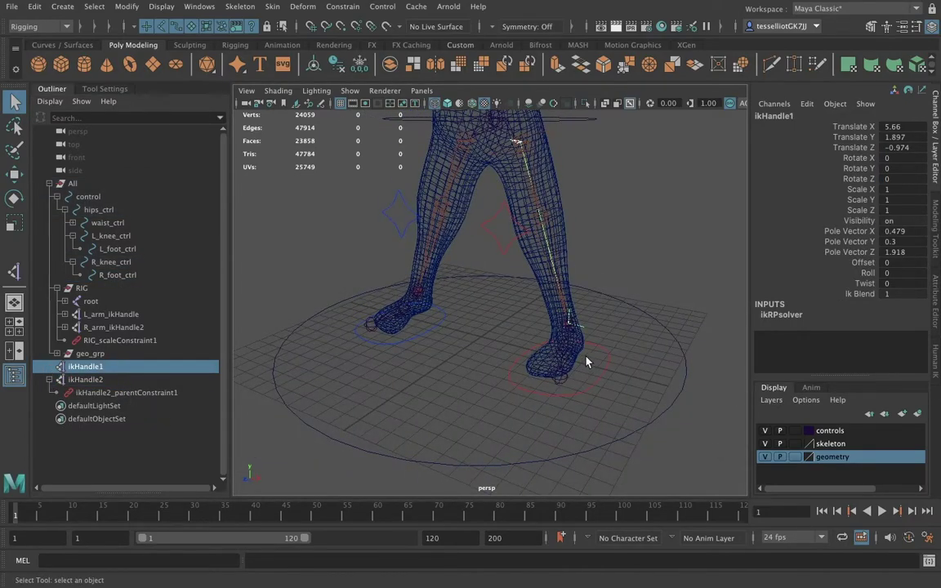
ctrl+click(118, 249)
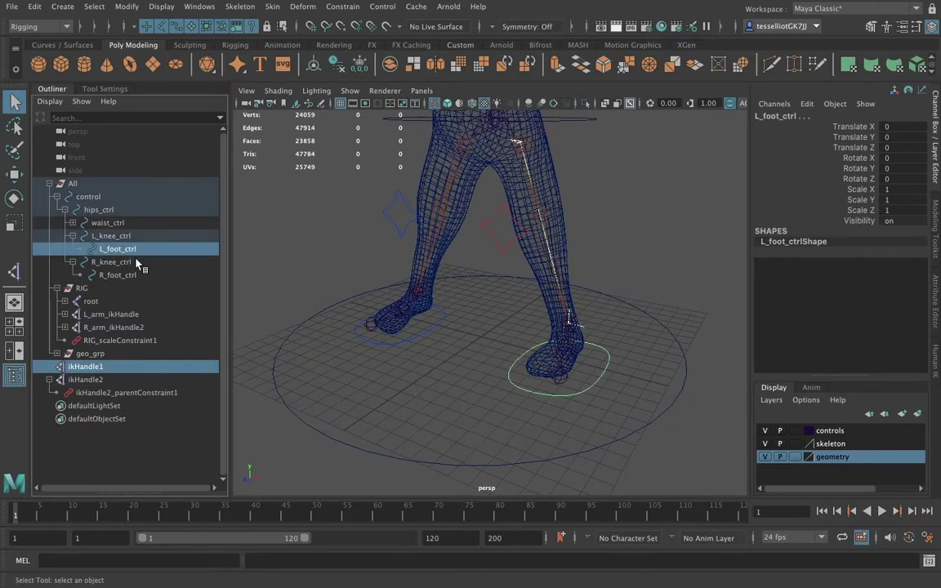
click(344, 6)
click(356, 39)
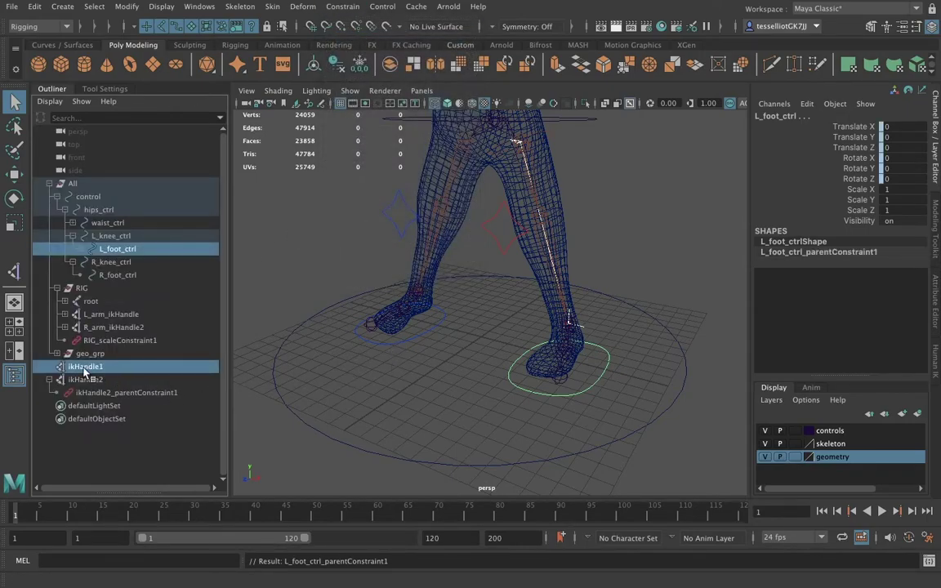
key(ctrl+z)
Apply a parent constraint with L_foot_ctrl driving ikHandle1, and select the new constraint node in the Outliner
click(81, 367)
click(124, 248)
ctrl+click(91, 369)
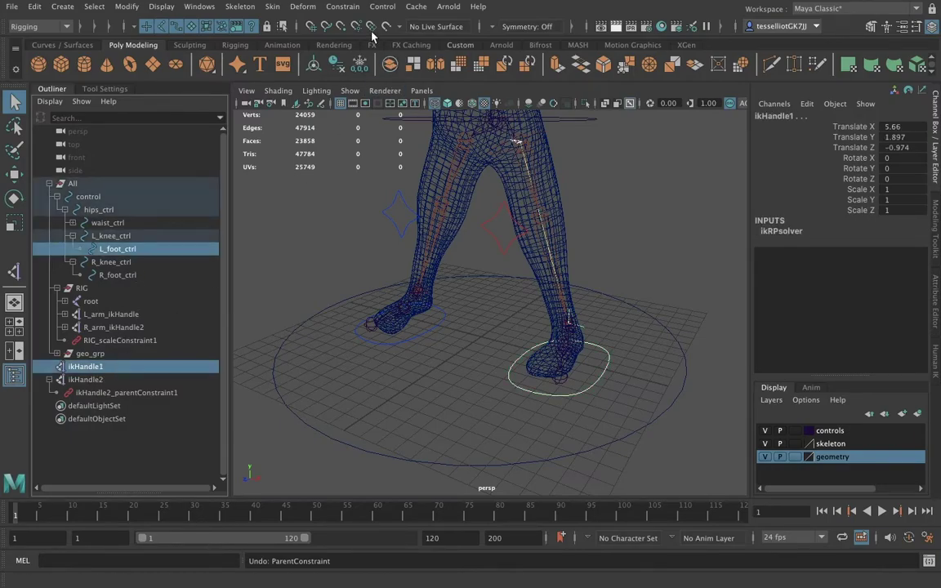
click(342, 6)
click(337, 37)
alt+drag(324, 364, 461, 409)
click(99, 380)
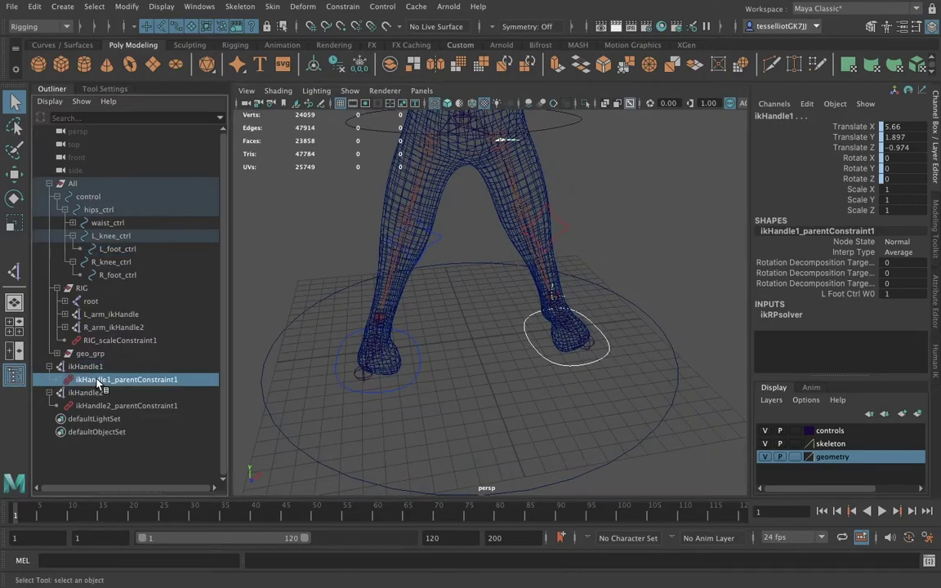
Try moving R_foot_ctrl and L_foot_ctrl in turn to test both leg constraints, undoing each move
click(411, 365)
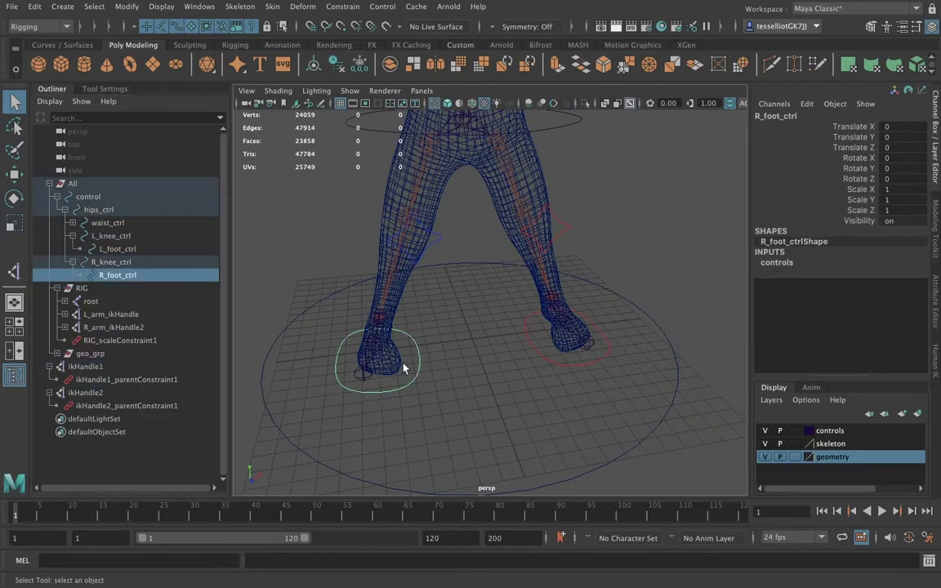
key(w)
drag(379, 330, 376, 301)
key(ctrl+z)
click(594, 327)
drag(563, 316, 599, 283)
key(ctrl+z)
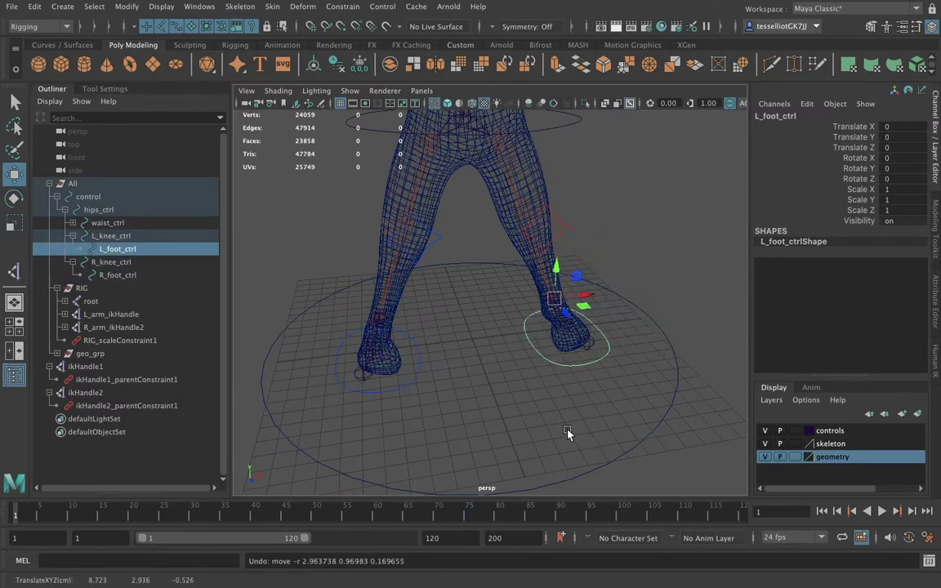
Select L_knee_ctrl and examine the left knee control in front of the leg from several angles
alt+drag(562, 426, 481, 268)
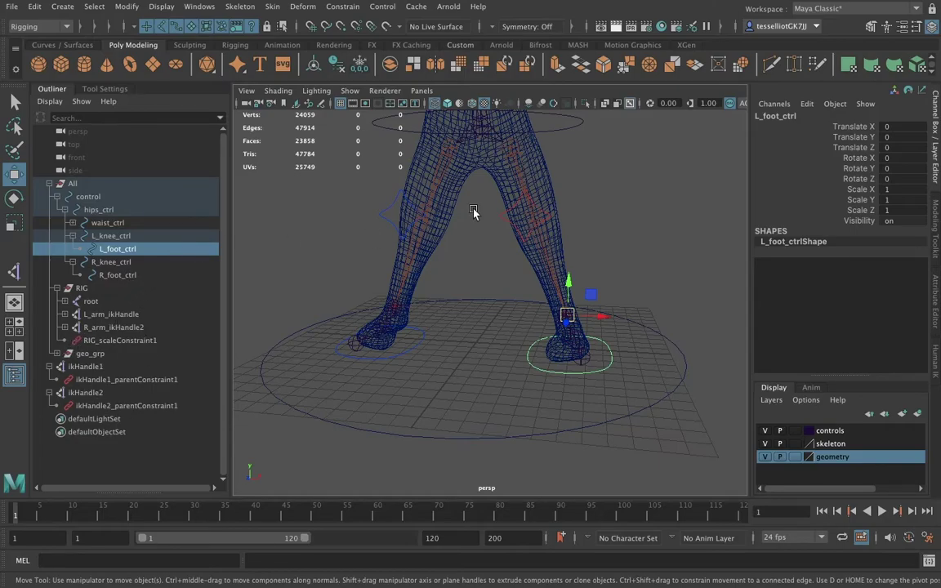
click(507, 210)
alt+drag(457, 358, 418, 373)
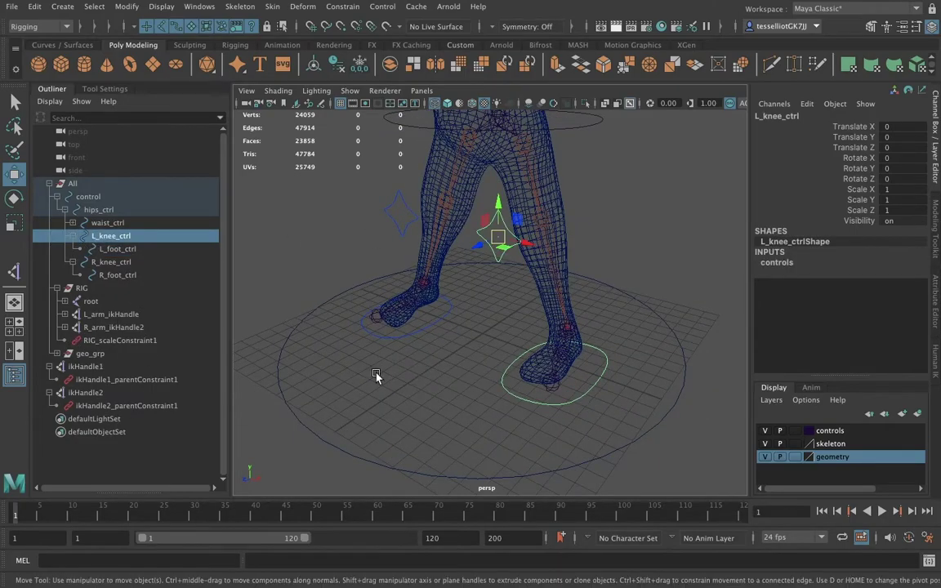
alt+right_drag(492, 275, 476, 341)
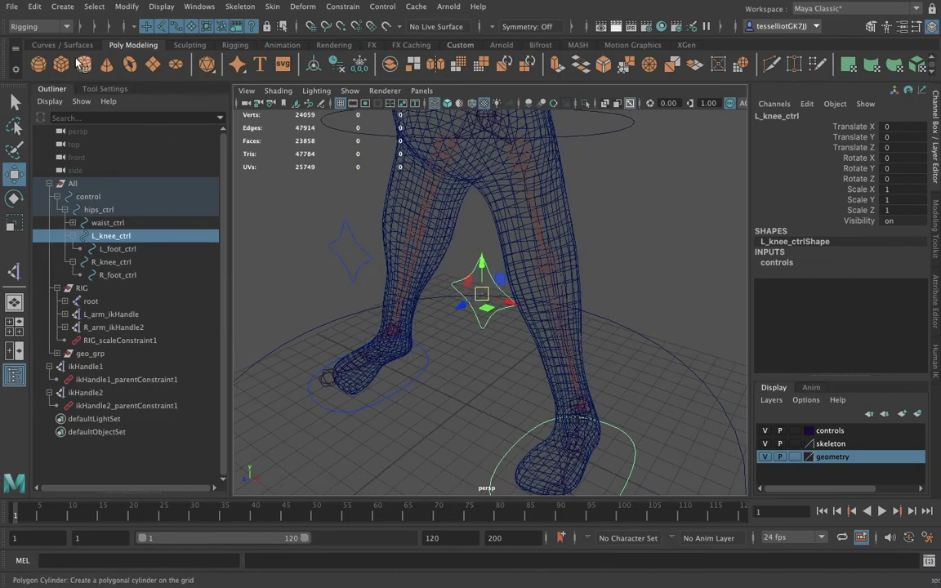
Create a NURBS circle, hide the geometry layer, and snap the circle onto the left knee joint
click(62, 45)
click(39, 65)
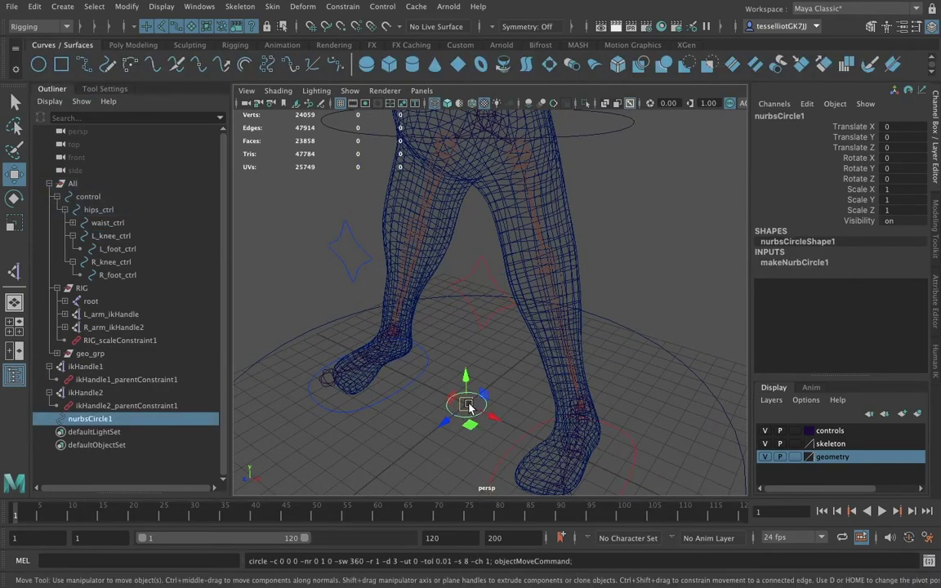
key(v)
drag(468, 408, 547, 258)
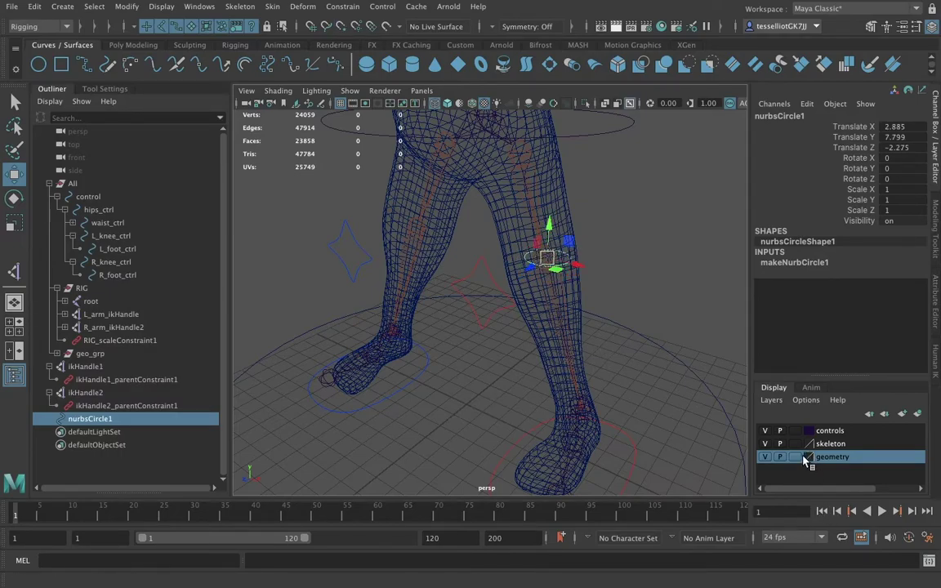
click(766, 456)
drag(547, 258, 529, 267)
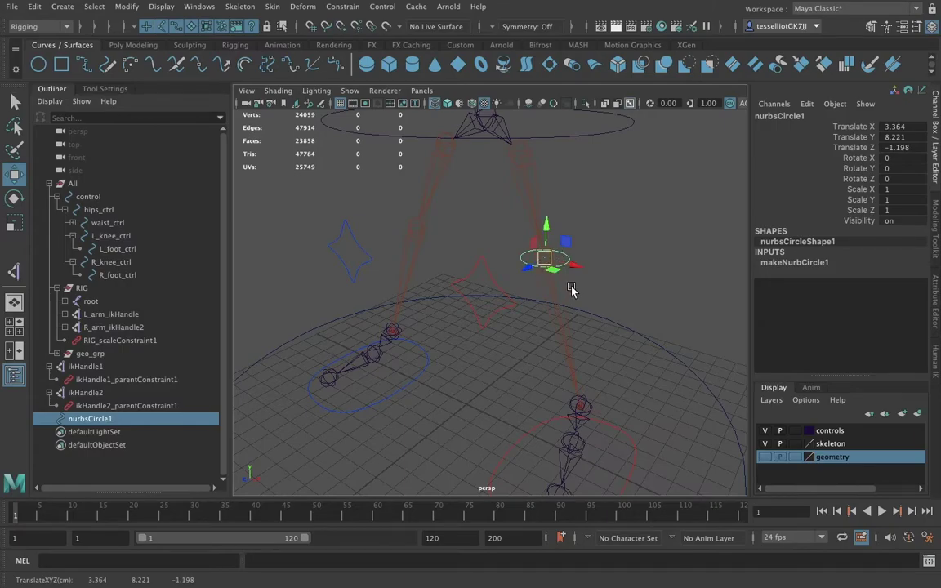
Set the circle's Rotate X to 90 and move it forward in front of the left knee to L_knee_ctrl
double_click(889, 168)
double_click(889, 159)
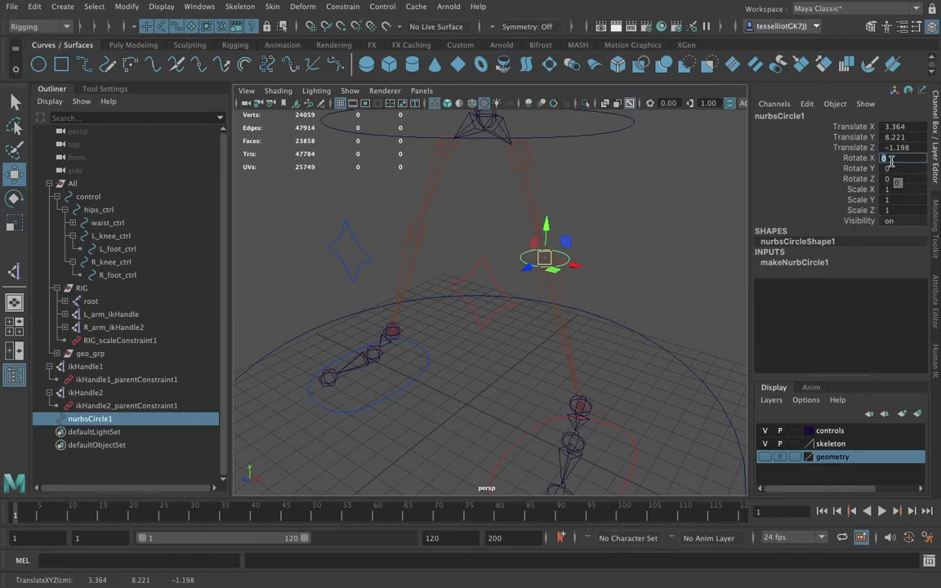
key(Return)
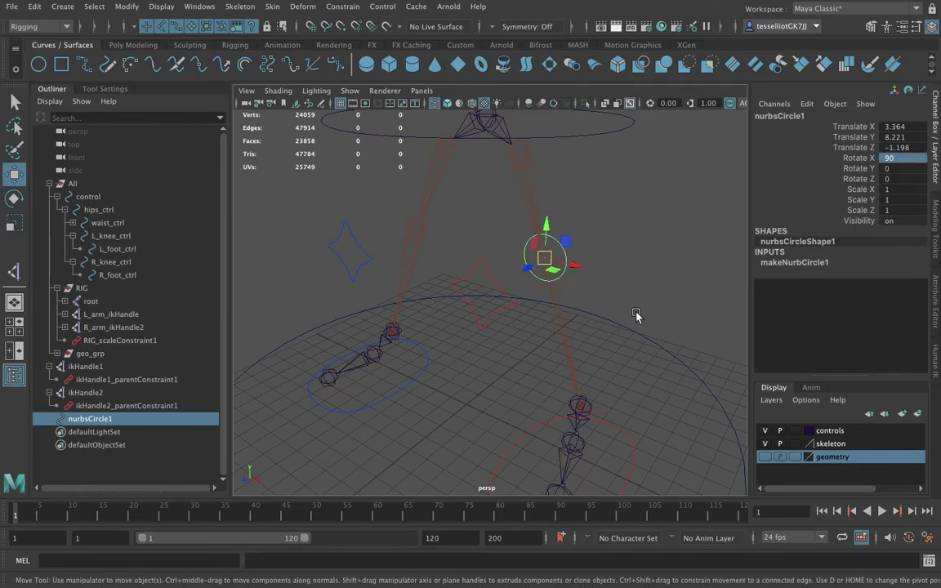
drag(566, 241, 498, 282)
Select alternate control vertices of the circle and scale them inward to form a four-pointed star
right_drag(466, 255, 389, 254)
click(463, 267)
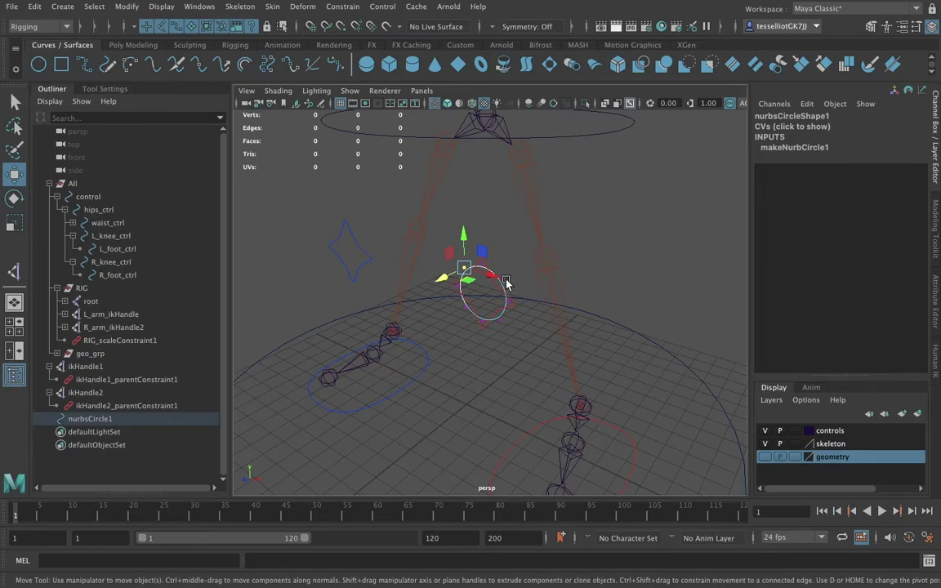
key(q)
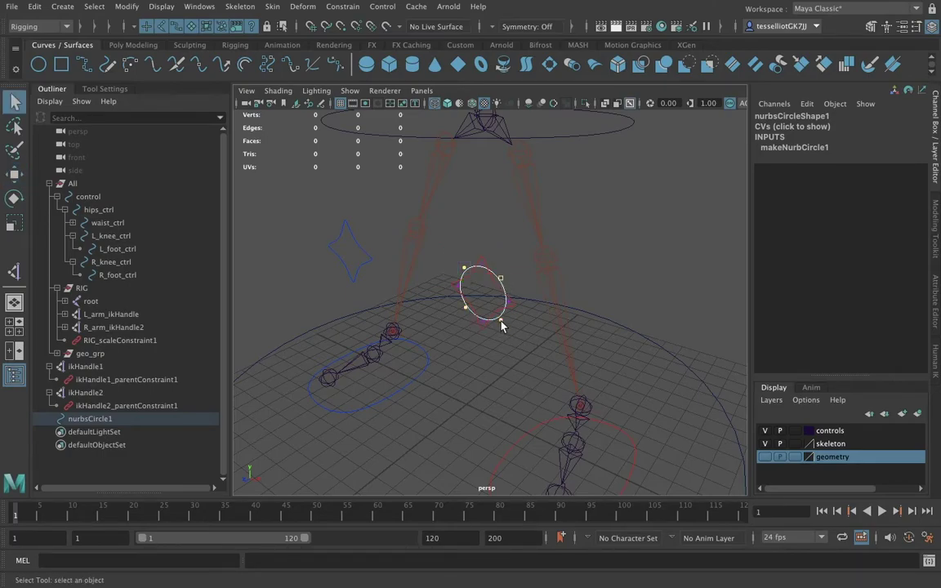
key(r)
drag(486, 310, 460, 301)
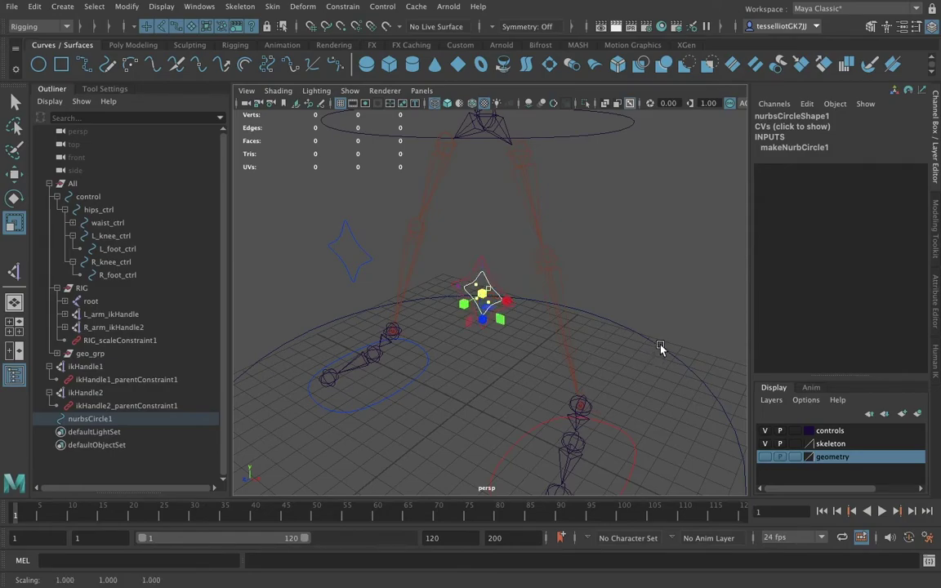
Return the star-shaped curve to object mode, delete it, and select the existing L_knee_ctrl
key(q)
click(513, 385)
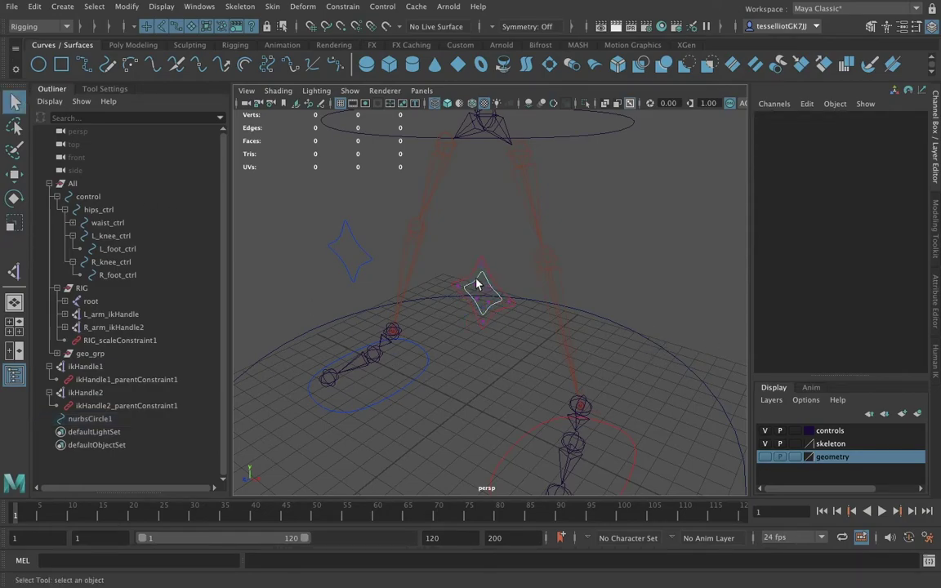
right_drag(477, 253, 522, 237)
click(492, 299)
click(491, 291)
key(backslash)
key(Delete)
click(492, 285)
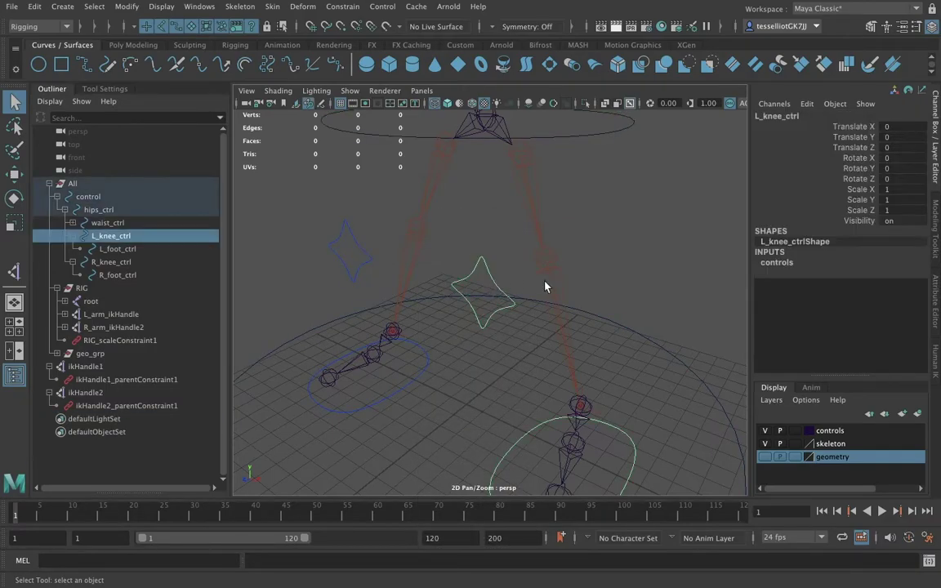
Examine L_knee_ctrl's placement in front of the left leg from the side and the front
scroll(567, 335, down, 6)
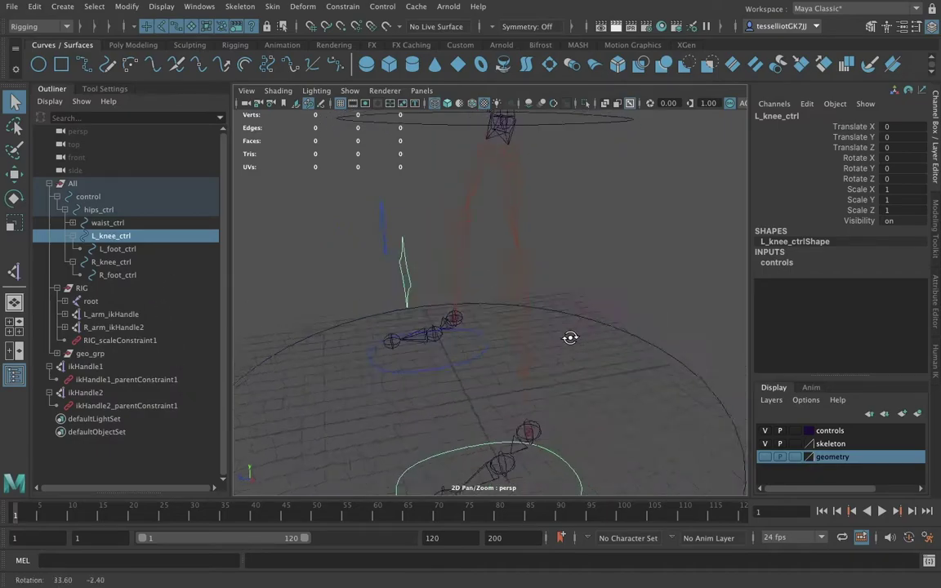
key(e)
key(w)
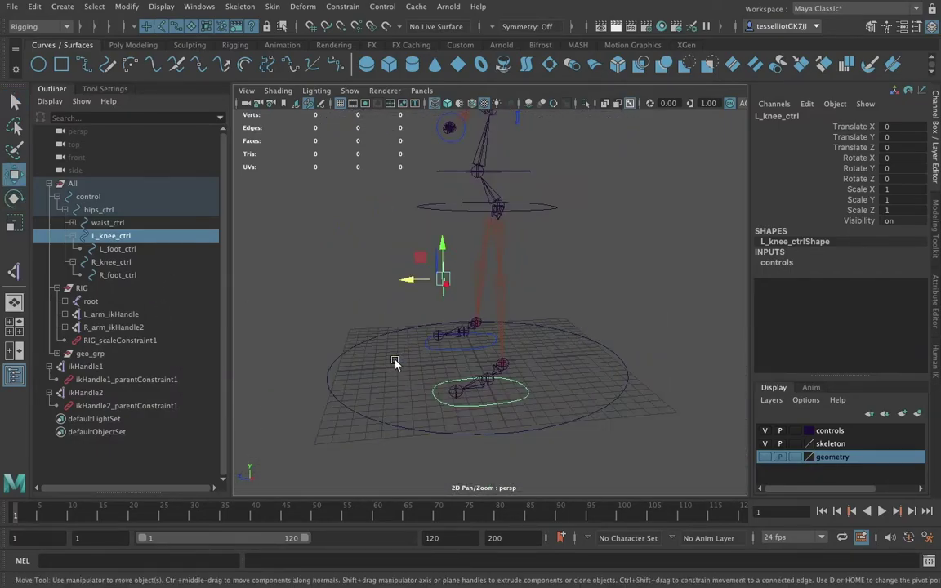
alt+drag(394, 359, 501, 359)
scroll(501, 359, up, 5)
alt+drag(553, 307, 466, 324)
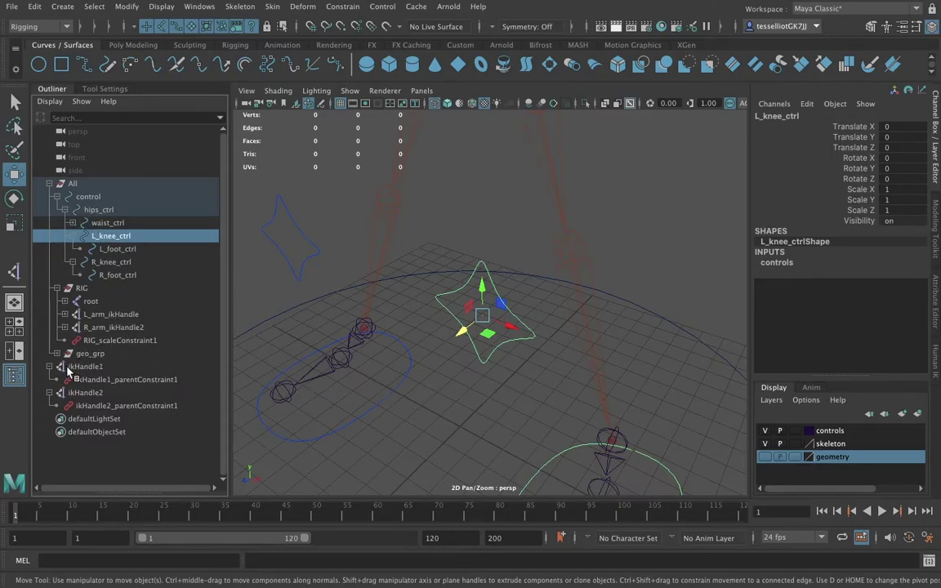
Rename ikHandle1 as L_knee_ikHandle
double_click(92, 367)
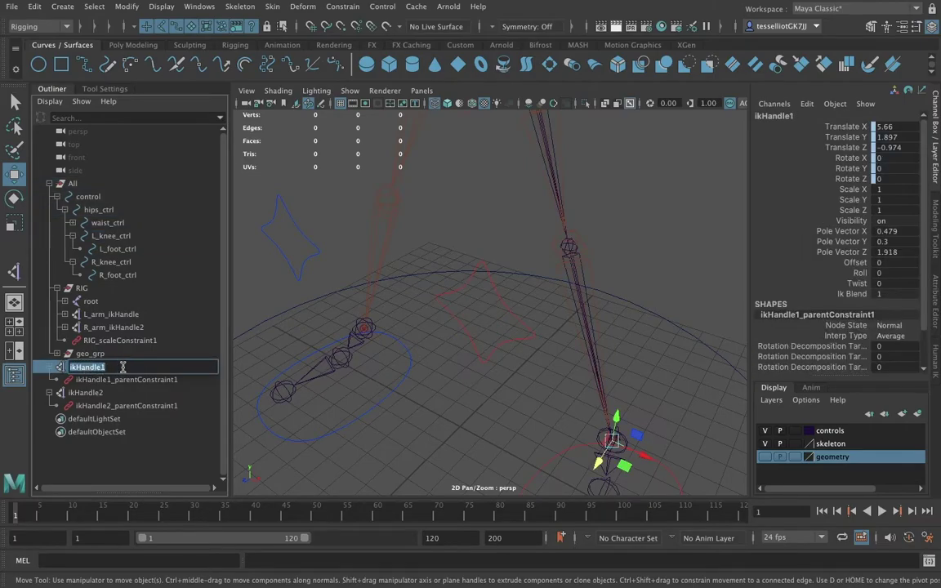
text(L_knee)
key(ctrl+z)
click(935, 132)
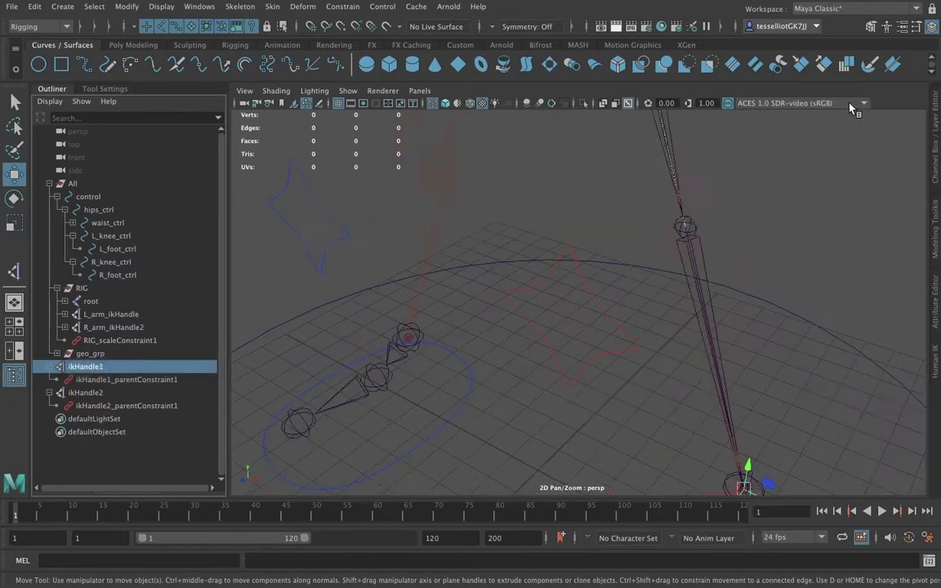
click(932, 136)
double_click(785, 117)
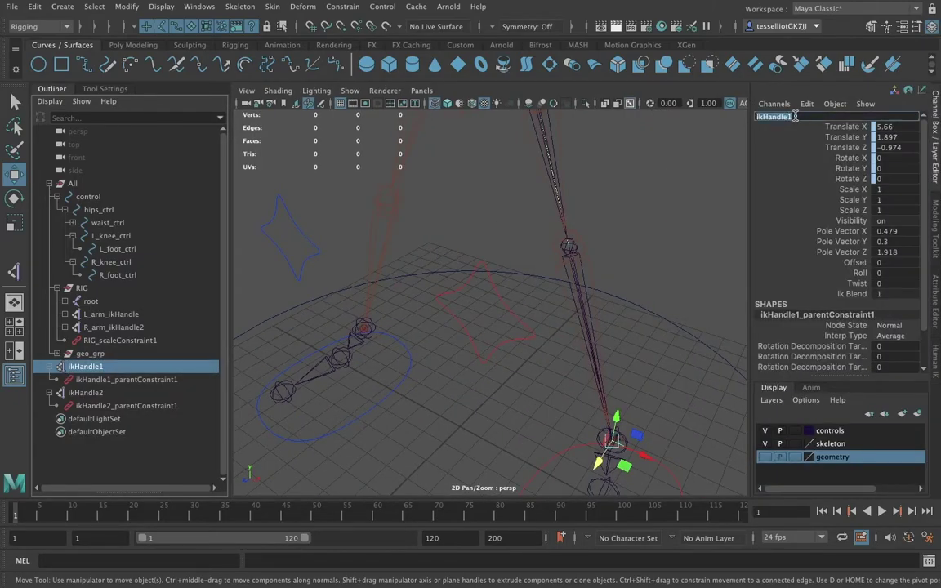
key(Home)
text(L_knee)
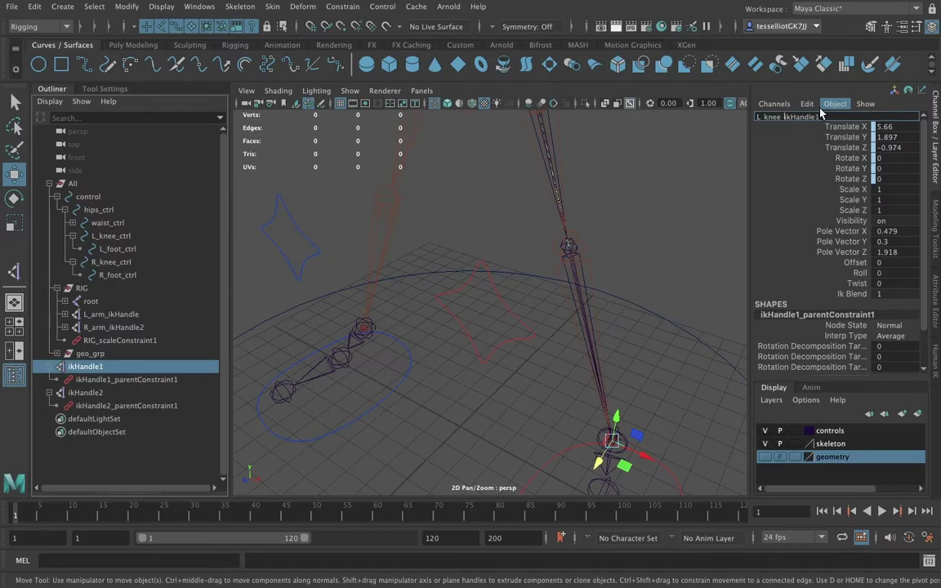
key(Return)
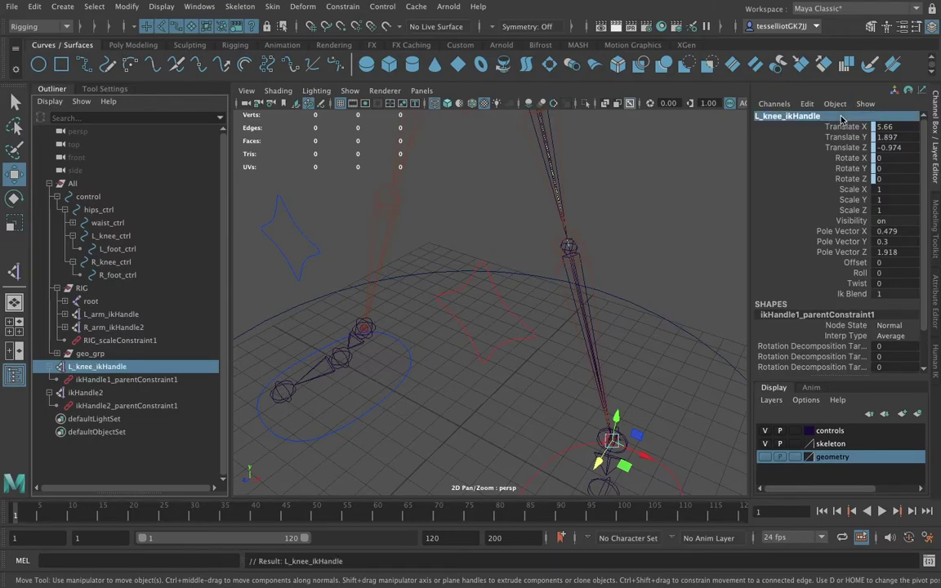
Rename ikHandle2 as R_knee_ikHandle
double_click(72, 393)
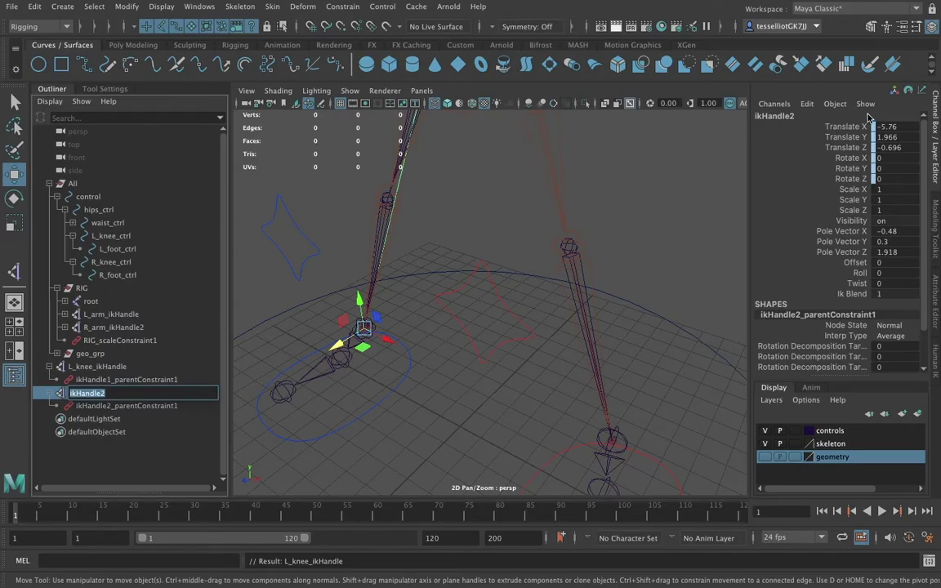
click(790, 117)
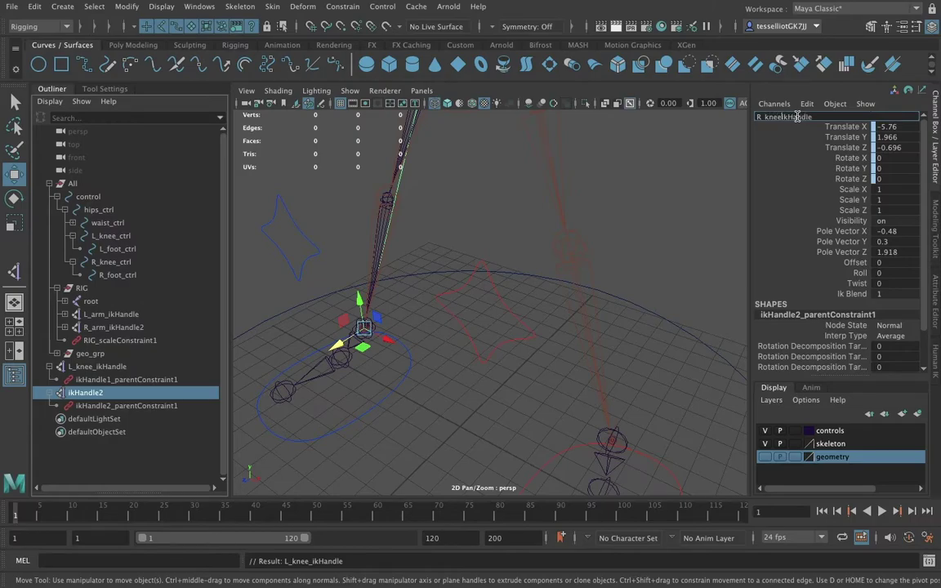
key(Return)
click(149, 418)
click(100, 367)
click(110, 393)
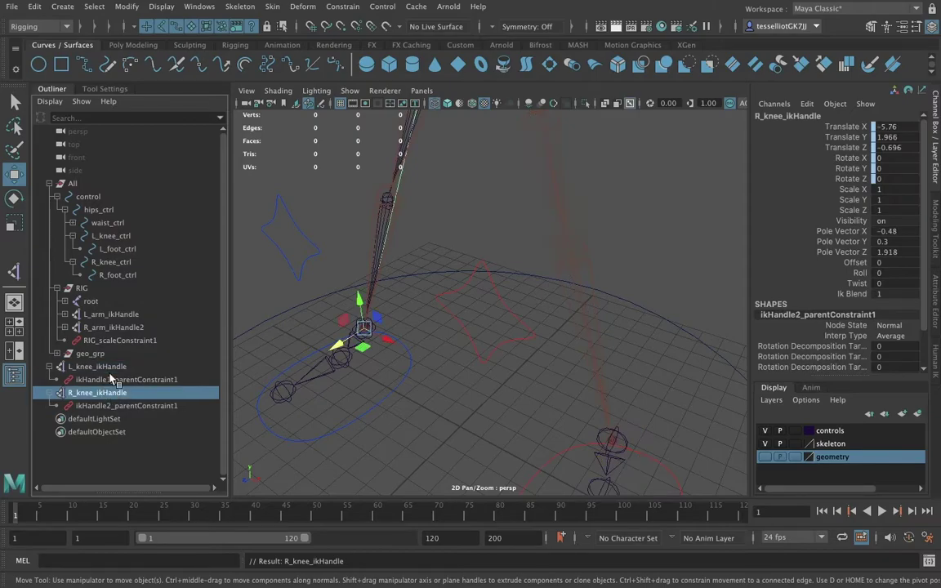
Apply a pole vector constraint with L_knee_ctrl as the driver and L_knee_ikHandle as the constrained handle
click(116, 369)
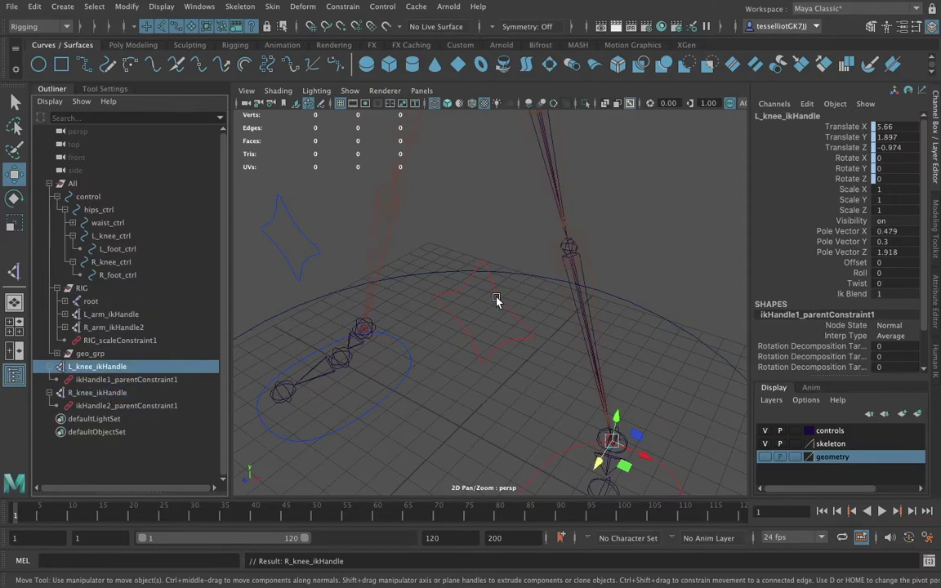
click(497, 299)
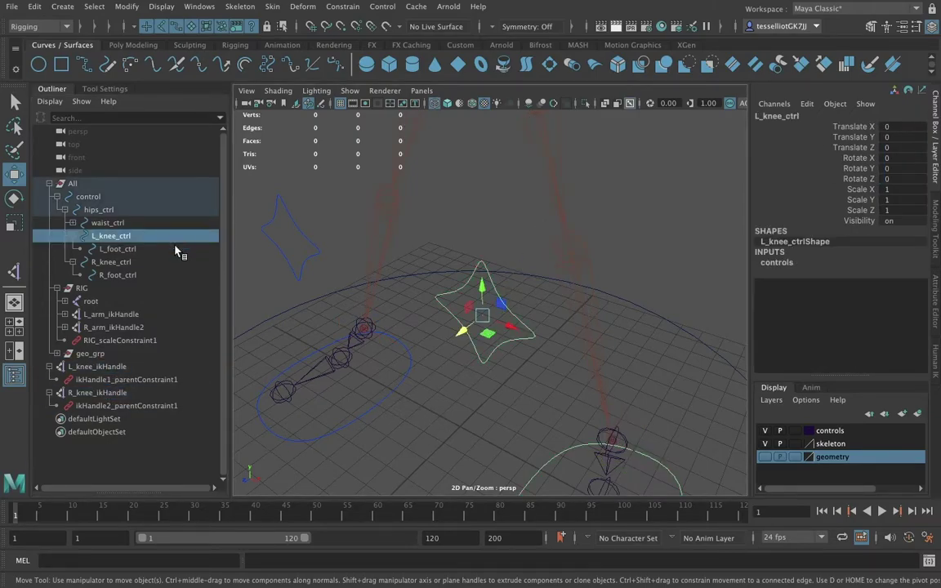
shift+click(115, 368)
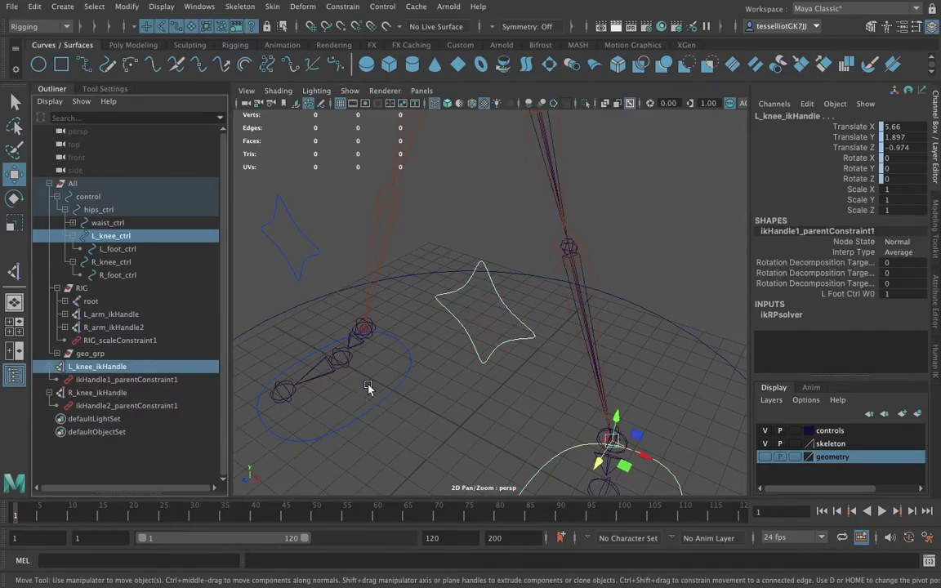
click(343, 6)
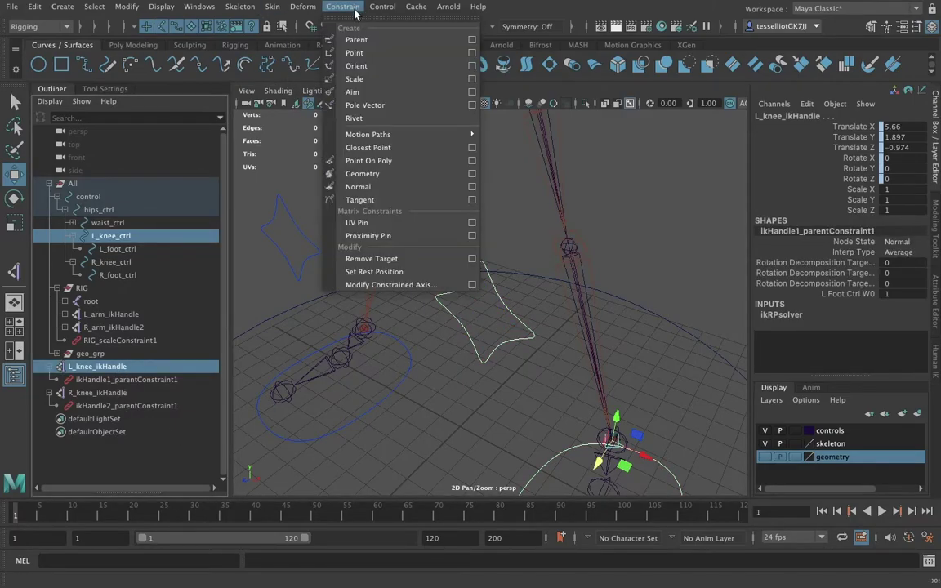
click(383, 109)
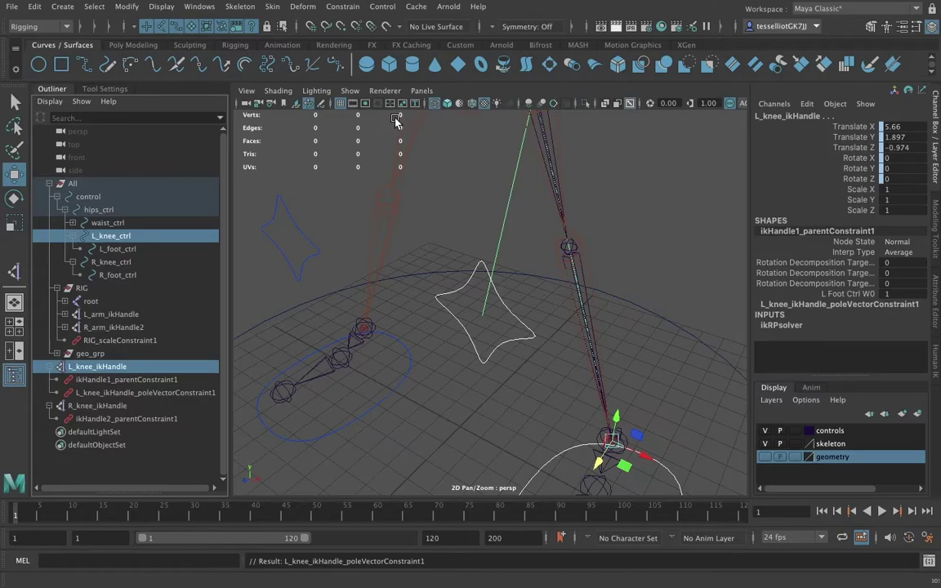
Try moving L_knee_ctrl to test the left knee's pole vector constraint, and undo the move
scroll(533, 294, down, 5)
alt+drag(482, 379, 496, 365)
scroll(491, 360, up, 3)
key(r)
key(e)
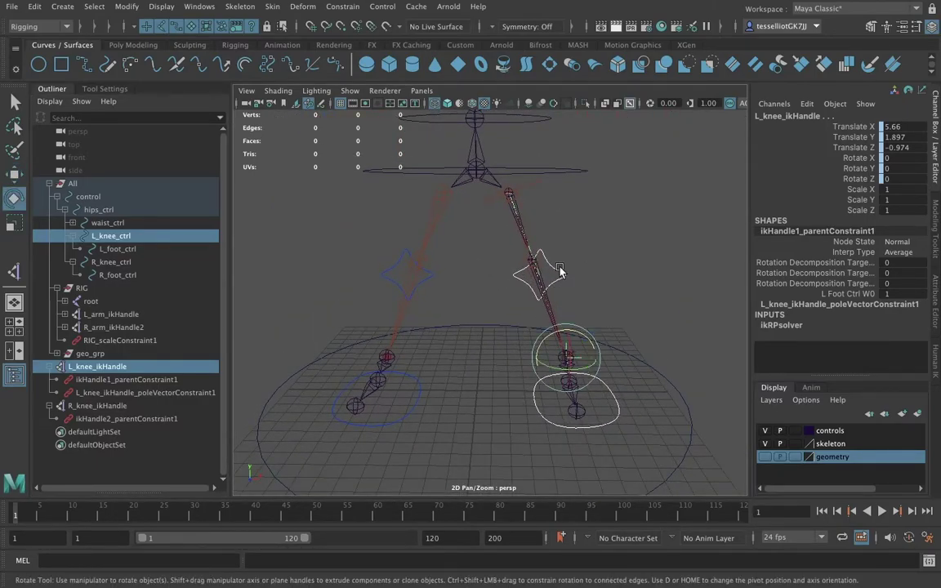
click(559, 282)
key(w)
key(e)
key(w)
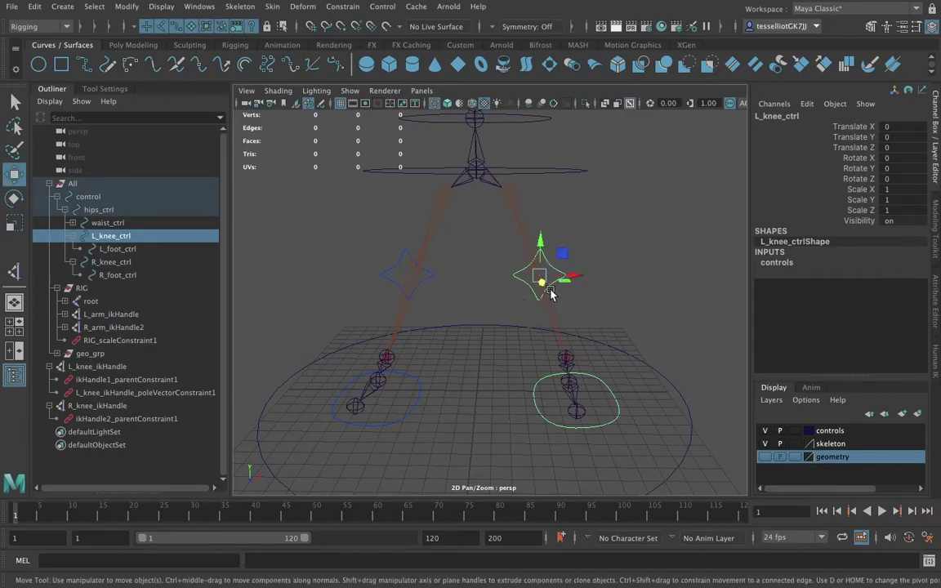
drag(542, 276, 525, 302)
key(ctrl+z)
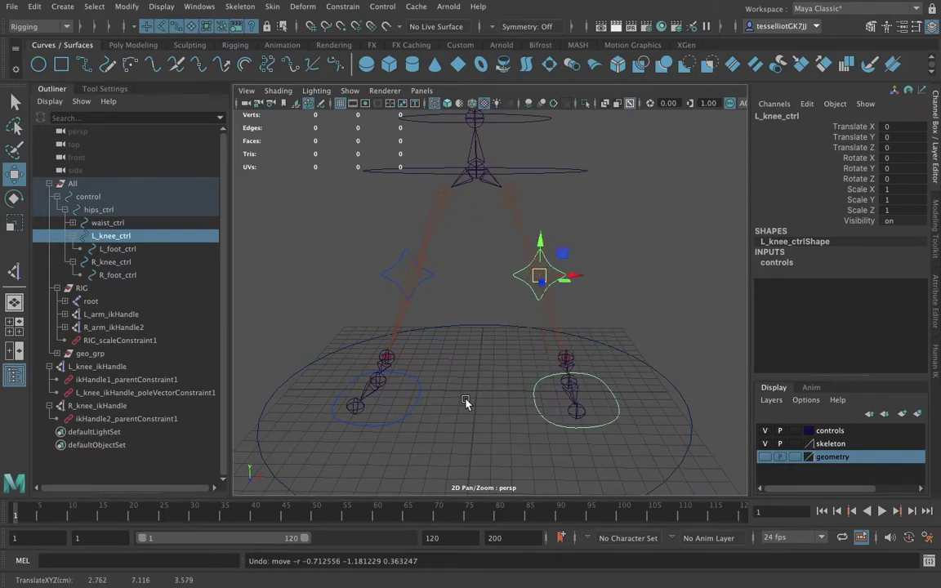
key(ctrl+z)
Apply a pole vector constraint with R_knee_ctrl as the driver and R_knee_ikHandle as the constrained handle
click(359, 335)
alt+drag(359, 335, 427, 272)
click(443, 269)
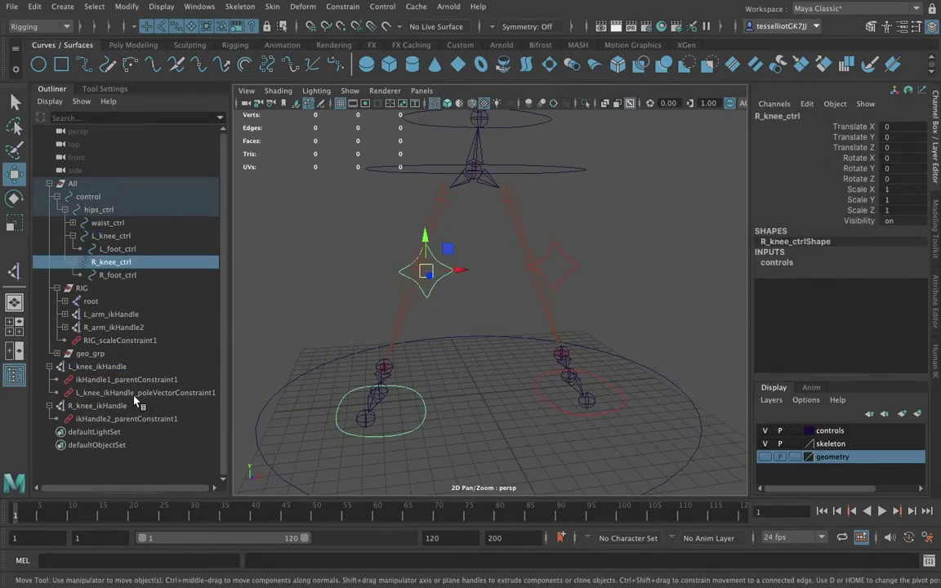
ctrl+click(106, 407)
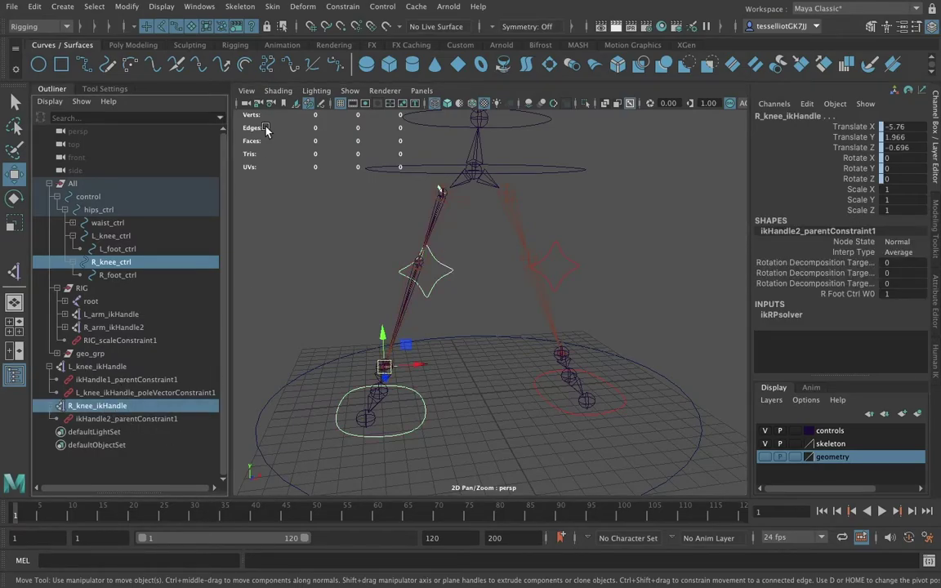
click(342, 7)
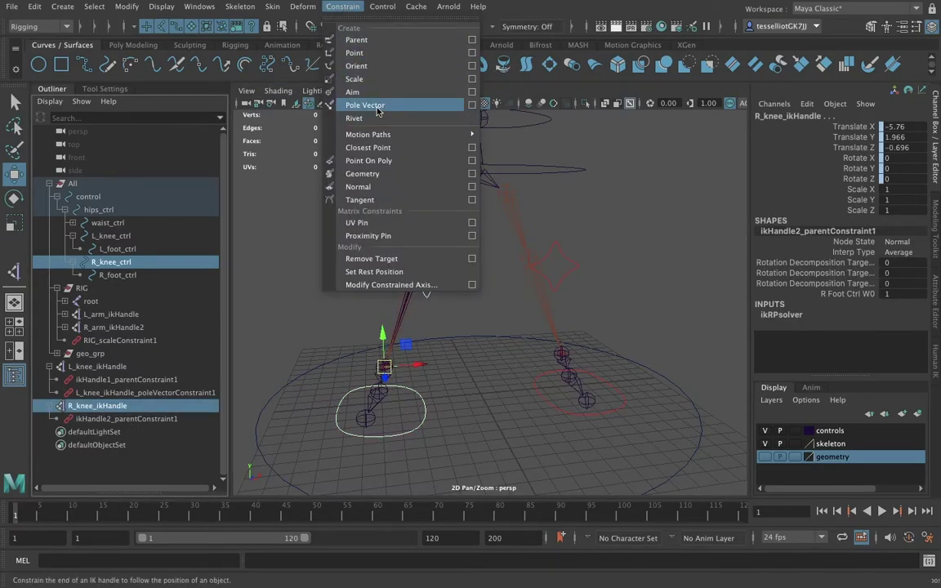
click(365, 105)
alt+drag(634, 391, 621, 444)
alt+drag(567, 422, 558, 337)
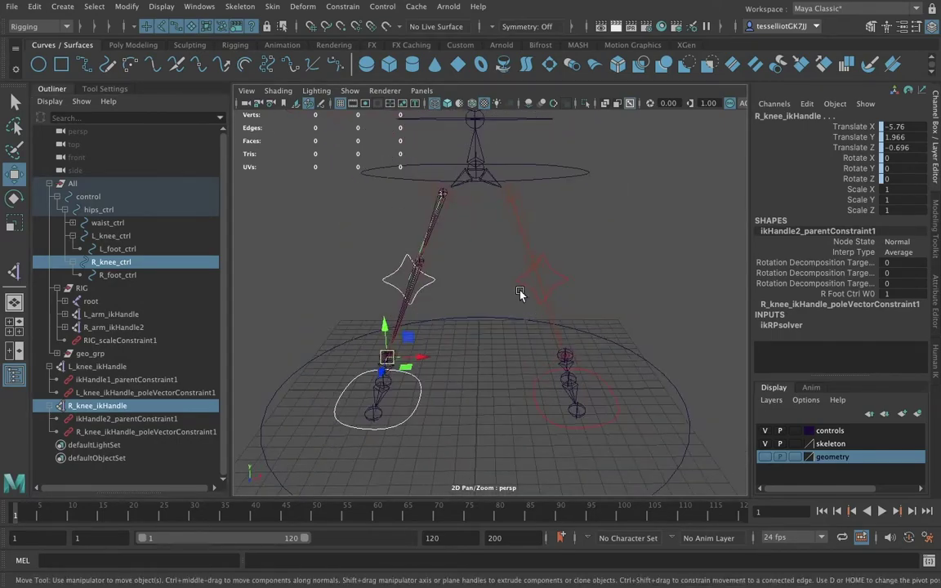
Try raising R_foot_ctrl to test how the right leg bends
click(546, 298)
alt+drag(497, 331, 444, 363)
scroll(444, 364, down, 5)
alt+drag(558, 373, 540, 368)
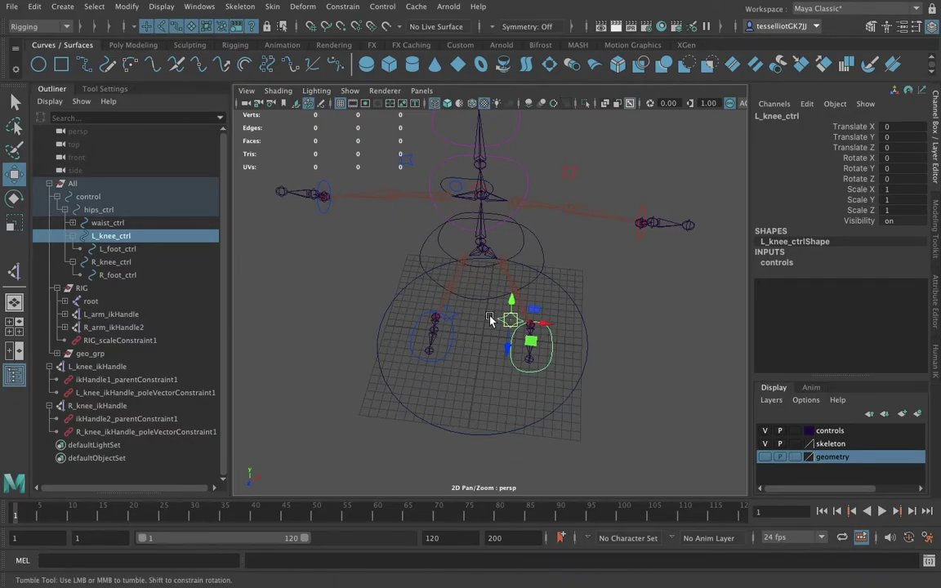
alt+drag(494, 318, 441, 279)
alt+drag(510, 372, 490, 369)
click(524, 374)
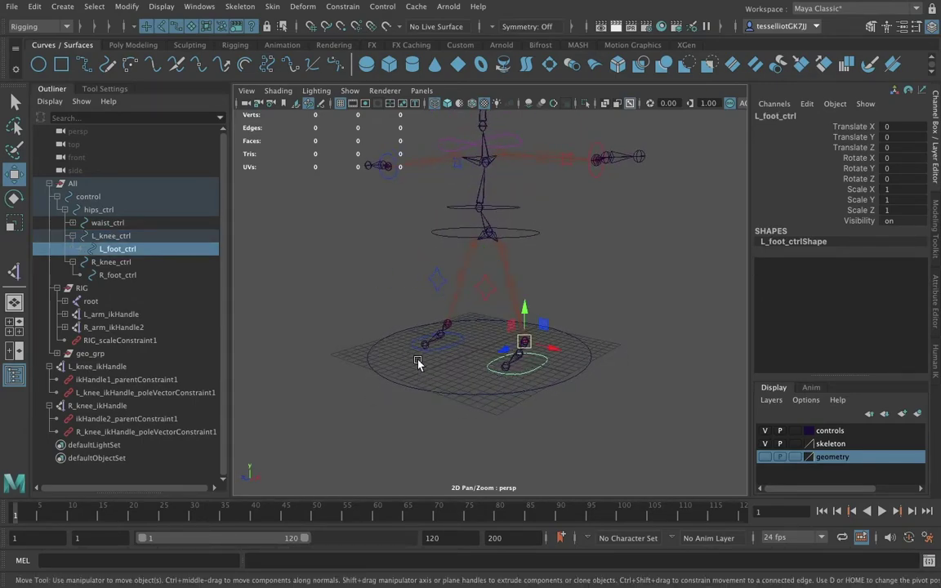
click(425, 349)
mouse_move(447, 322)
mouse_down()
mouse_move(448, 258)
mouse_move(424, 283)
mouse_move(446, 304)
mouse_up()
alt+drag(445, 363, 608, 373)
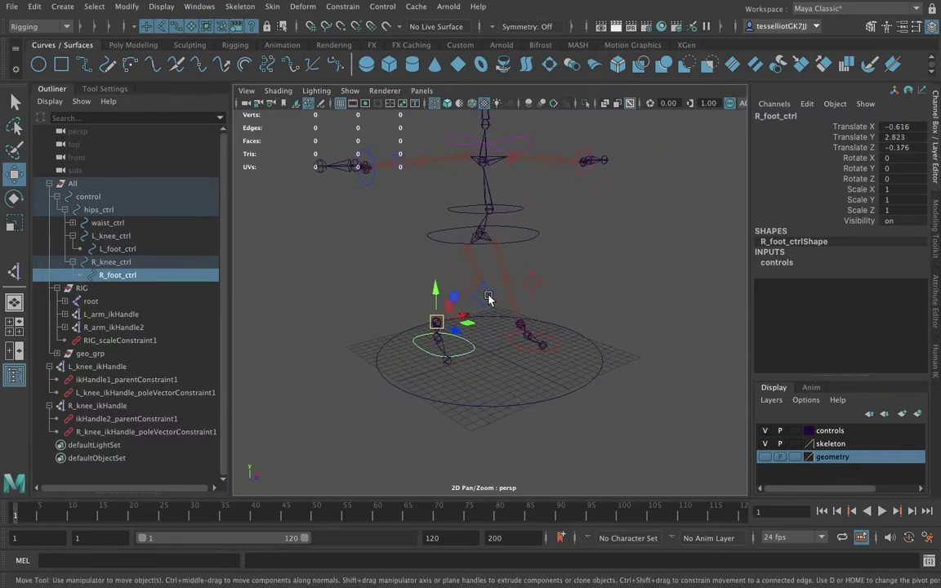
Try moving R_knee_ctrl to test the right knee's pole vector constraint, and reset its translation to 0
click(489, 296)
alt+drag(485, 361, 564, 365)
drag(535, 295, 535, 331)
alt+drag(527, 380, 467, 388)
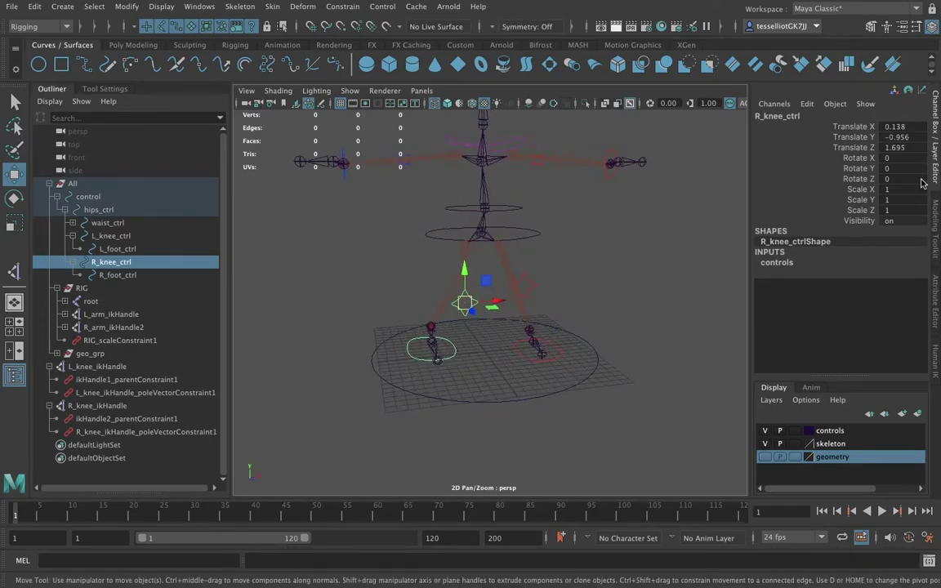
double_click(893, 127)
shift+click(897, 147)
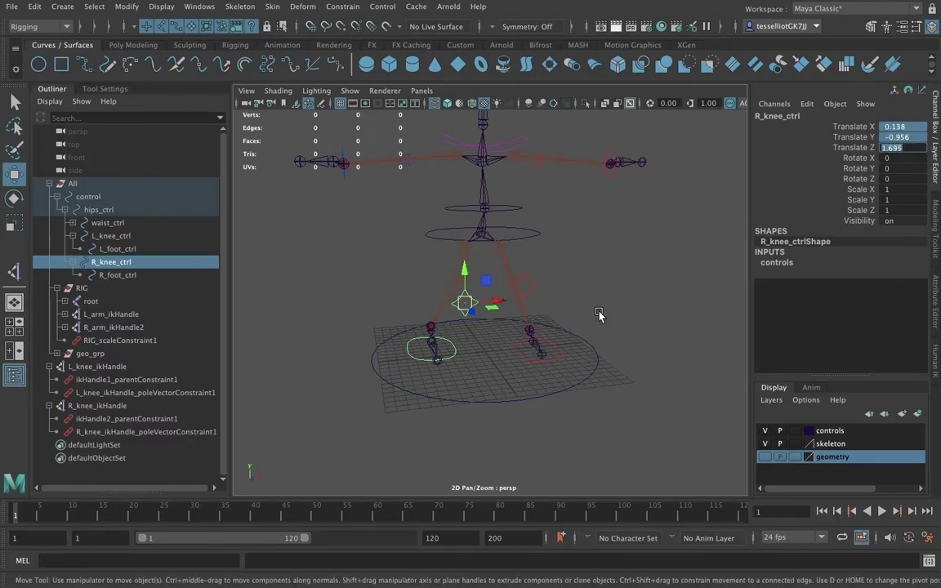
text(0)
key(Return)
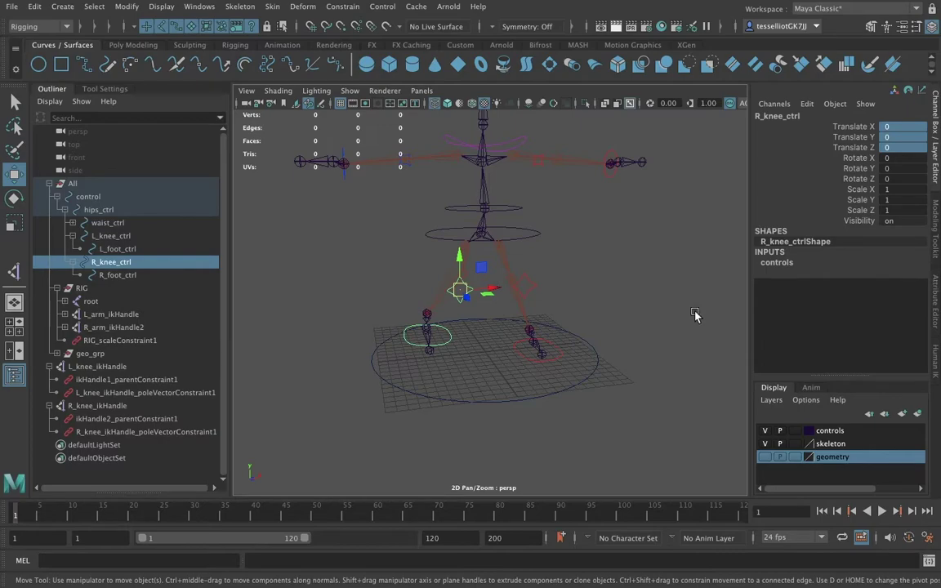
click(504, 315)
click(470, 307)
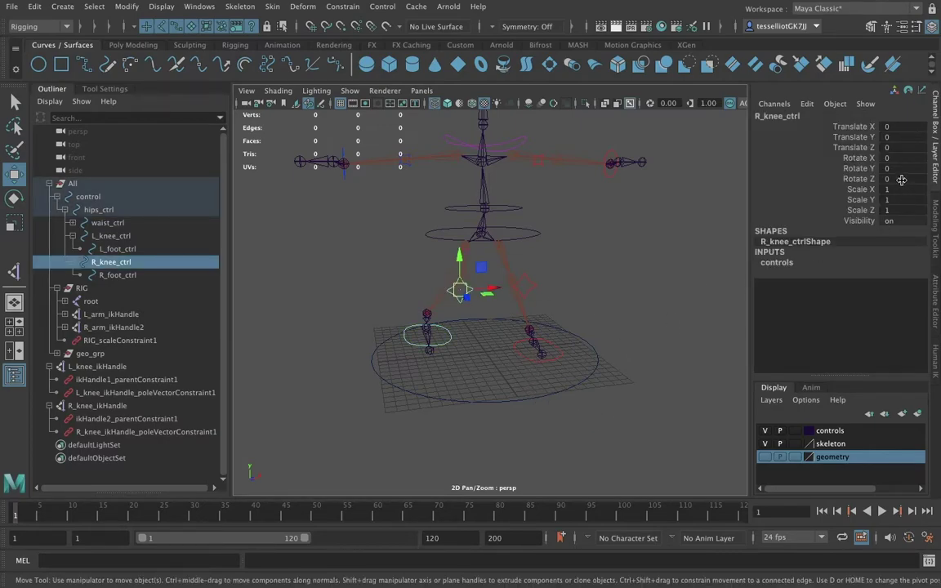
Reset the X, Y and Z translation of R_foot_ctrl to 0
click(445, 347)
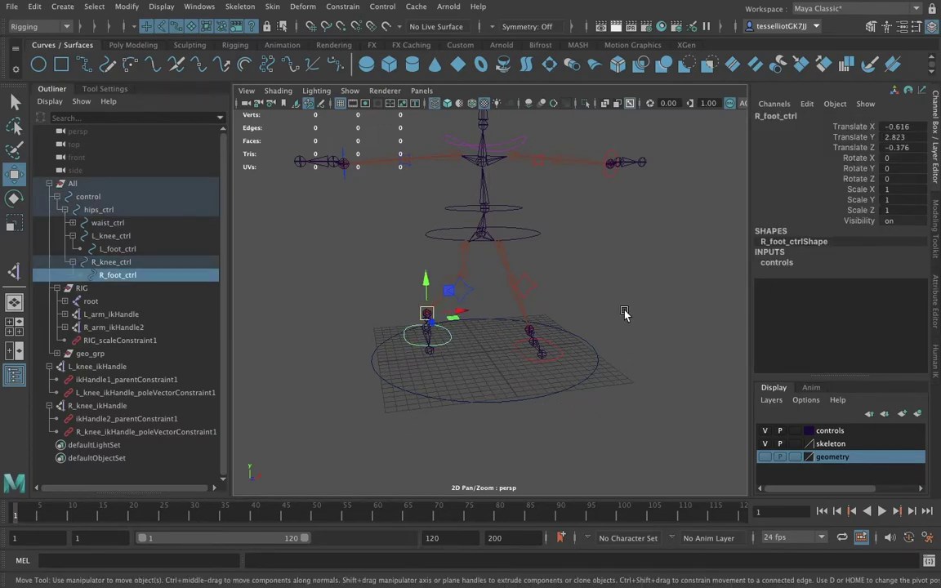
drag(911, 126, 902, 151)
key(Return)
click(462, 427)
alt+drag(463, 427, 529, 336)
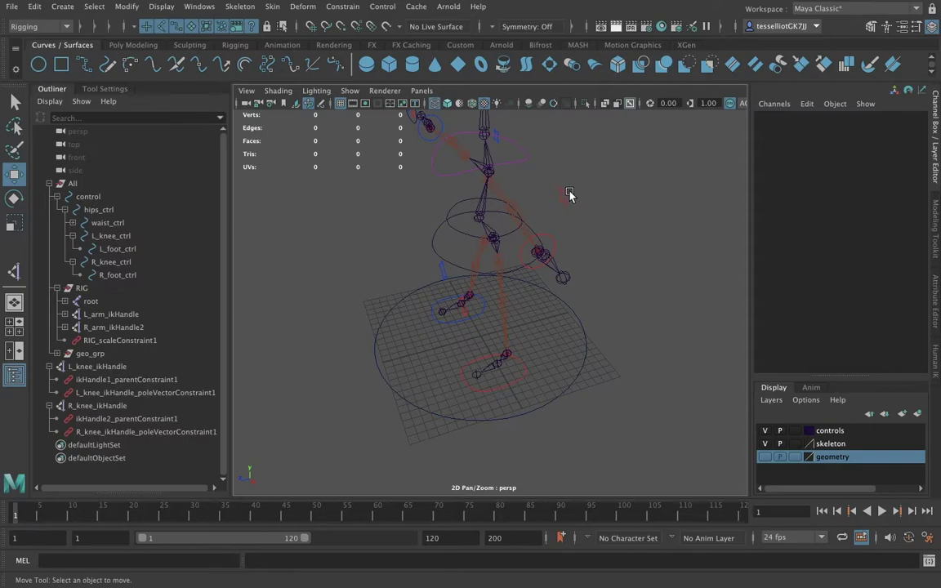
Try moving L_elbow_ctrl, and moving and rotating L_wrist_control, to test the left arm's controls
click(548, 257)
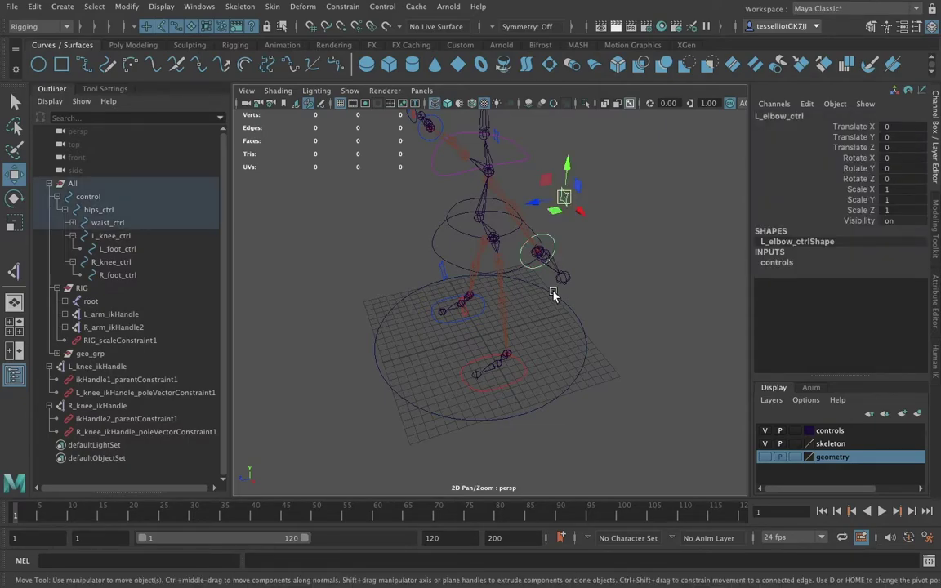
alt+drag(553, 295, 574, 279)
drag(565, 158, 598, 173)
click(602, 230)
key(e)
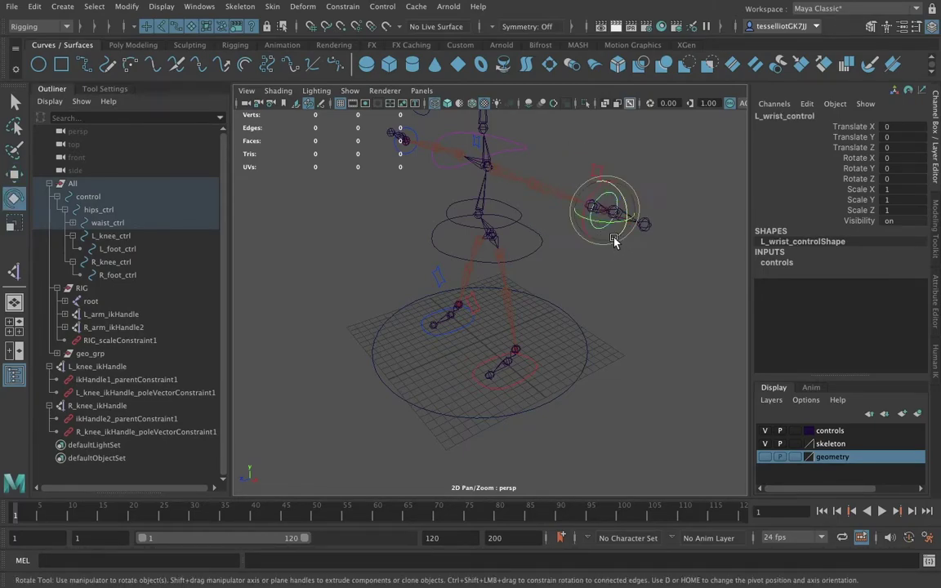
drag(609, 228, 540, 280)
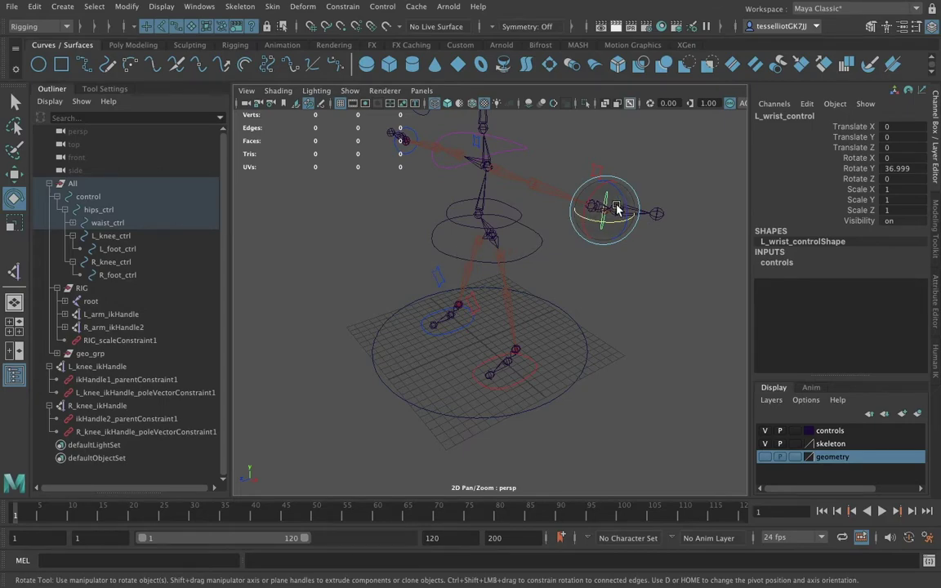
drag(609, 217, 540, 284)
key(w)
key(r)
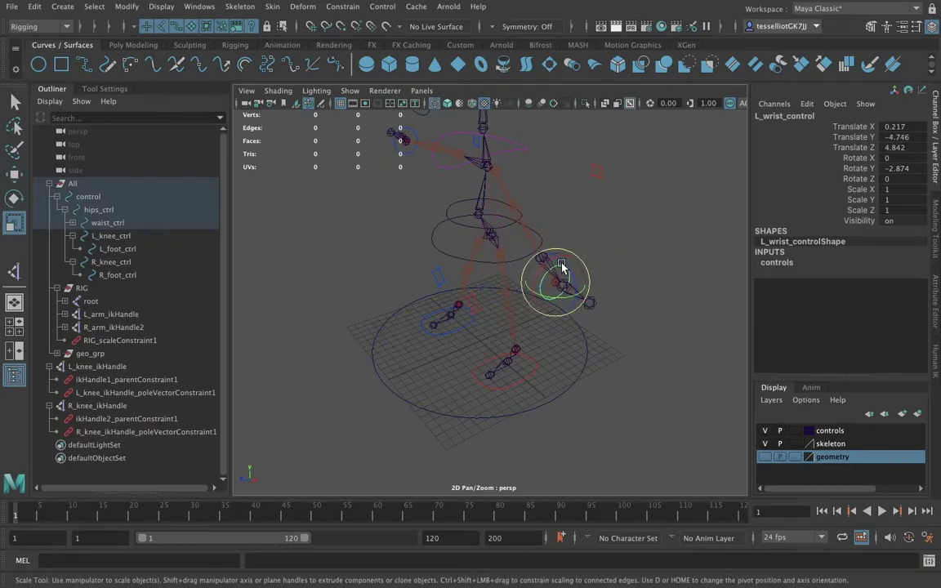
key(e)
drag(564, 270, 551, 301)
click(630, 326)
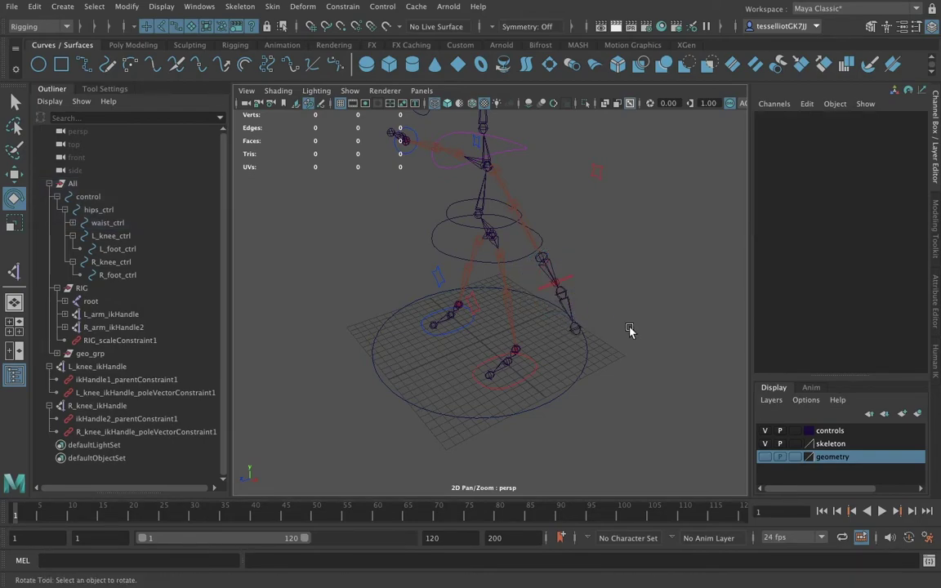
Select the whole control hierarchy and reset the translation and rotation of all controls to 0
alt+drag(488, 404, 575, 374)
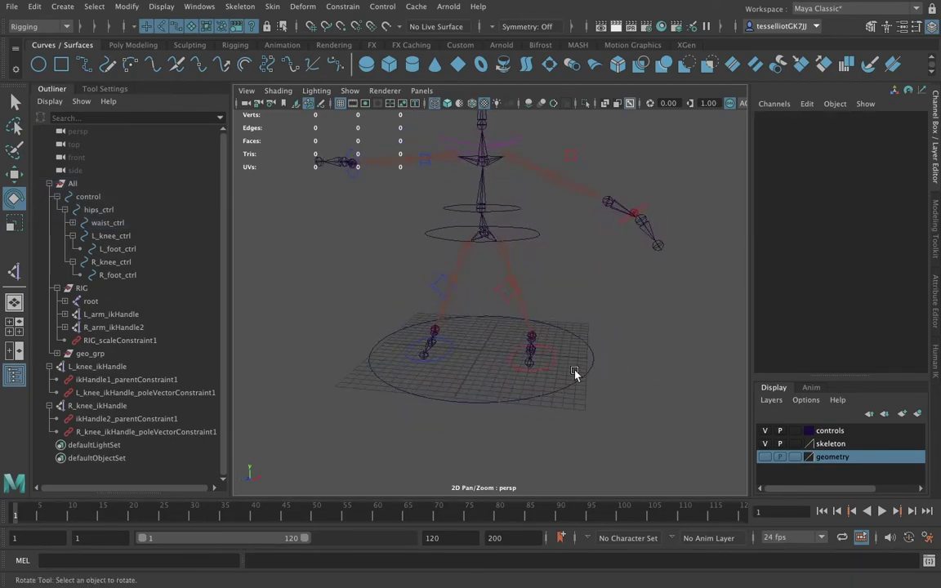
click(92, 196)
shift+click(118, 276)
drag(895, 128, 893, 178)
key(Return)
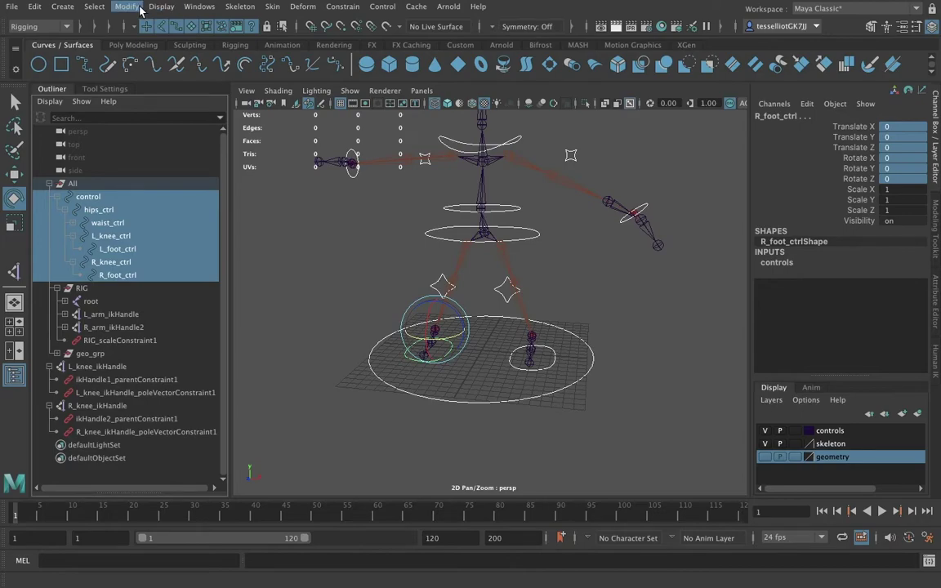
click(94, 6)
click(123, 83)
click(911, 128)
drag(909, 175, 909, 178)
text(0)
key(Return)
click(677, 238)
scroll(683, 246, down, 8)
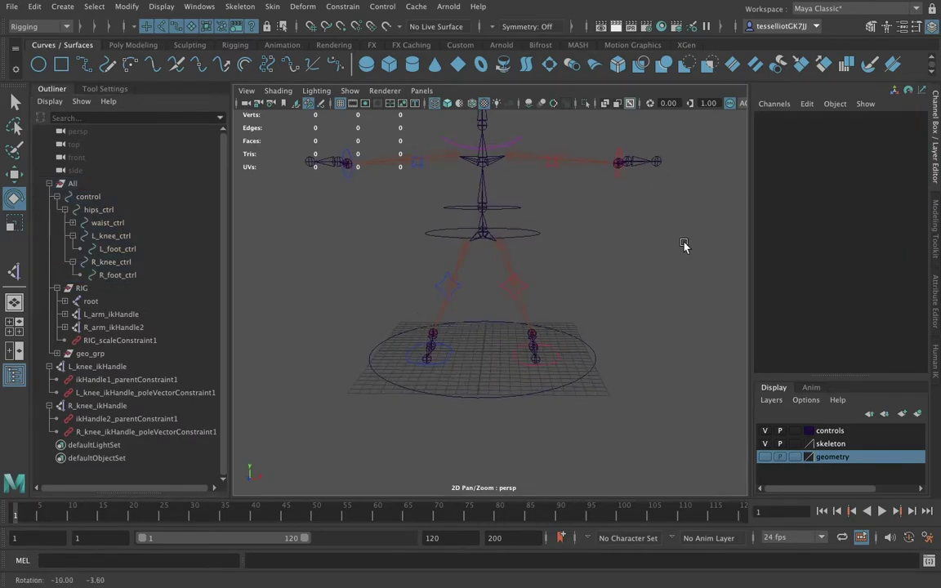
Show the geometry layer and display the character with textured shading
scroll(670, 289, up, 3)
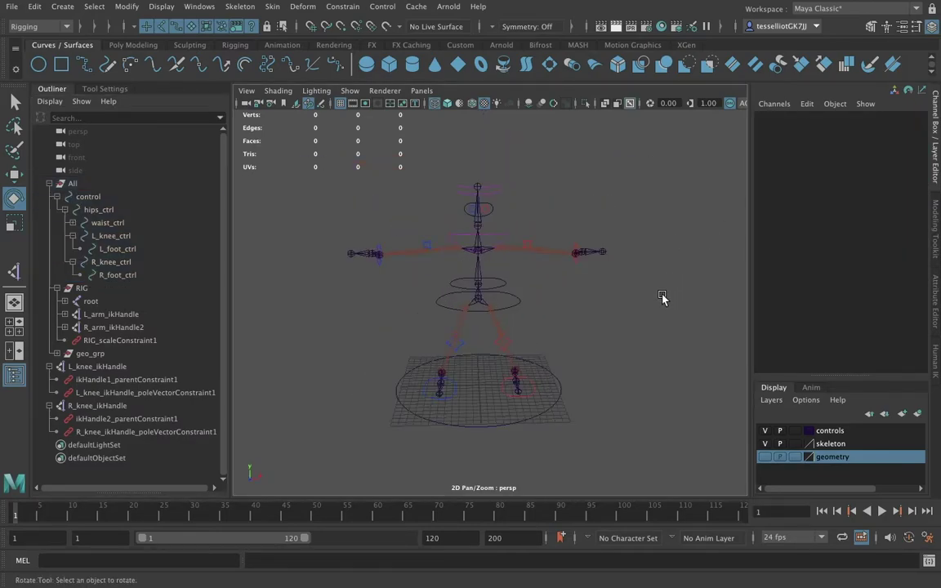
scroll(662, 323, up, 3)
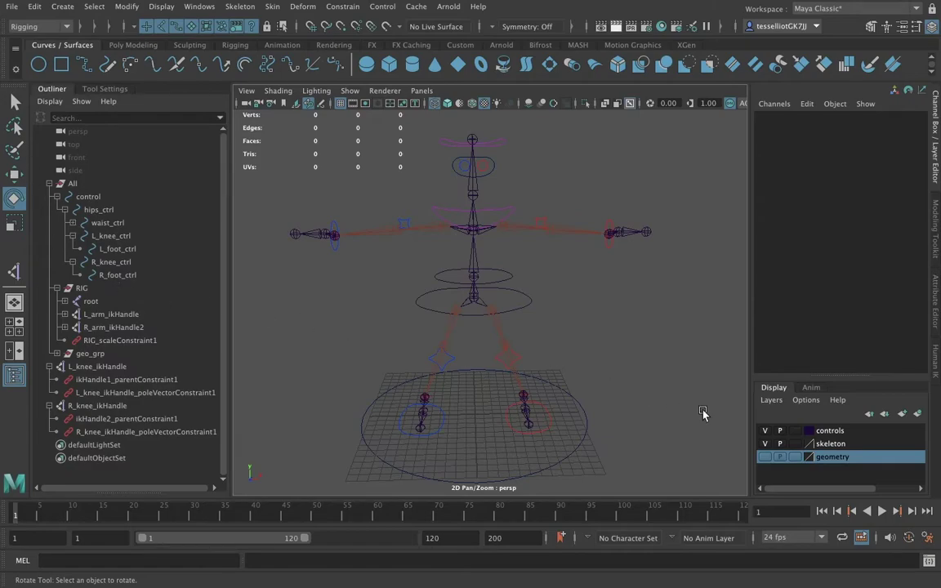
click(764, 457)
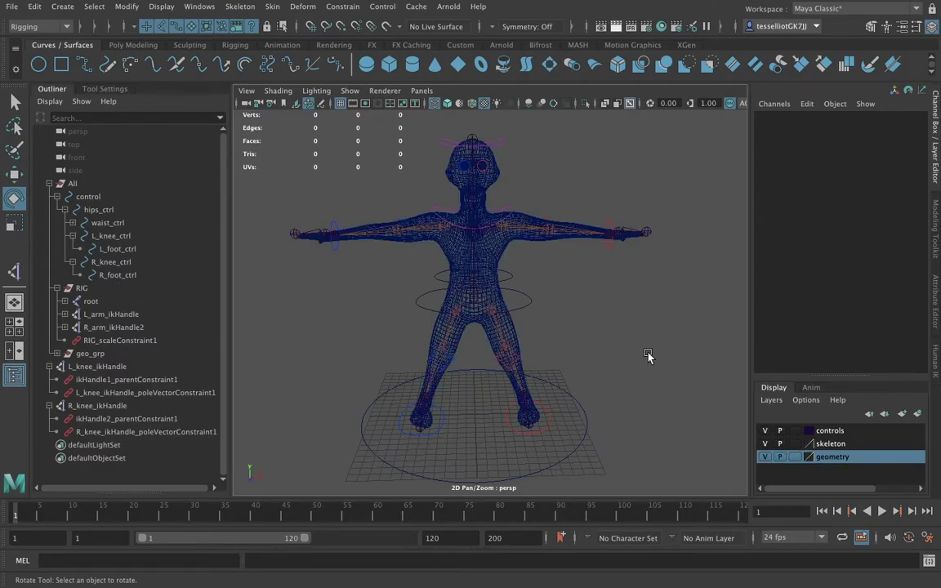
key(6)
scroll(615, 362, up, 4)
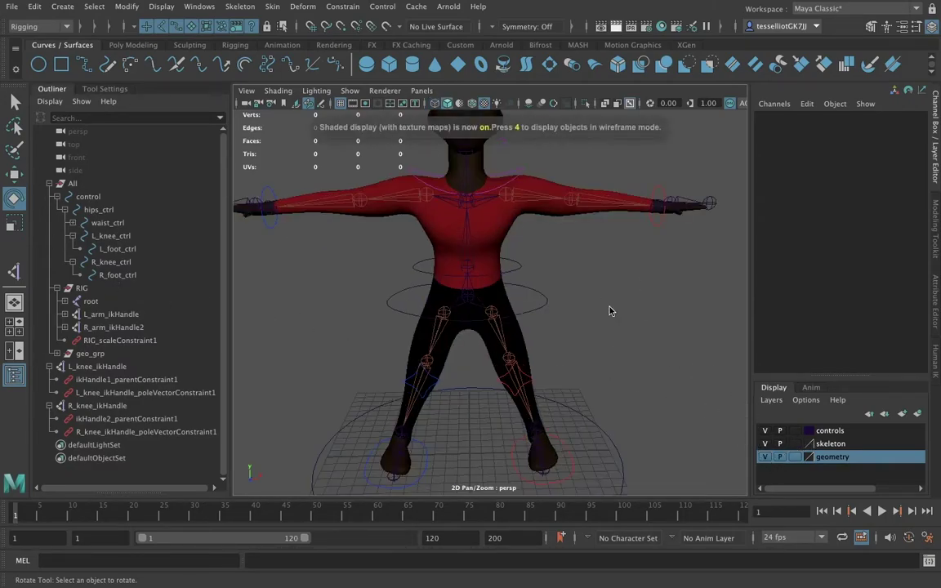
alt+drag(612, 425, 564, 322)
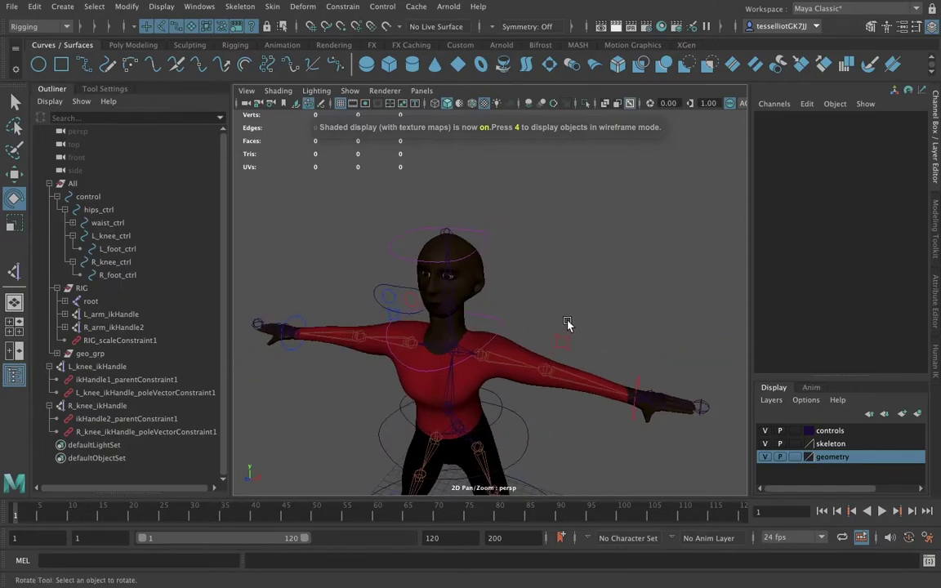
Examine eye_ctrl, L_eye_ctrl and R_eye_ctrl in front of the character's face
click(401, 290)
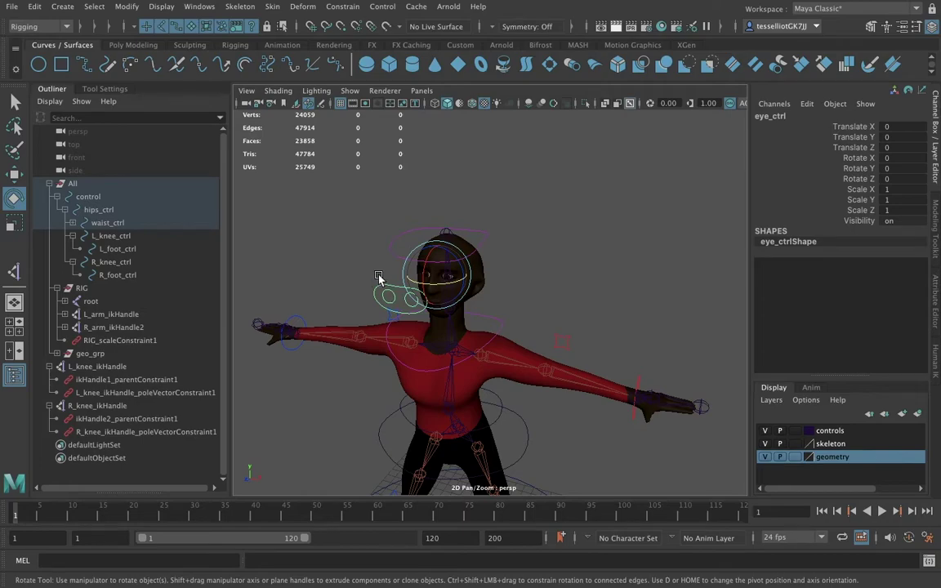
scroll(337, 249, up, 3)
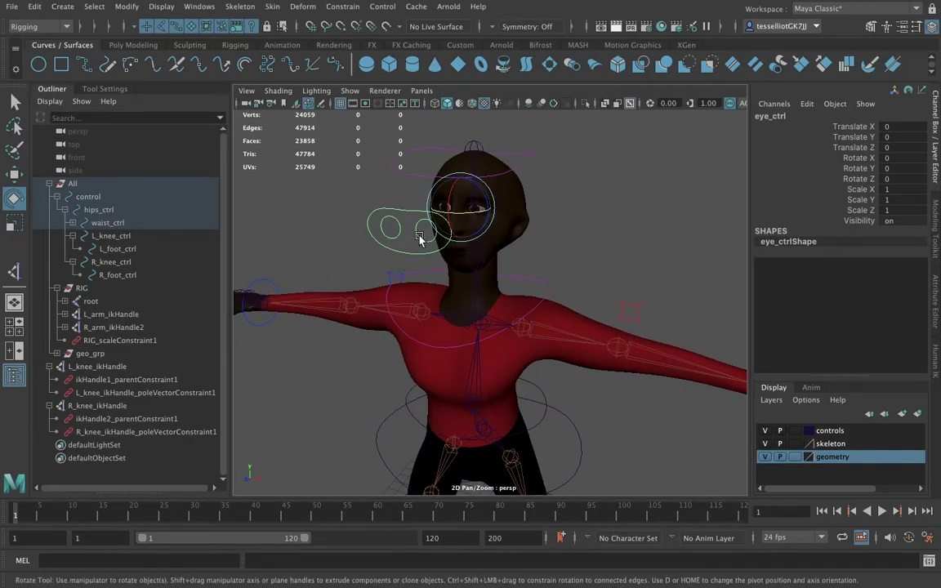
click(420, 238)
click(388, 231)
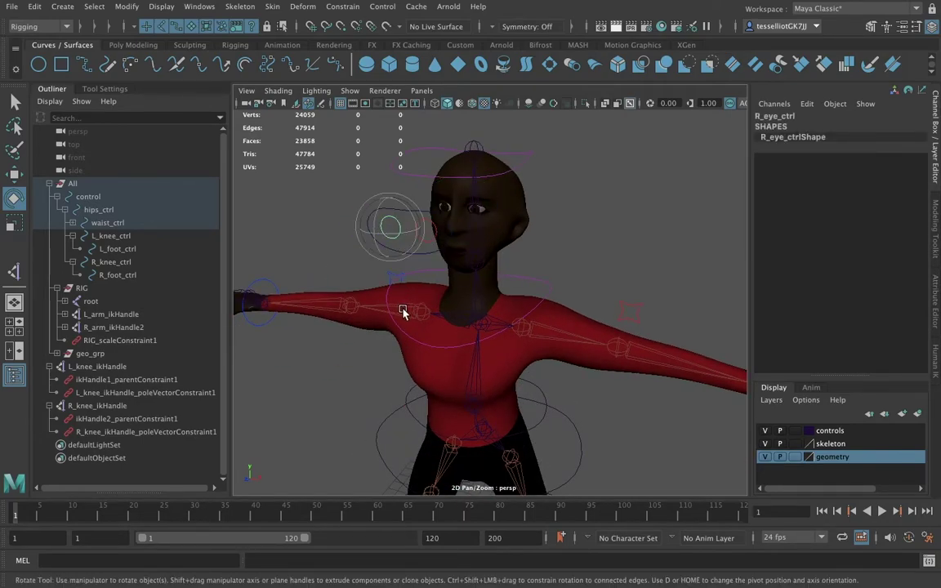
click(645, 243)
click(429, 238)
click(382, 233)
click(433, 239)
alt+drag(525, 239, 618, 260)
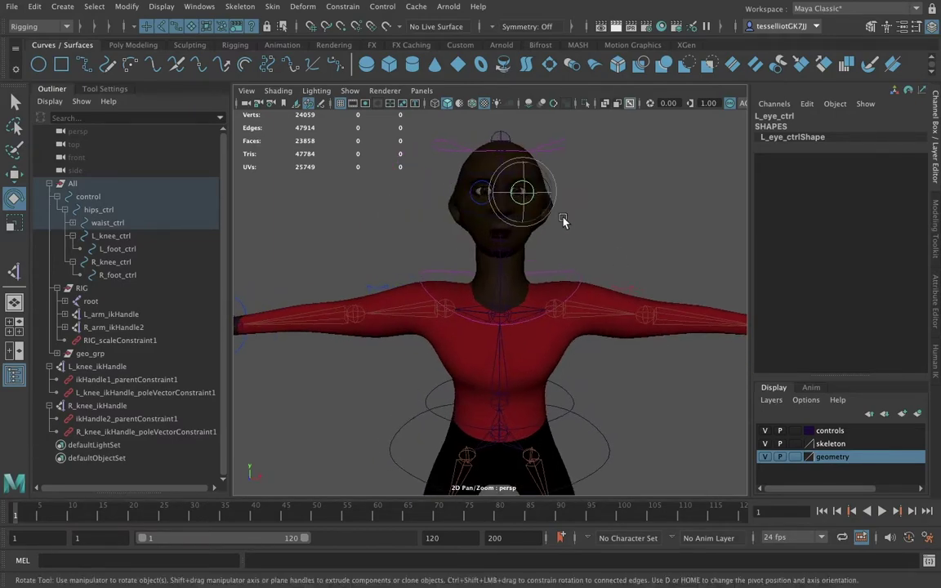
Inspect the L_eye and R_eye meshes against their eye controls in the front orthographic view
click(422, 90)
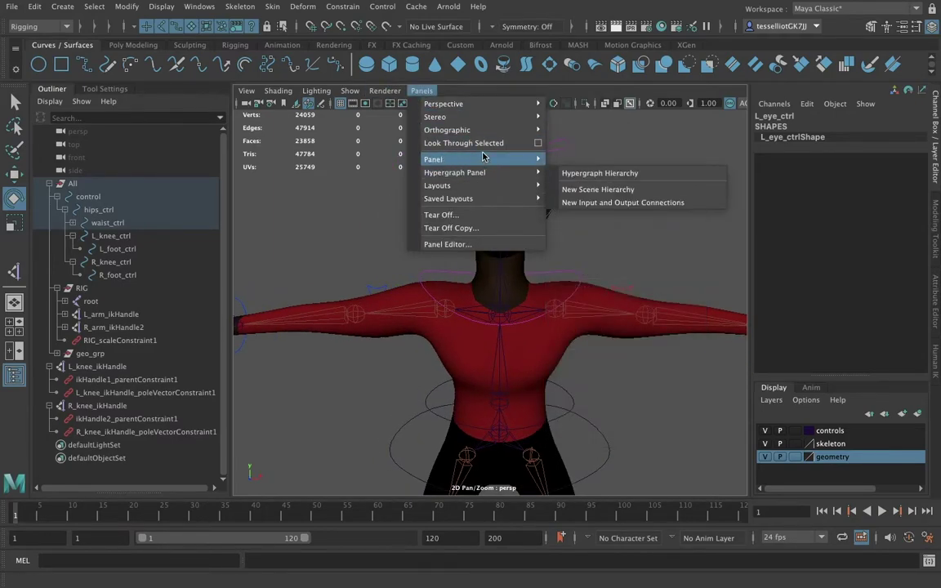
click(570, 132)
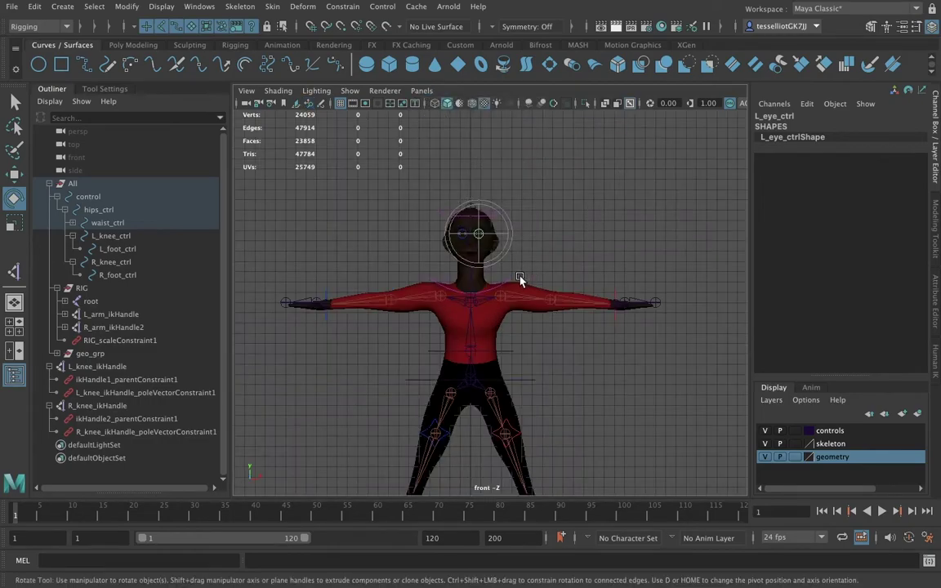
scroll(467, 248, up, 5)
scroll(557, 357, up, 6)
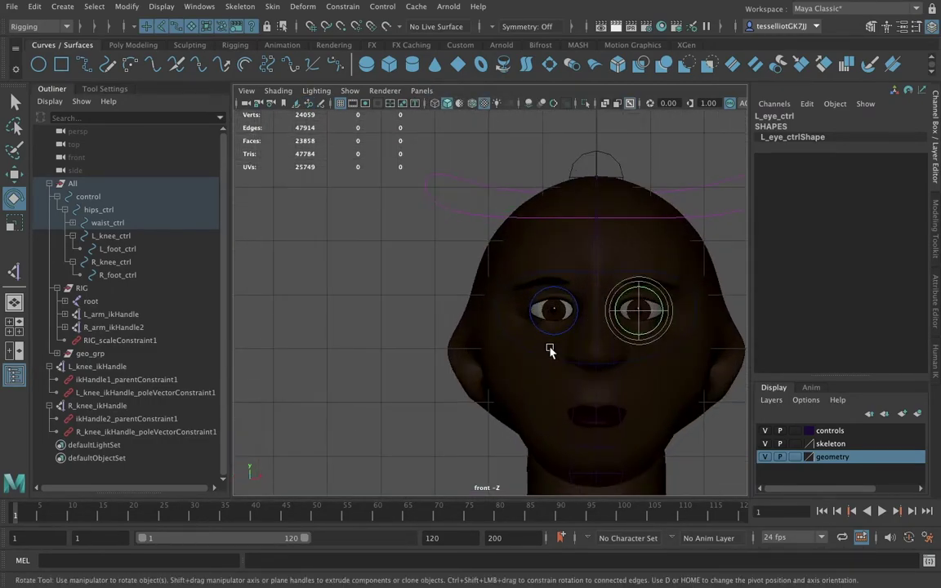
scroll(500, 339, up, 3)
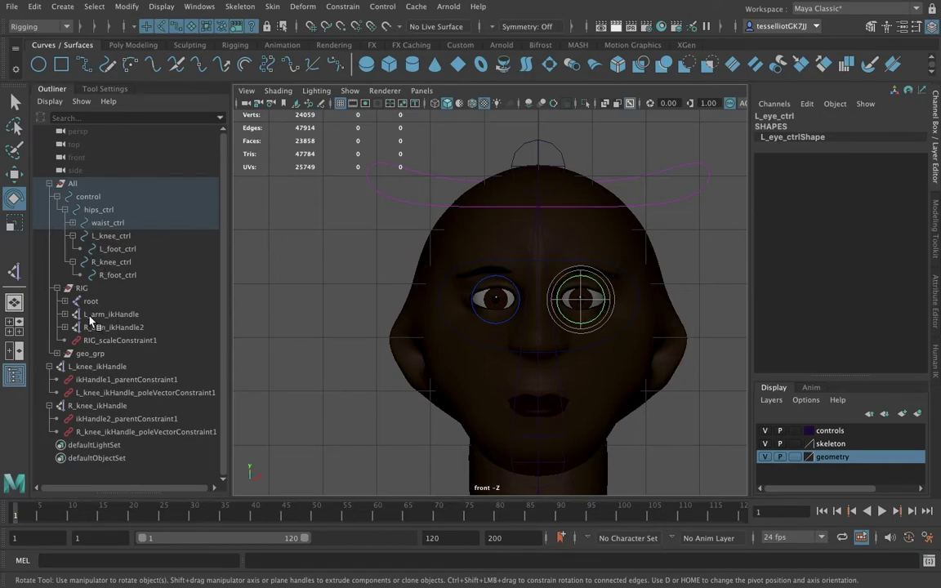
click(490, 303)
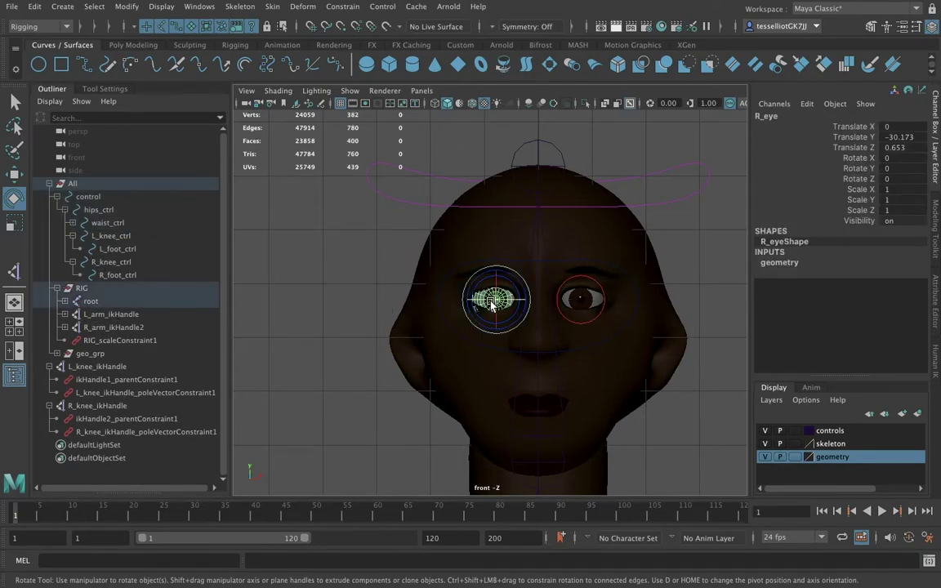
click(579, 301)
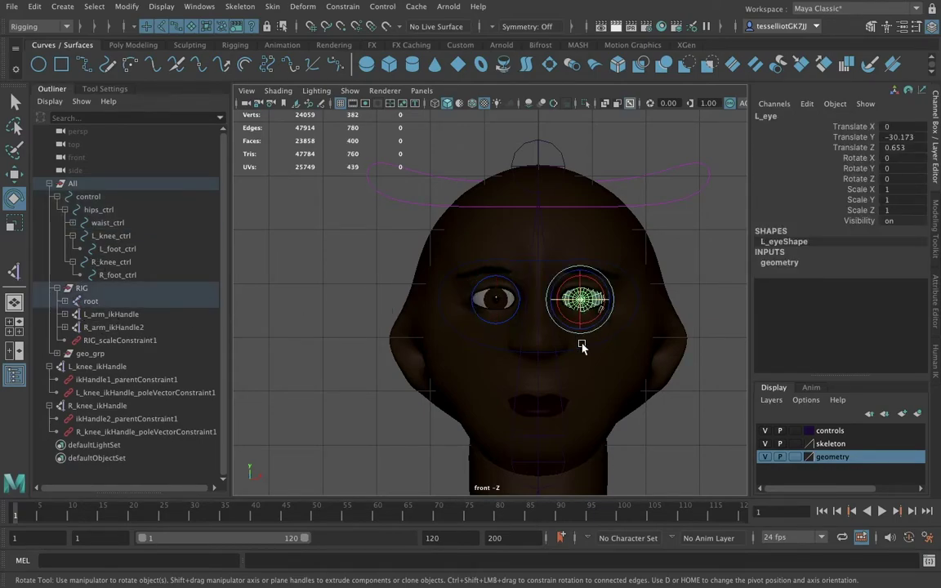
Examine the skeleton hierarchy from root down to the head joint and the eye meshes parented under it
click(65, 301)
click(80, 327)
scroll(95, 234, down, 3)
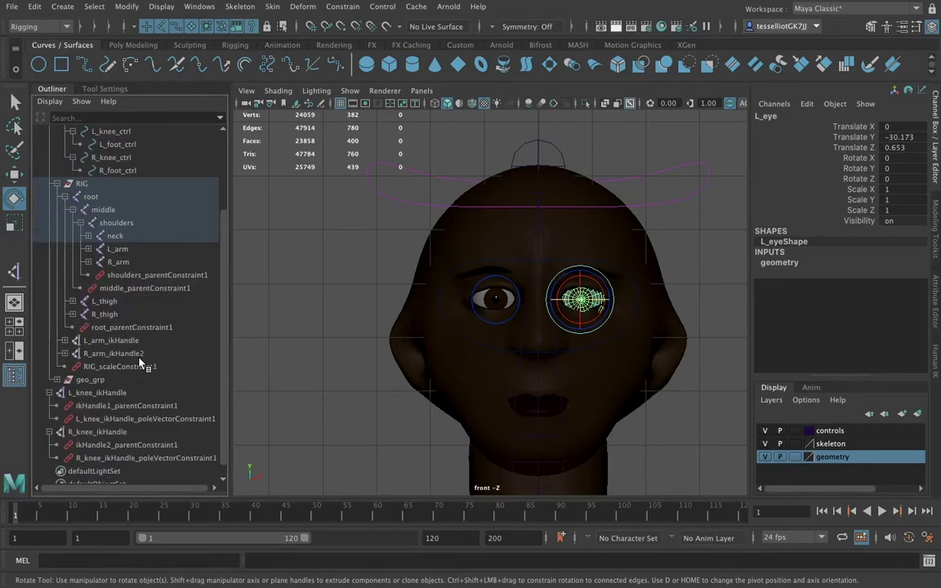
click(87, 223)
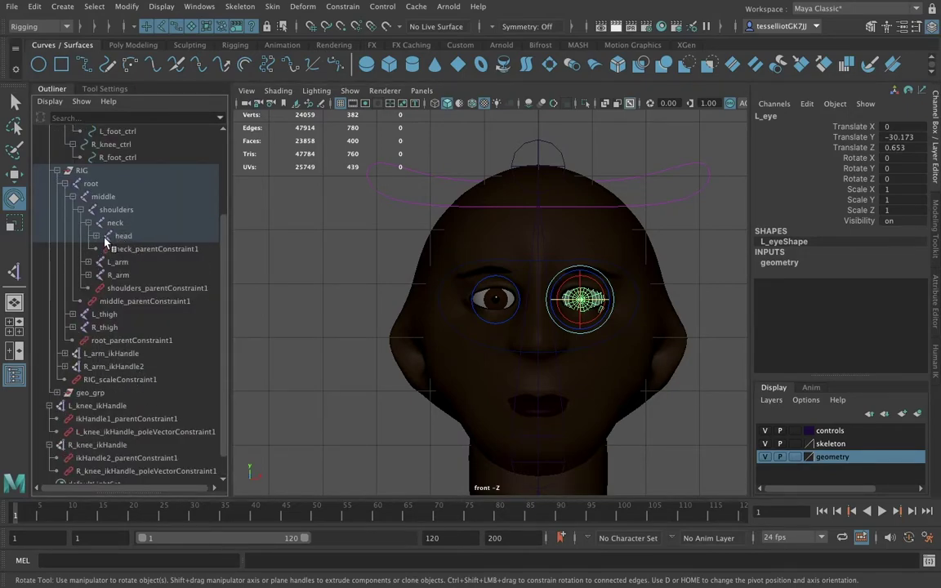
click(96, 236)
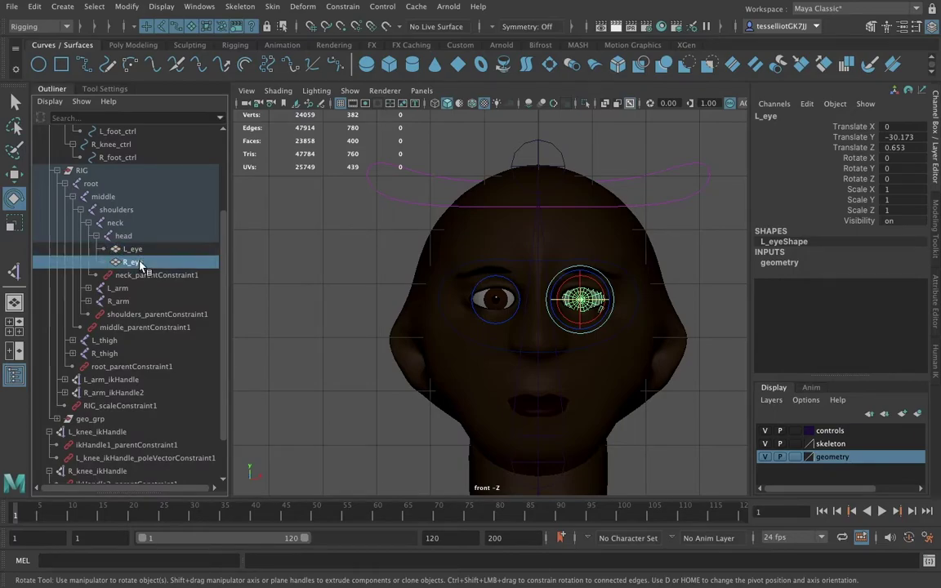
click(137, 237)
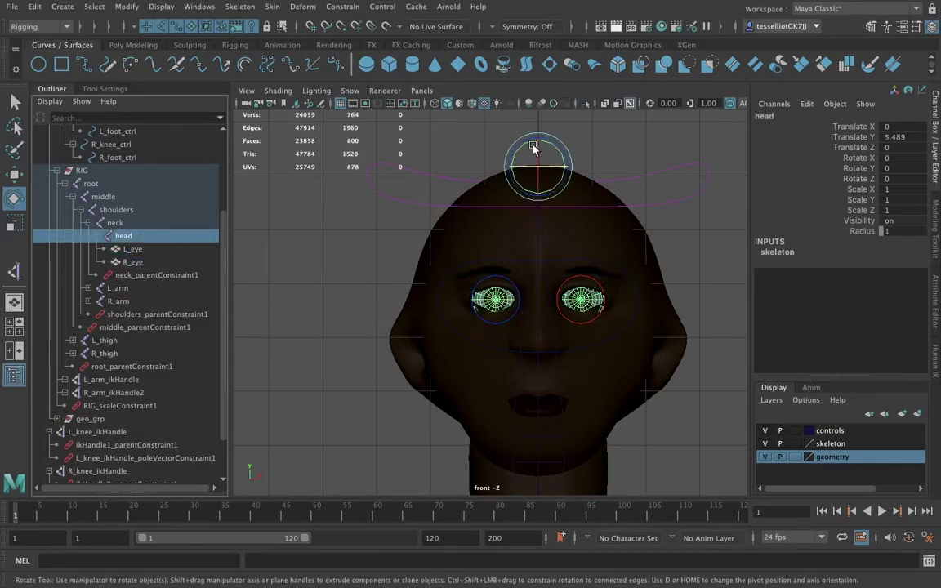
Try rotating head_ctrl forward in the perspective view to test how the head joint and eyes follow it
click(595, 211)
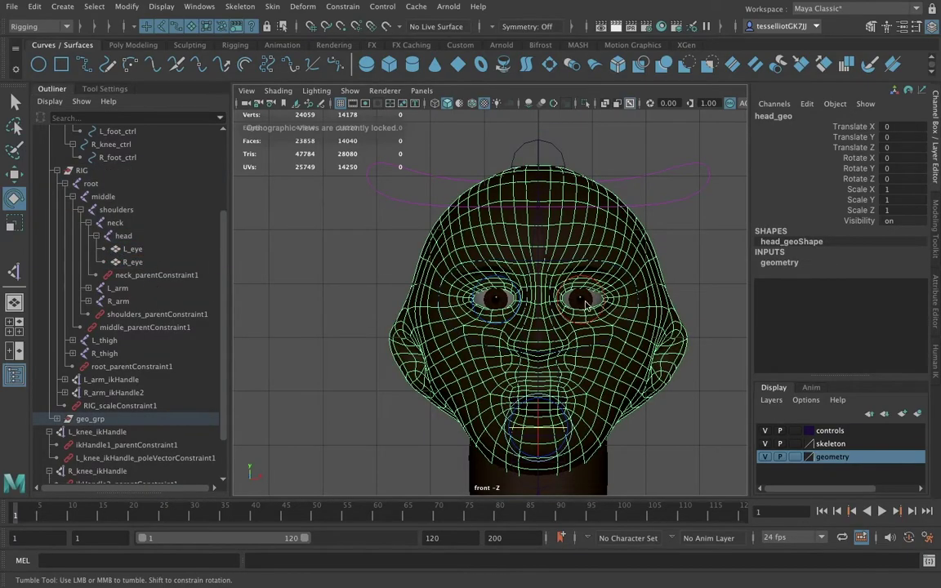
click(423, 91)
mouse_move(448, 100)
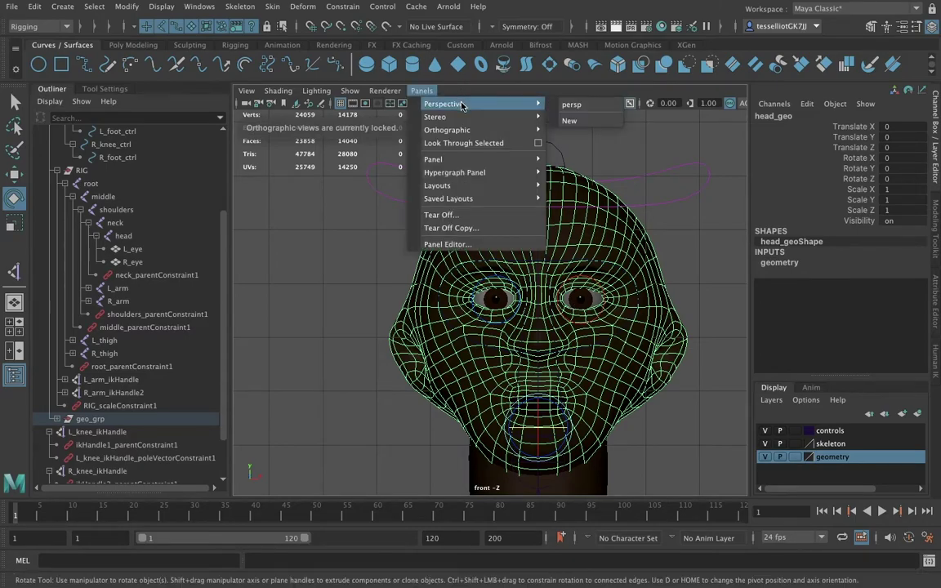
click(571, 101)
alt+drag(667, 291, 367, 215)
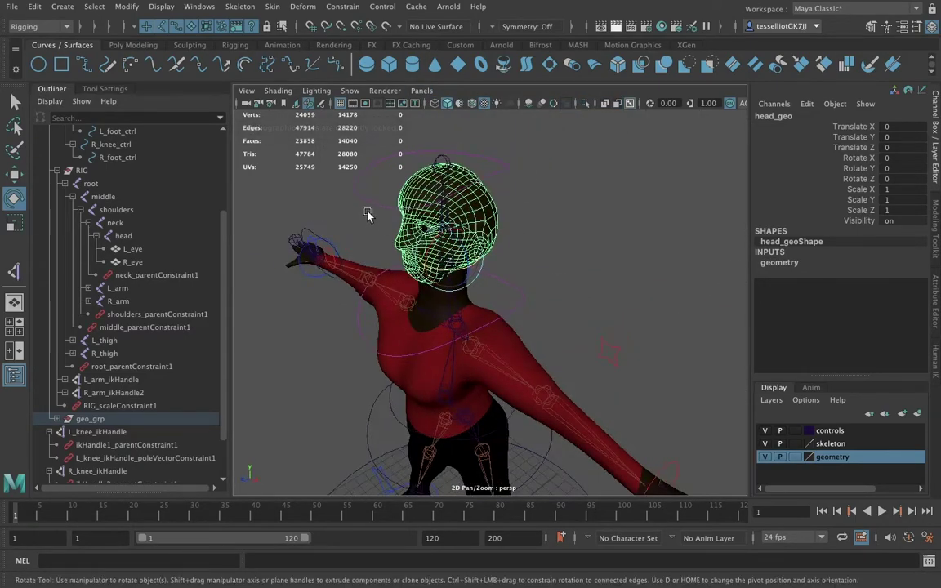
click(381, 208)
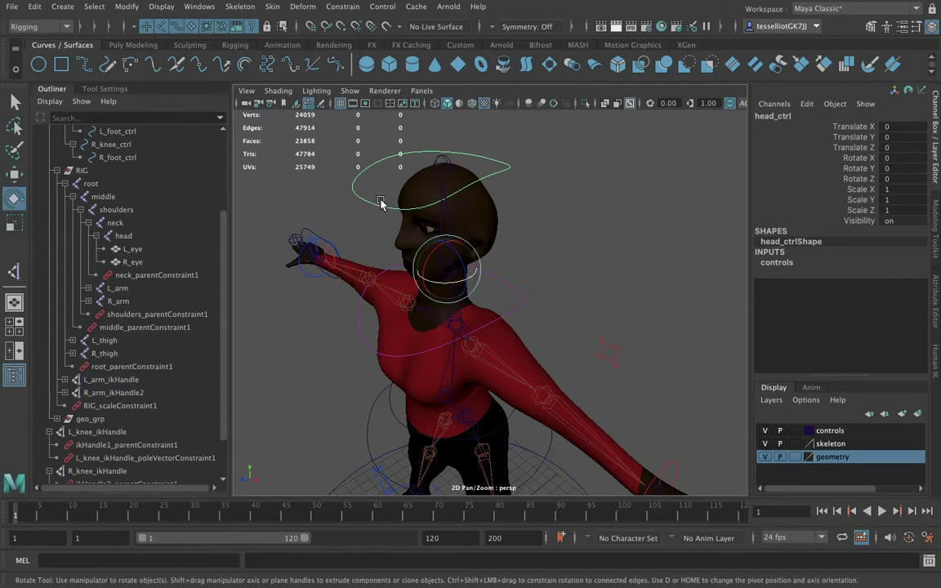
key(w)
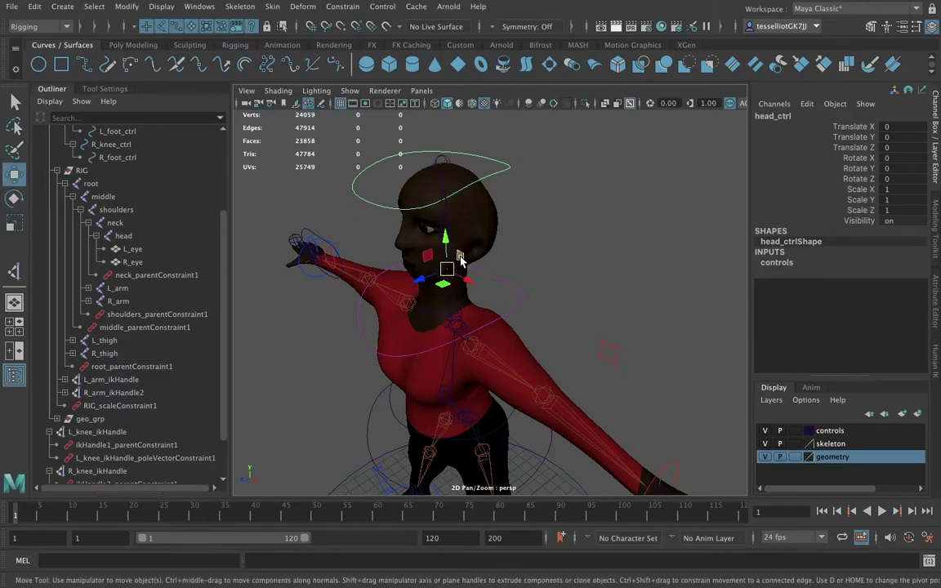
key(e)
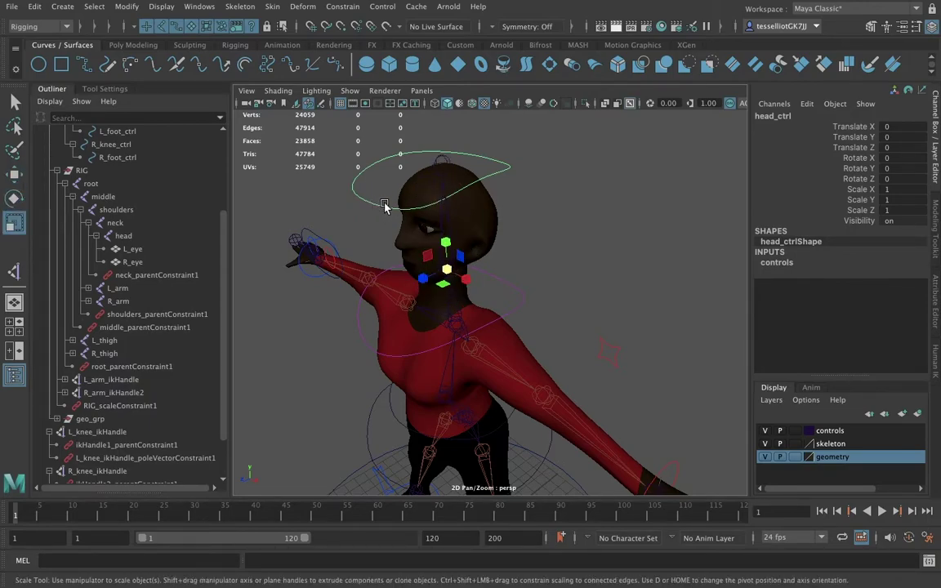
drag(387, 239, 368, 235)
key(ctrl+z)
click(362, 254)
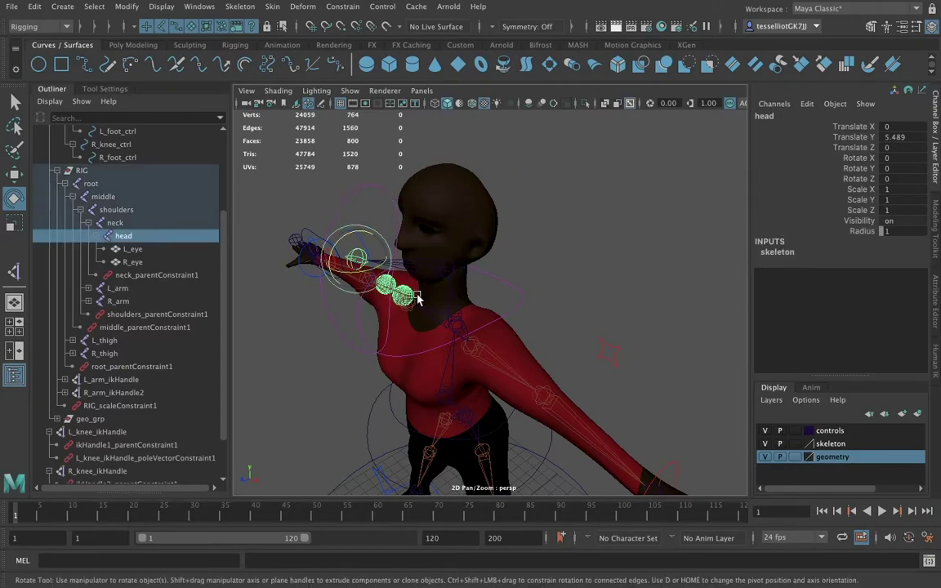
Reset head_ctrl's Rotate X to 0 and clear the selection
click(328, 314)
click(896, 158)
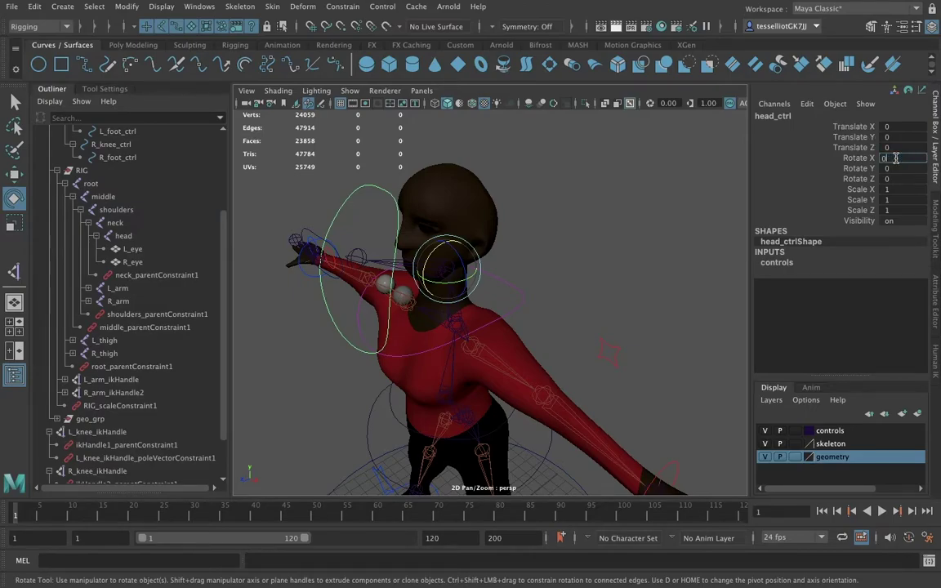
key(Return)
click(629, 252)
Try to apply an Aim constraint with L_eye selected first and L_eye_ctrl second
alt+drag(498, 265, 540, 250)
alt+drag(498, 180, 479, 238)
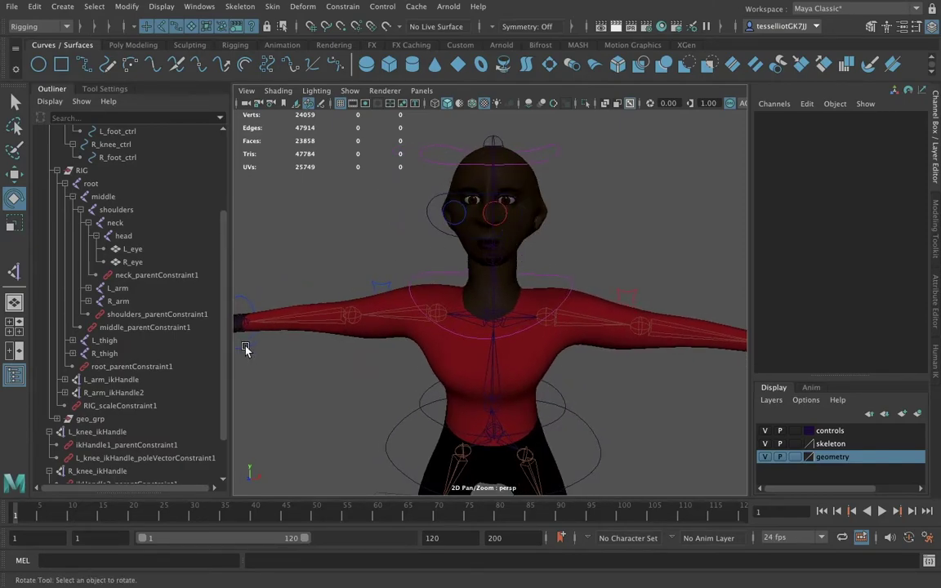
click(508, 203)
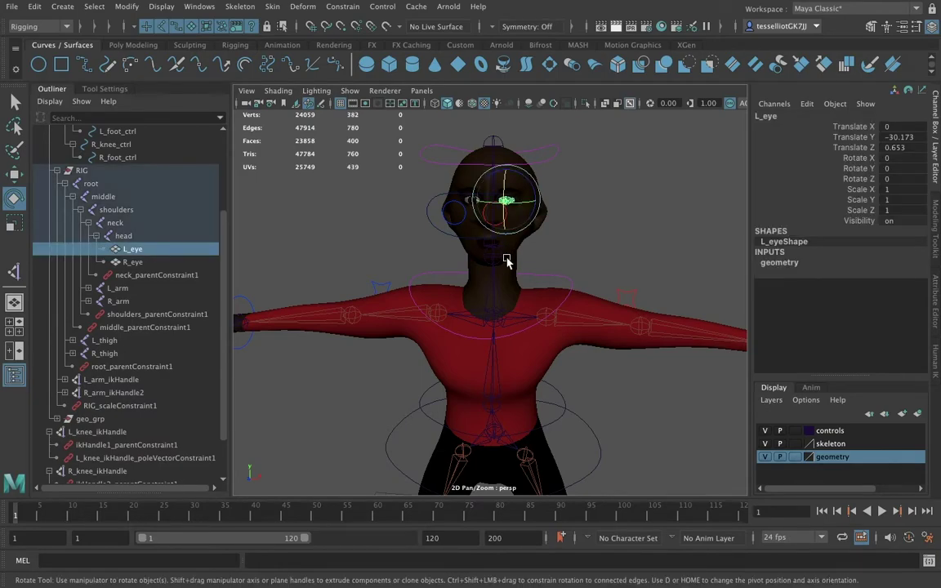
click(486, 211)
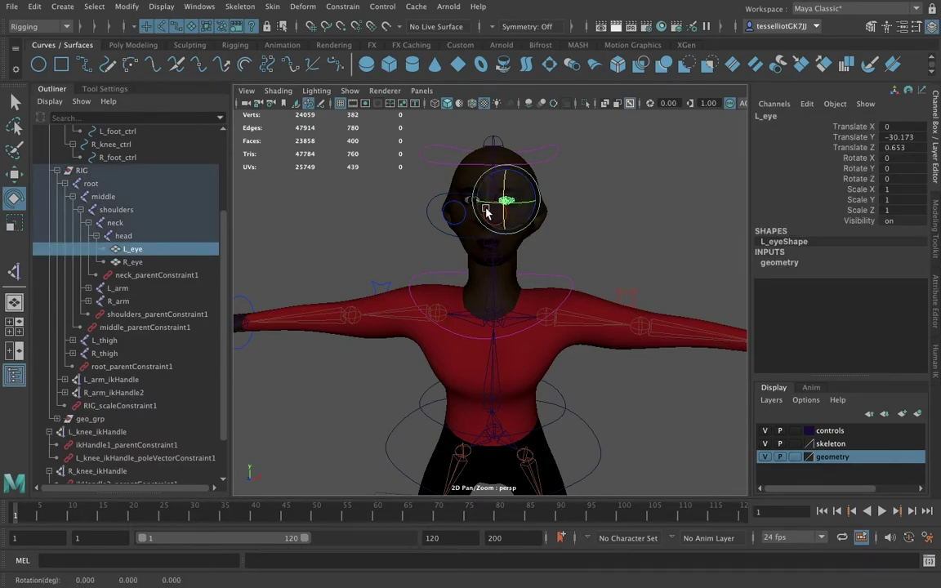
key(q)
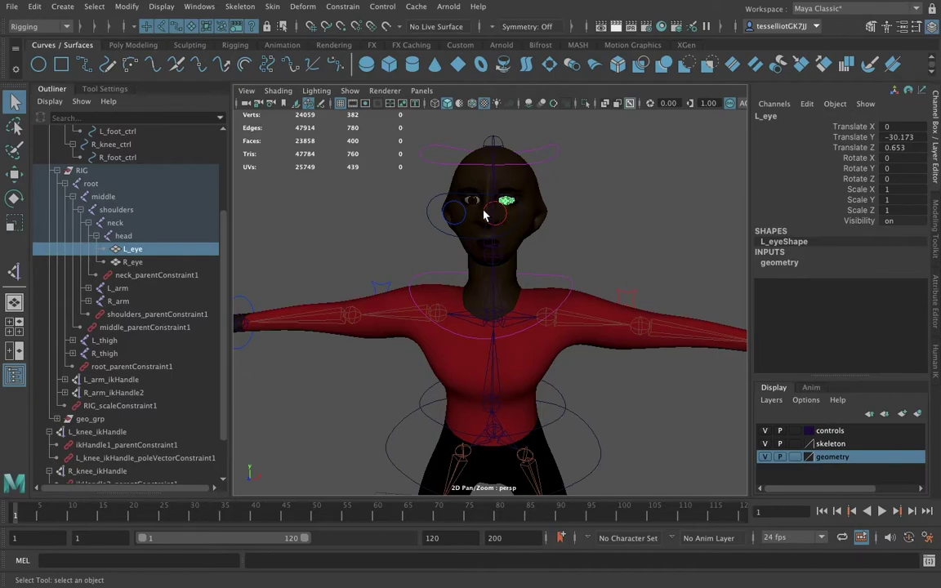
click(485, 214)
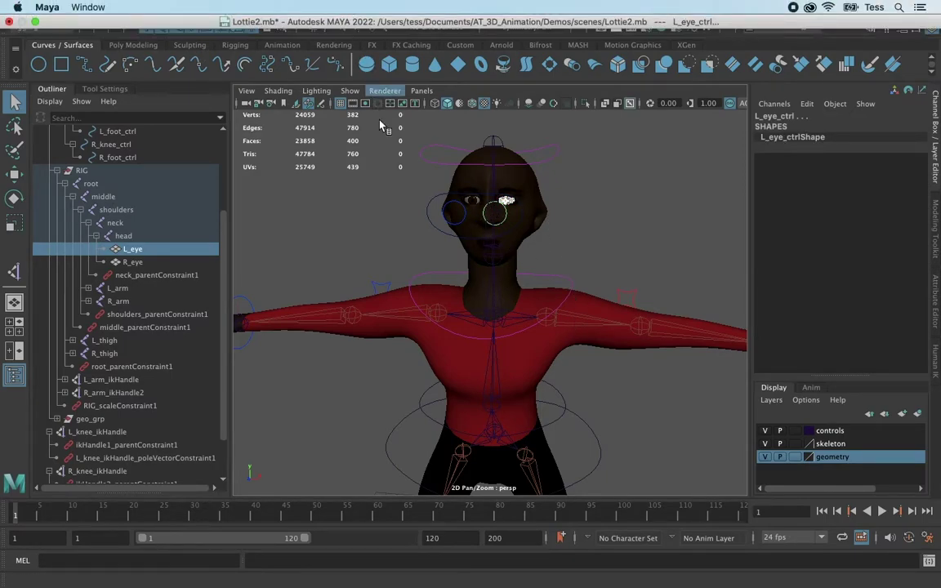
click(343, 6)
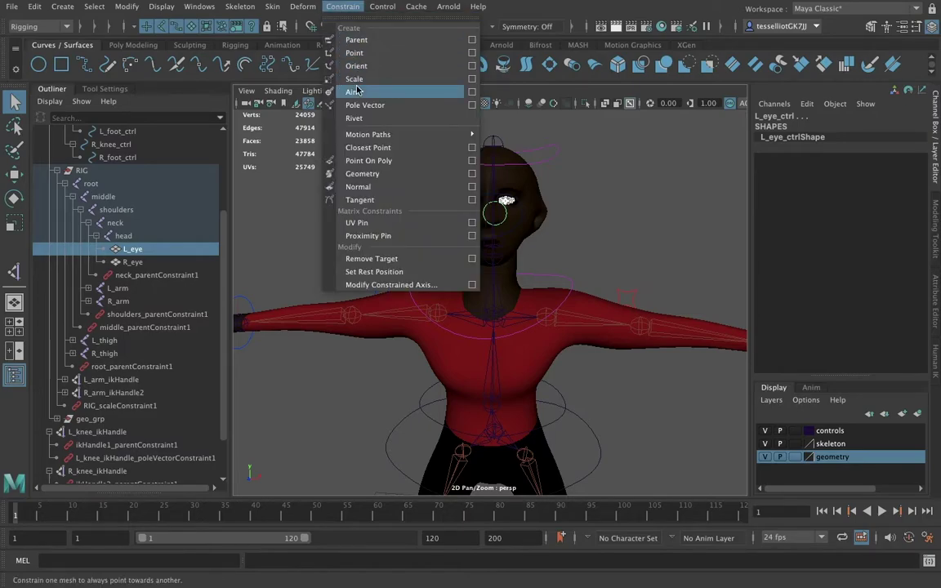
click(351, 90)
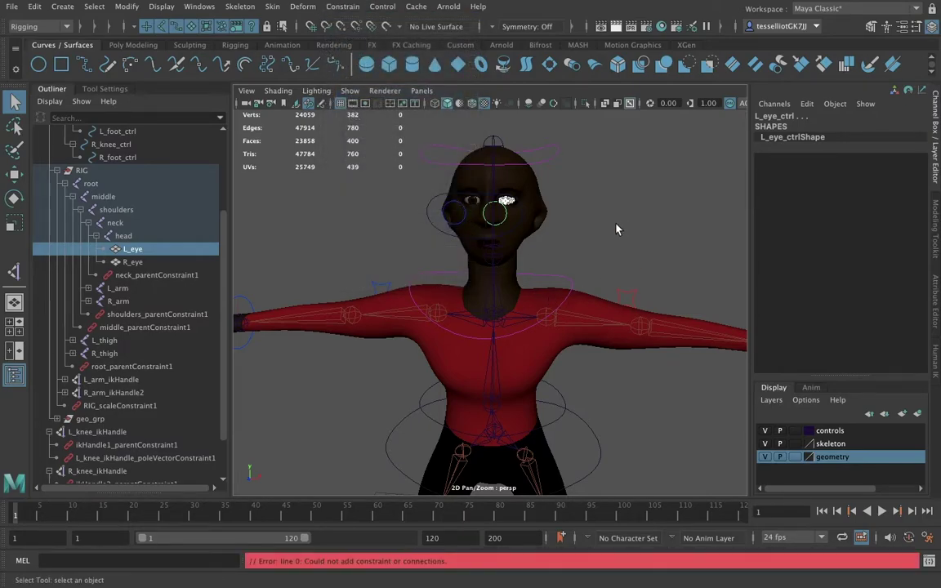
Aim-constrain the L_eye mesh to L_eye_ctrl, selecting the control first and the eye second
scroll(548, 200, up, 3)
click(516, 155)
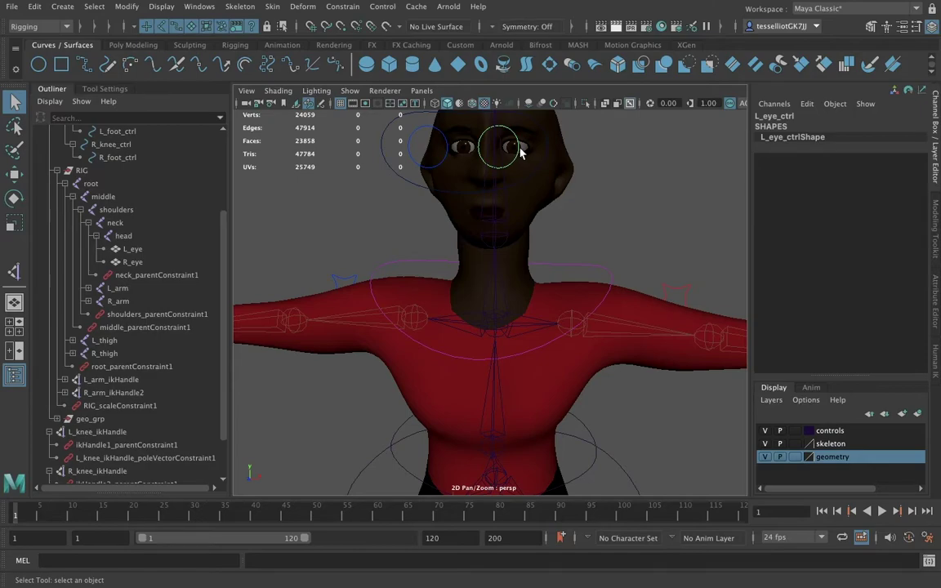
shift+click(525, 150)
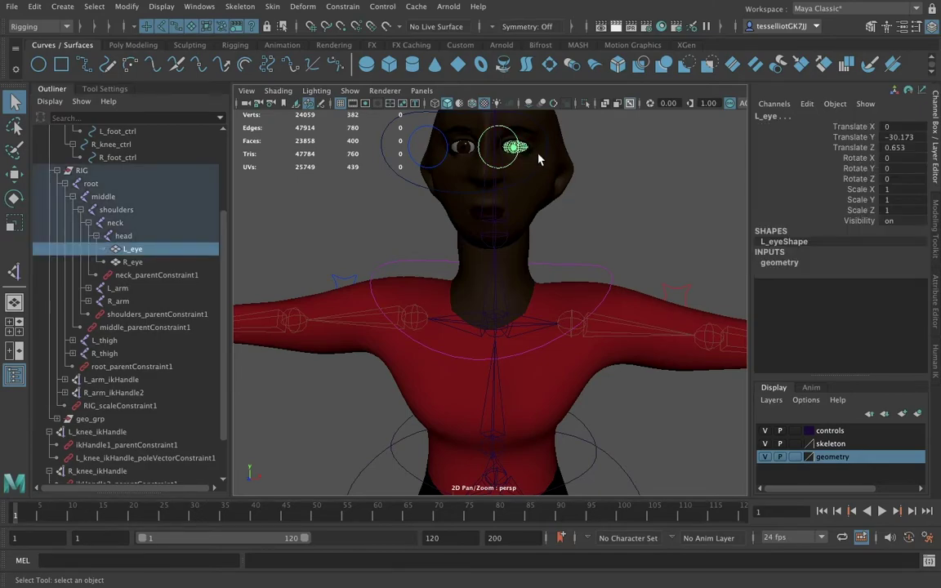
click(342, 7)
click(364, 91)
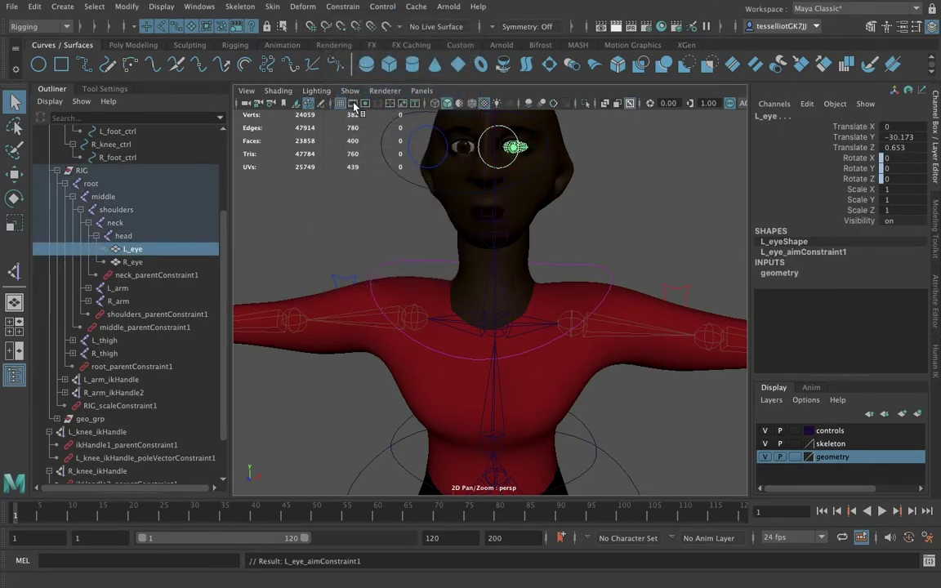
Aim-constrain the R_eye mesh to R_eye_ctrl, selecting the control first and the eye second
click(448, 156)
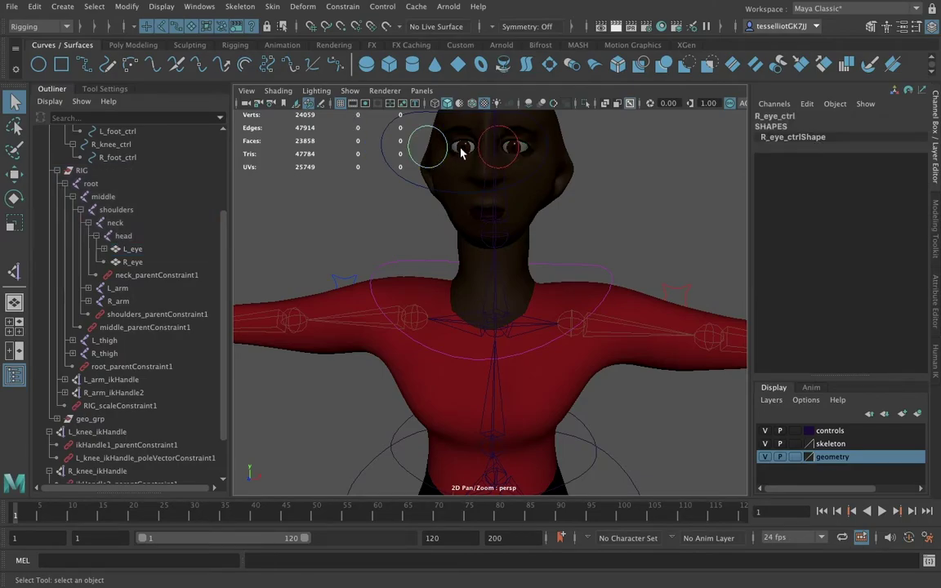
shift+click(462, 152)
click(342, 6)
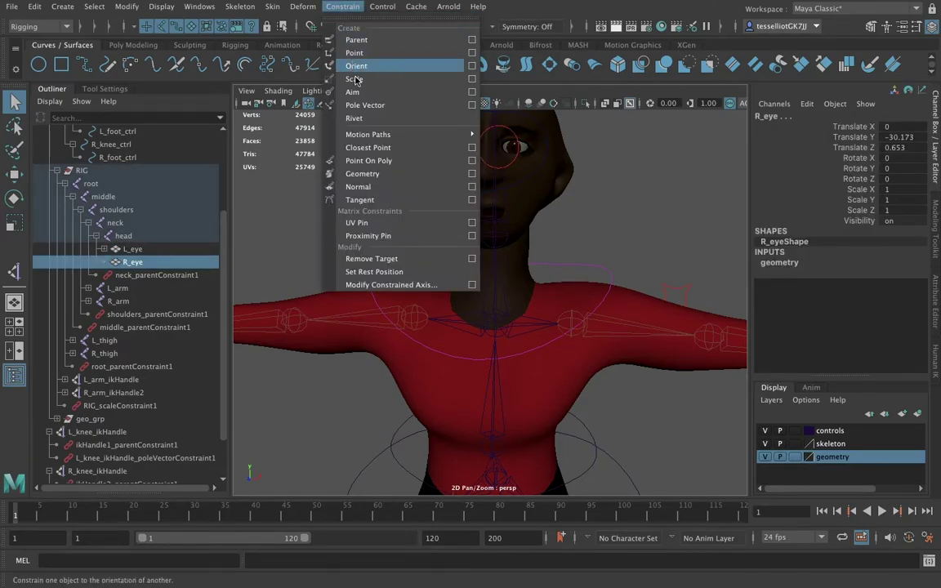
click(353, 92)
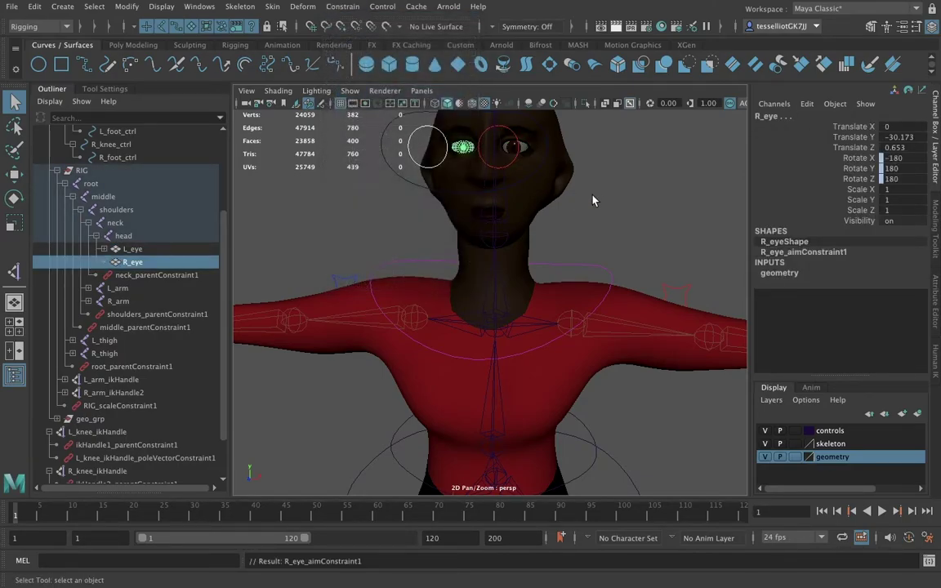
Select both individual eye controls with the Move tool active, finishing with the surrounding eye_ctrl curve
click(510, 148)
key(e)
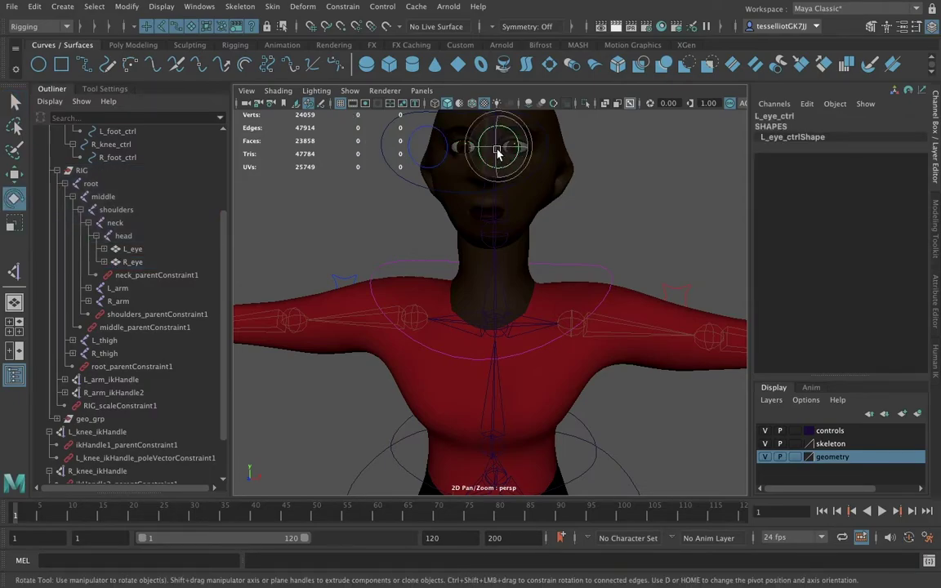
key(w)
click(456, 134)
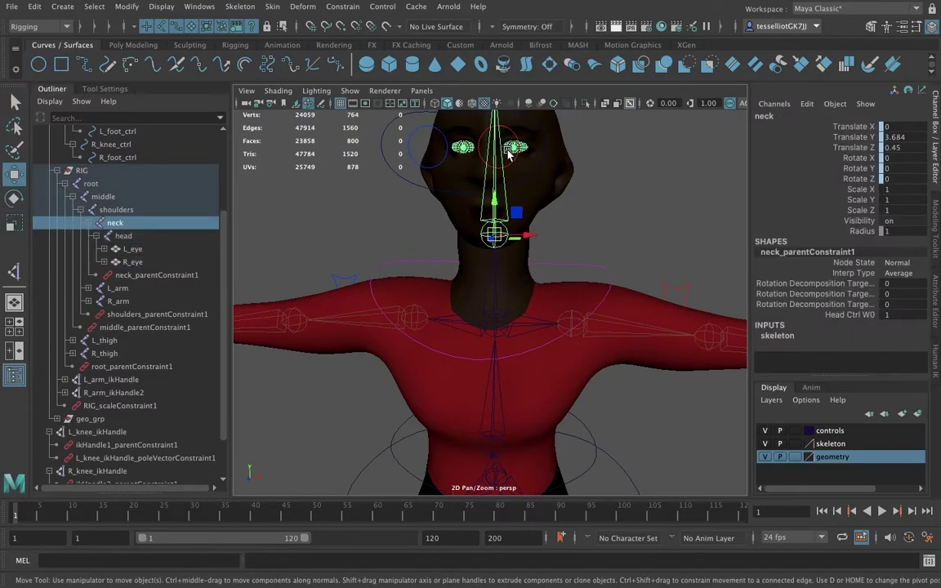
click(577, 173)
click(514, 160)
shift+click(443, 161)
scroll(521, 174, down, 2)
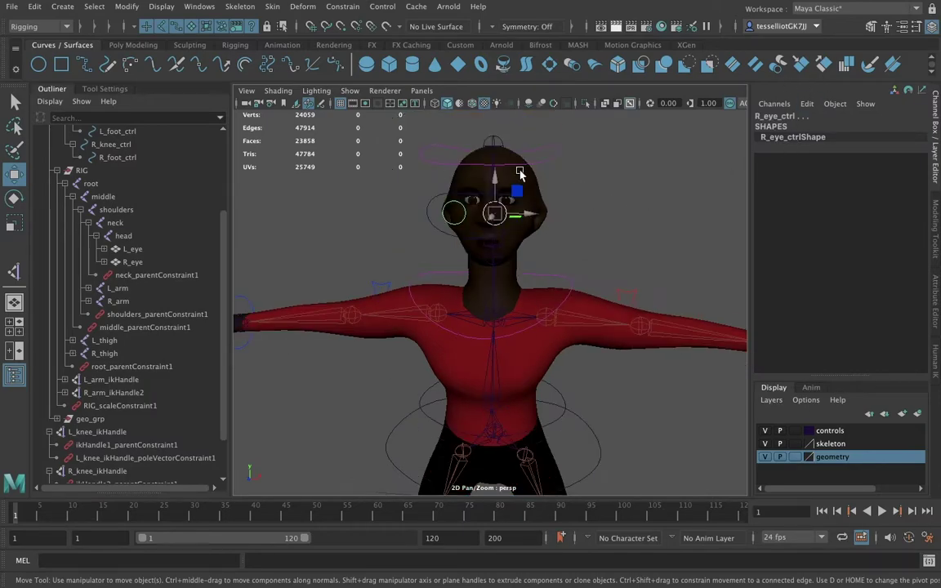
click(429, 217)
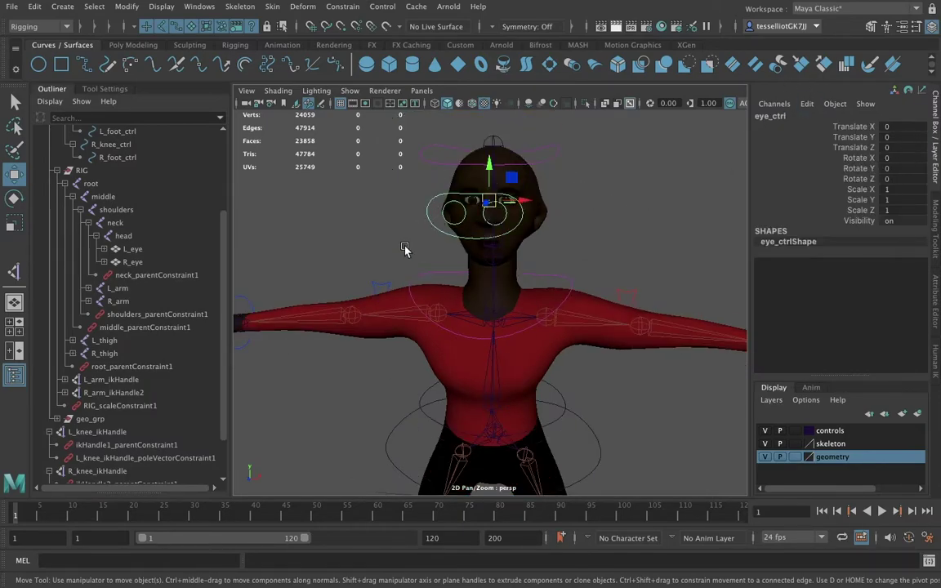
Expand the control hierarchy down to eye_ctrl and check its L_eye_ctrl and R_eye_ctrl children, leaving eye_ctrl selected
scroll(106, 372, down, 2)
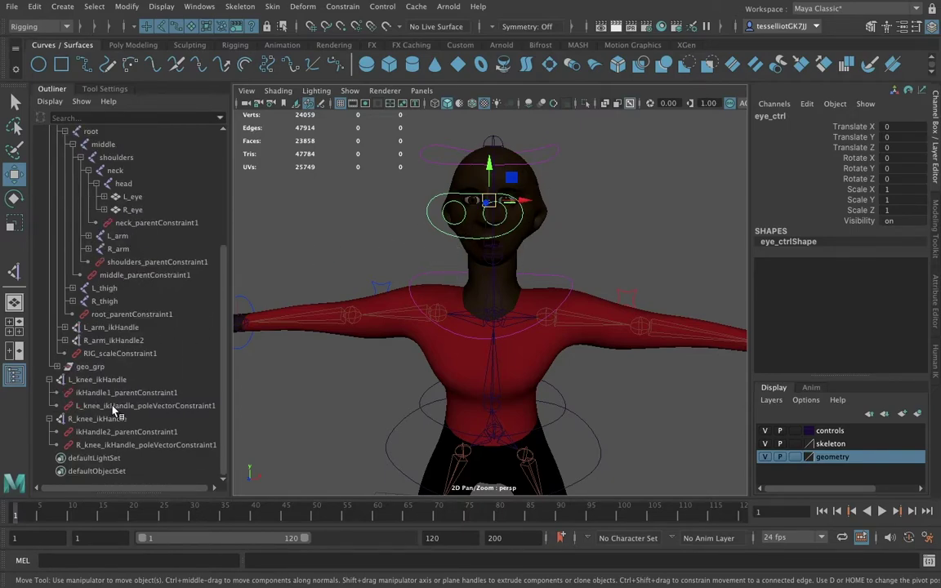
scroll(94, 324, up, 5)
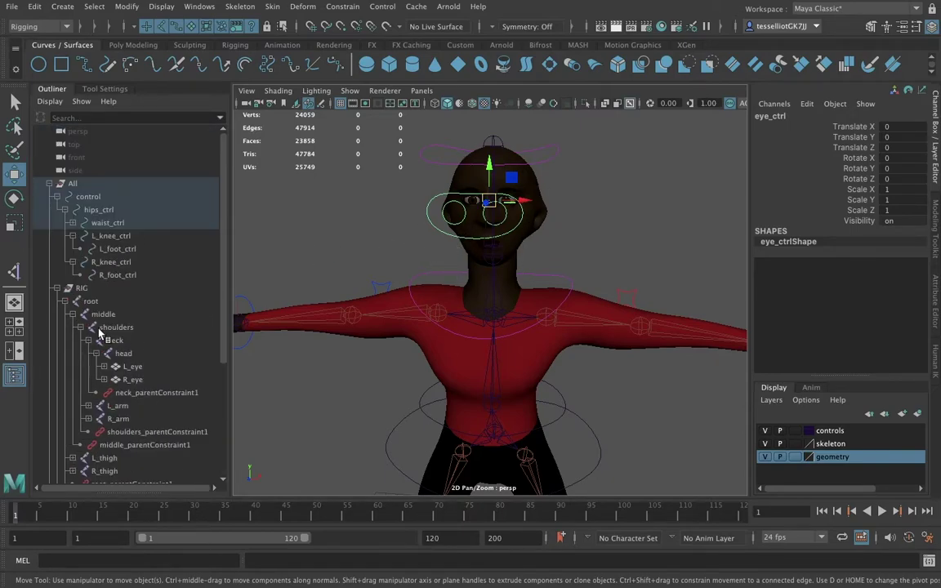
click(73, 223)
click(80, 236)
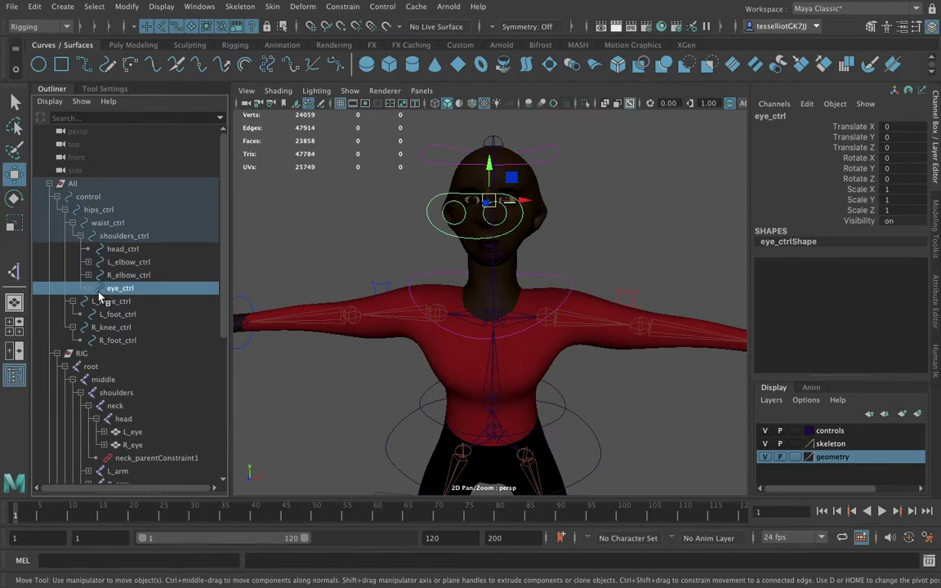
click(88, 288)
click(141, 303)
click(142, 315)
click(141, 302)
click(133, 315)
click(118, 288)
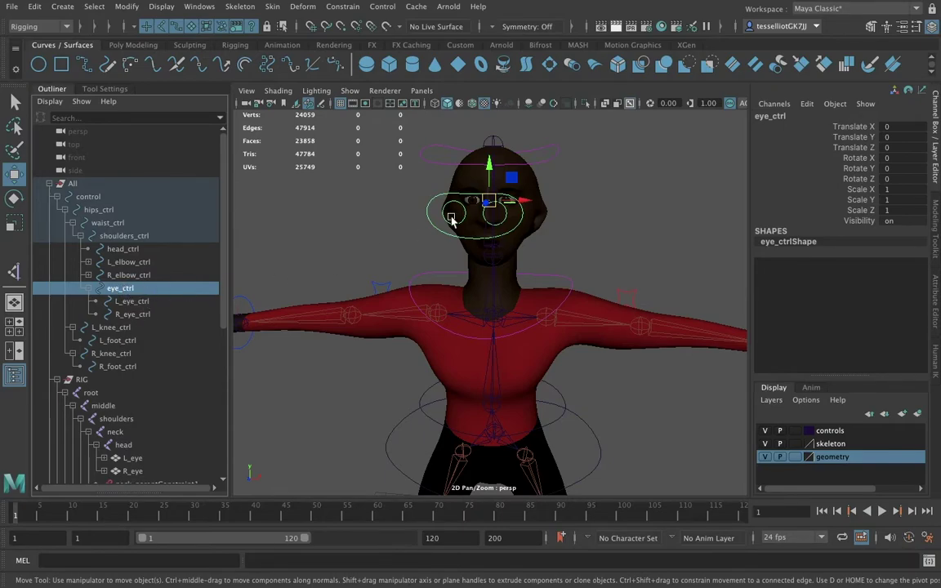
Move eye_ctrl around in front of the face to test whether both eyes follow it
drag(488, 203, 505, 223)
scroll(499, 230, up, 6)
alt+middle_drag(589, 176, 554, 288)
alt+drag(526, 287, 515, 286)
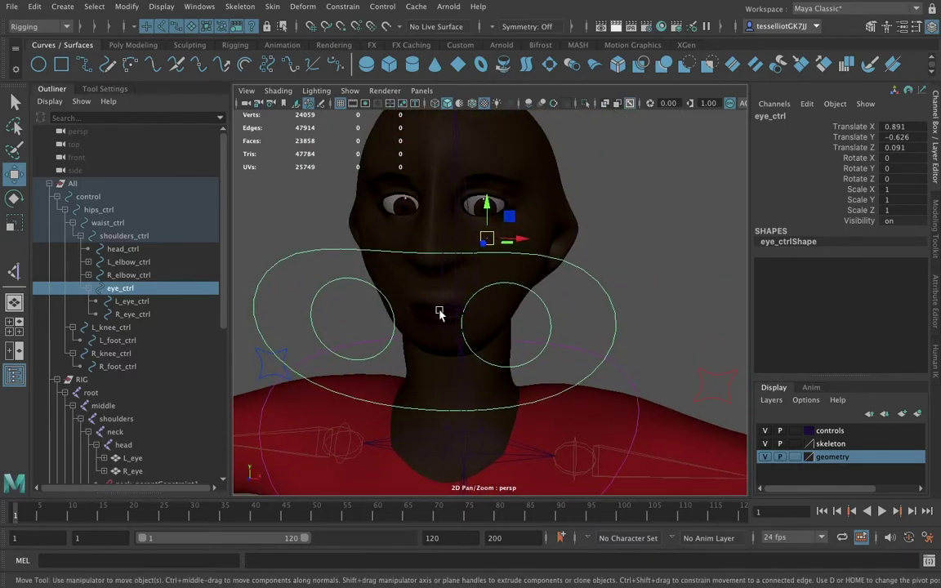
drag(489, 238, 496, 262)
Select L_eye_ctrl and R_eye_ctrl one after the other to check them as individual controls
click(619, 283)
click(499, 360)
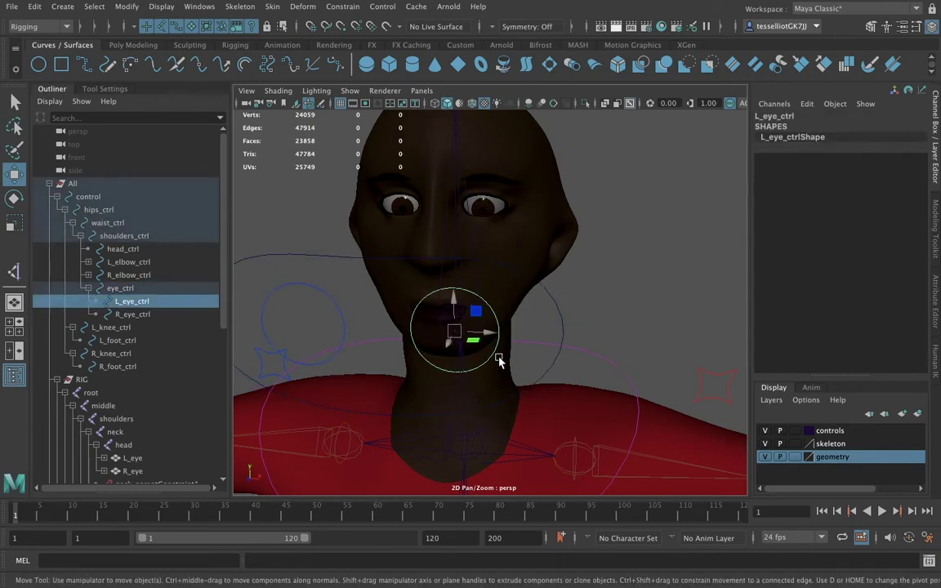
click(337, 321)
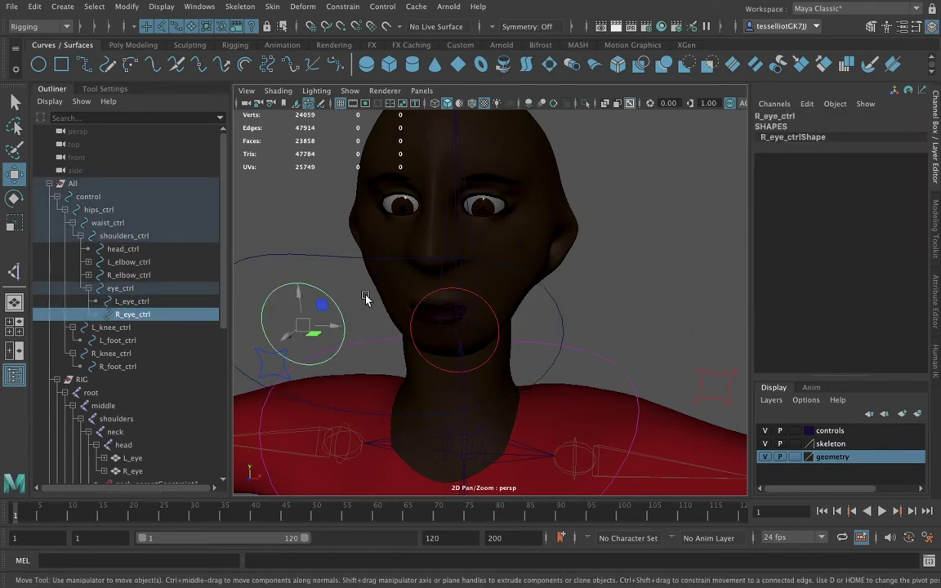
click(363, 264)
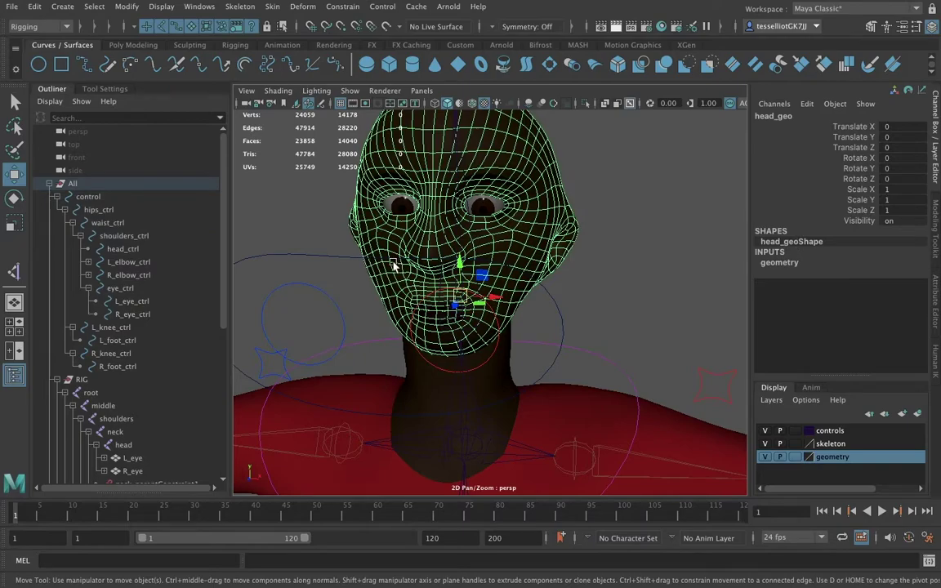
click(322, 301)
Reset eye_ctrl's Translate X, Y and Z to 0 and clear the selection
click(348, 258)
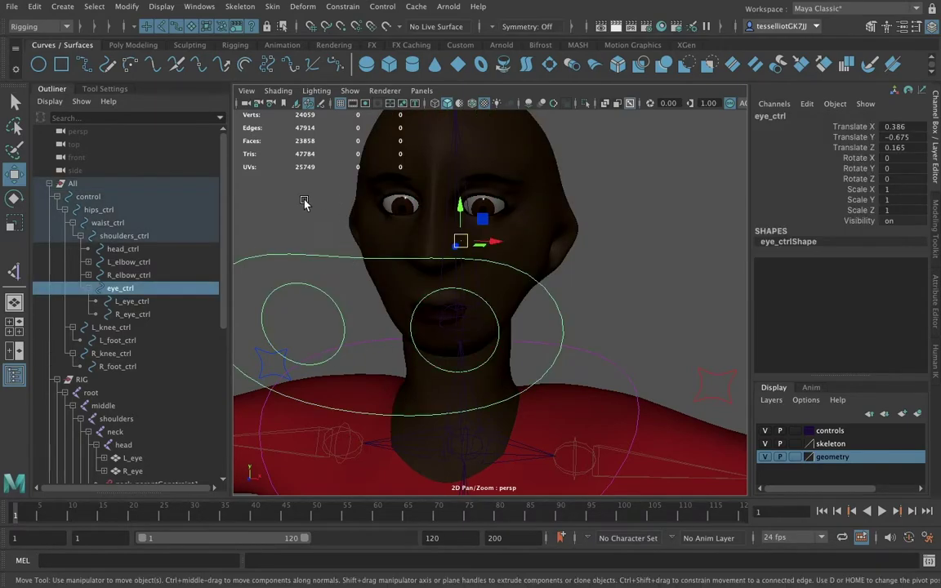
drag(894, 128, 895, 148)
text(0)
key(Return)
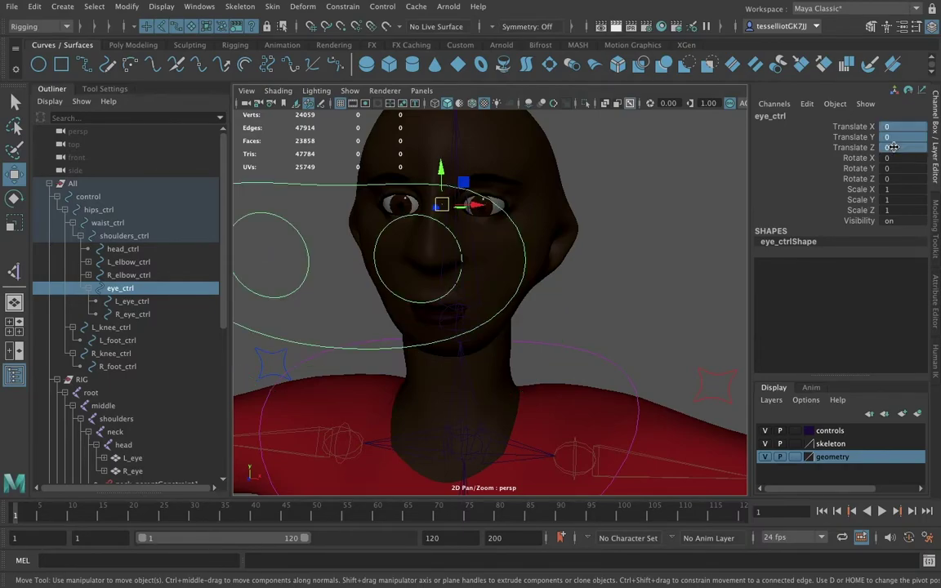
scroll(580, 267, down, 5)
click(621, 317)
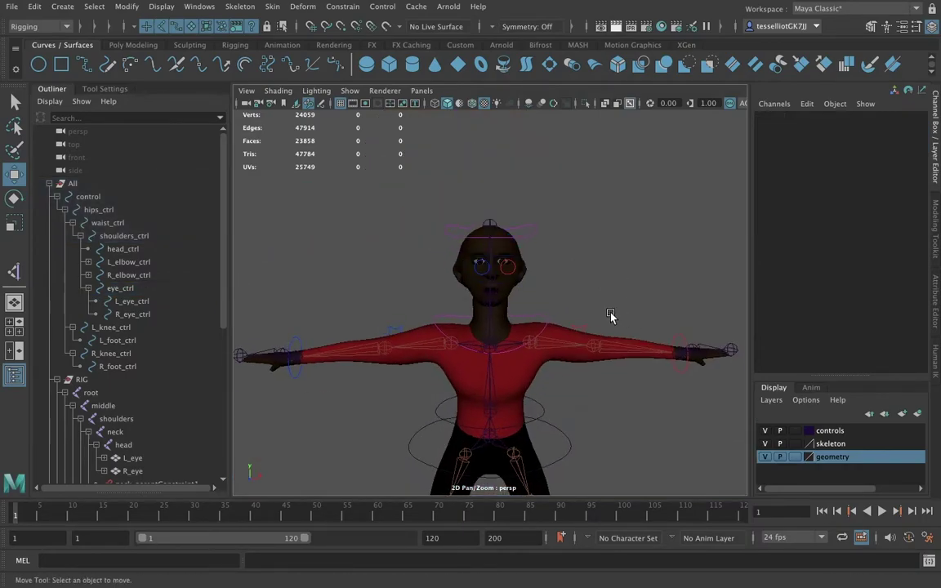
Tidy the hierarchy by collapsing control, RIG and both knee IK handles and expanding geo_grp
alt+drag(599, 256, 651, 305)
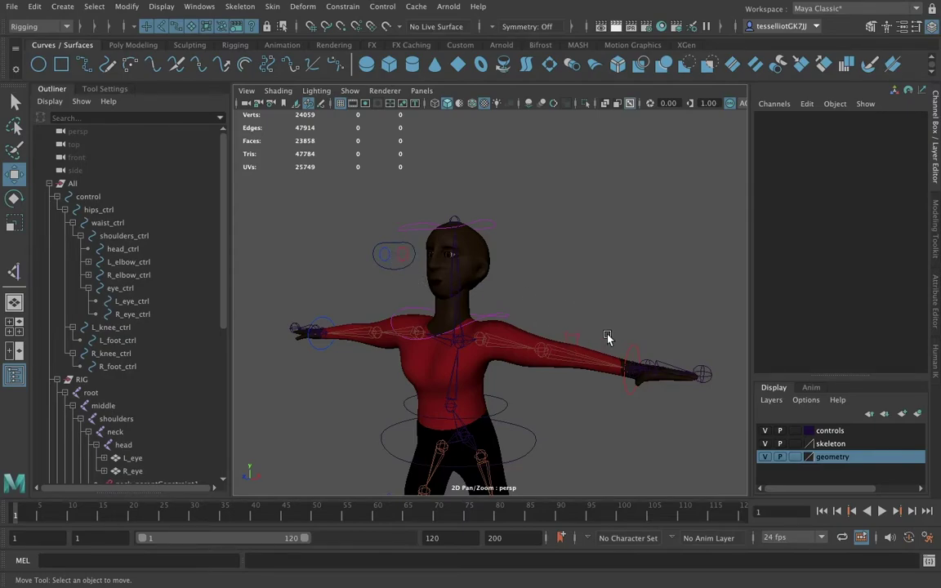
alt+drag(624, 420, 611, 291)
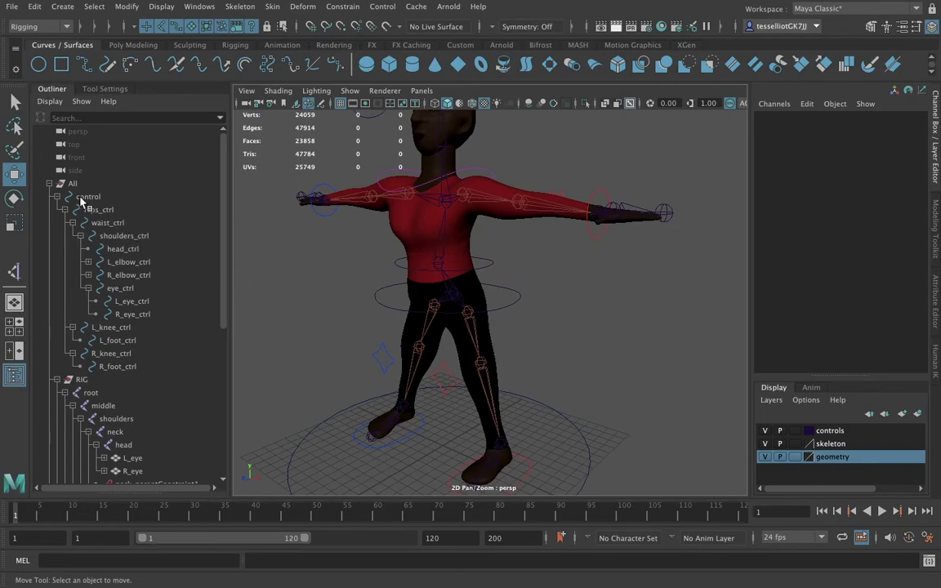
click(57, 197)
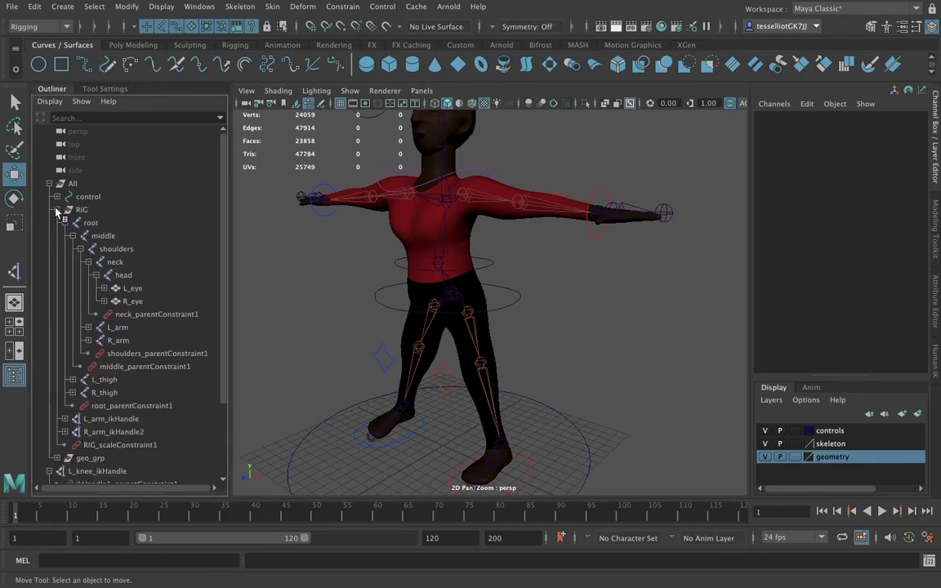
click(58, 210)
click(74, 198)
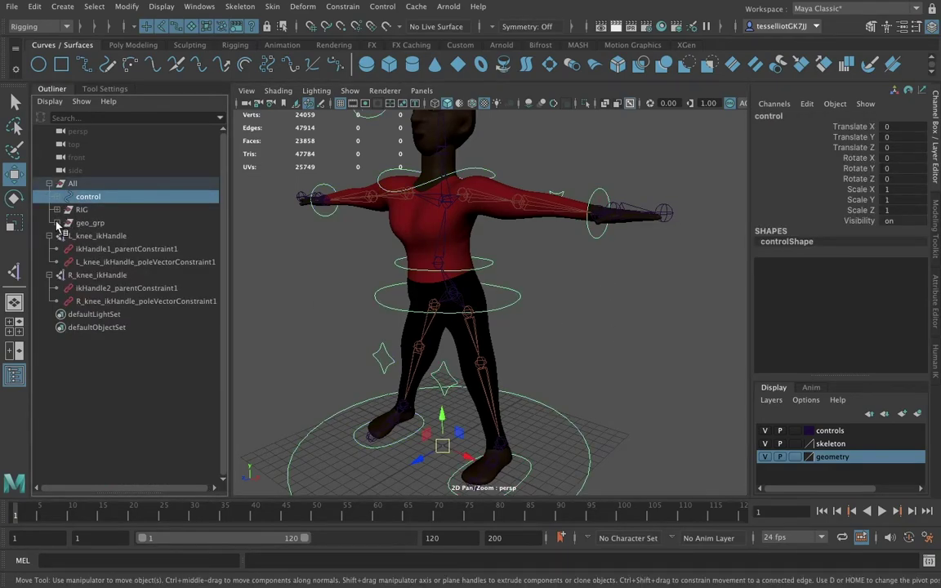
click(57, 223)
click(90, 262)
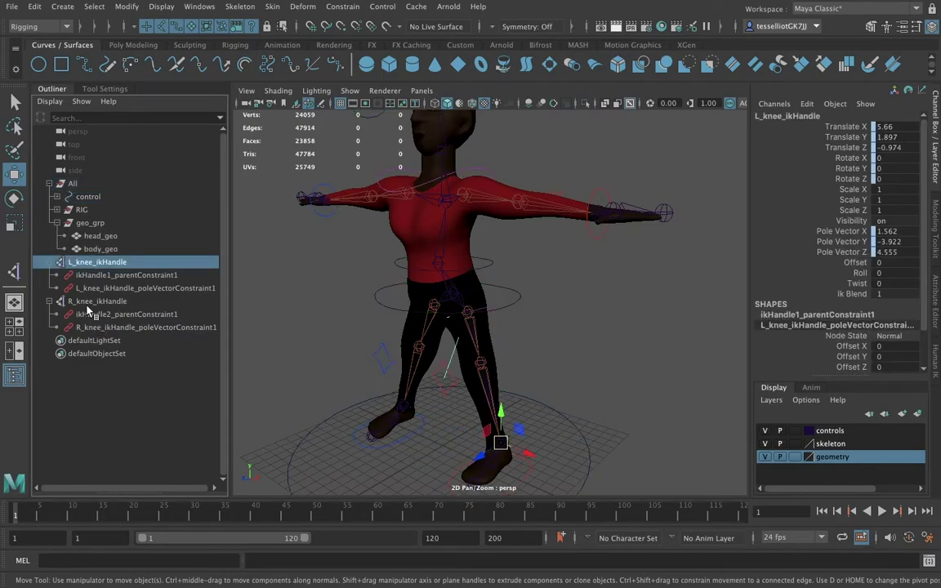
shift+click(91, 301)
click(50, 263)
click(50, 275)
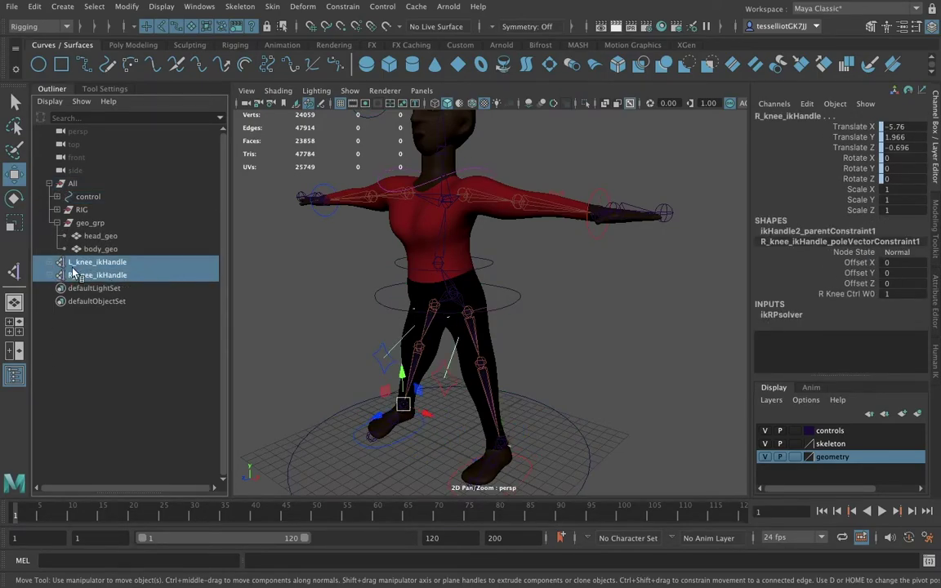
Expand RIG with its root chain collapsed, and rename R_arm_ikHandle2 to R_arm_ikHandle
click(56, 210)
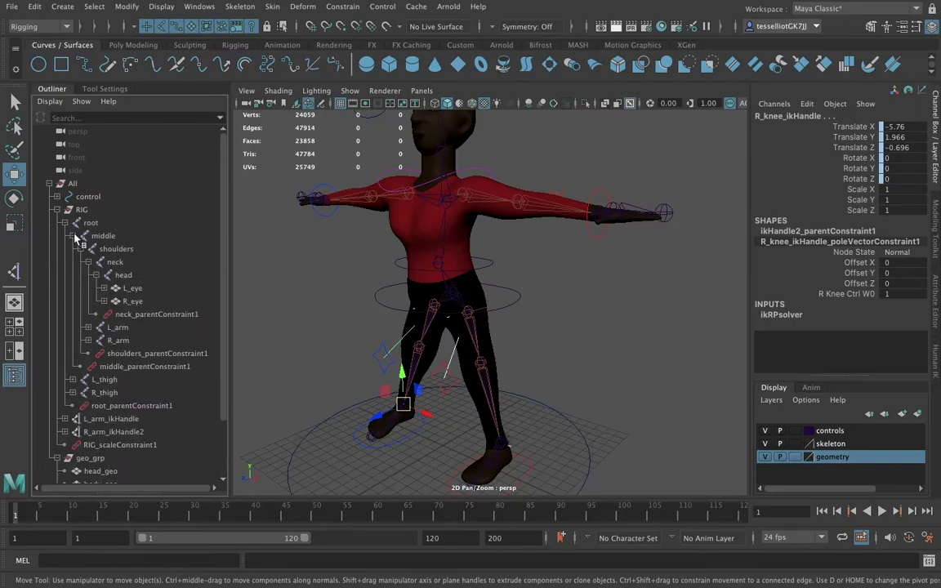
click(72, 223)
click(87, 223)
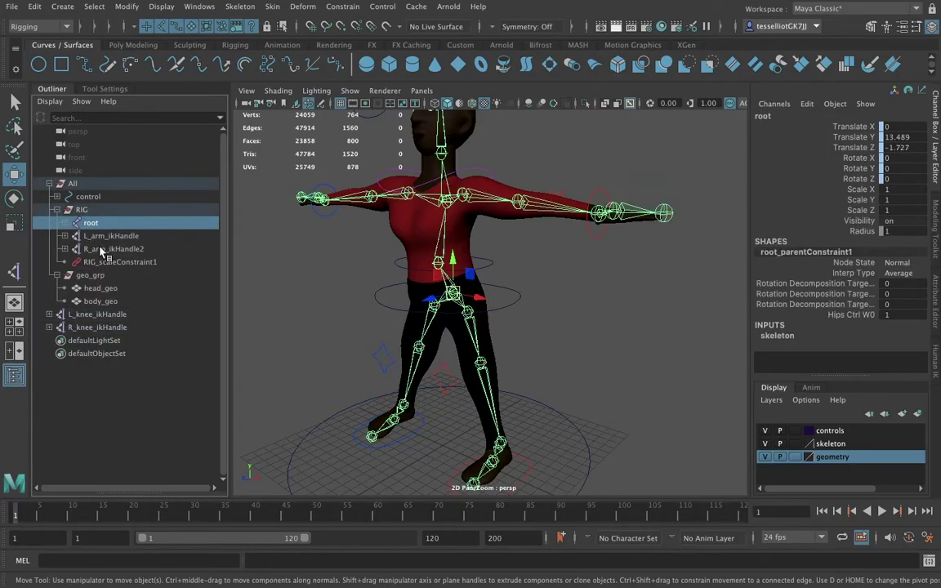
click(99, 237)
click(102, 250)
click(123, 236)
click(131, 249)
double_click(148, 249)
key(BackSpace)
key(Return)
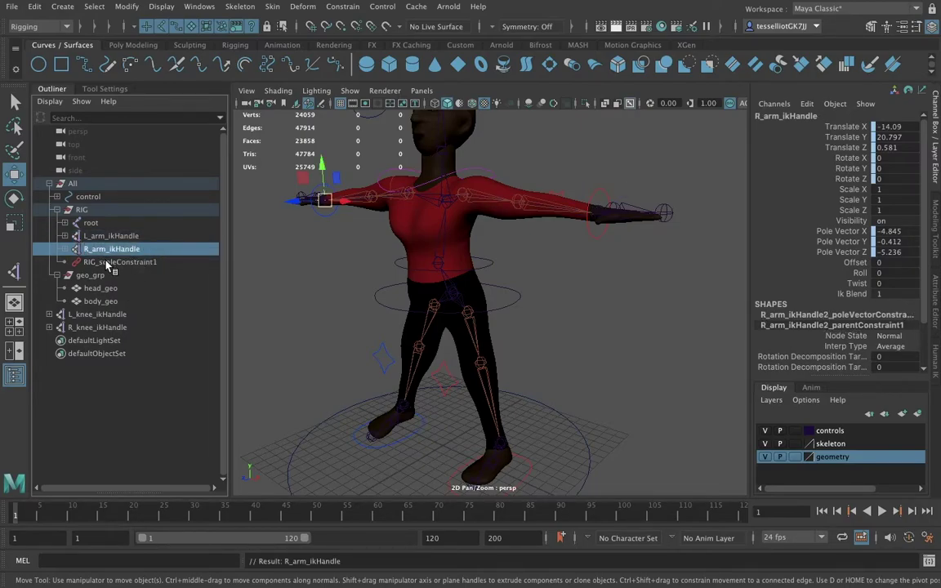
Delete RIG_scaleConstraint1 and parent L_knee_ikHandle and R_knee_ikHandle under the RIG group
click(106, 262)
key(Delete)
click(105, 302)
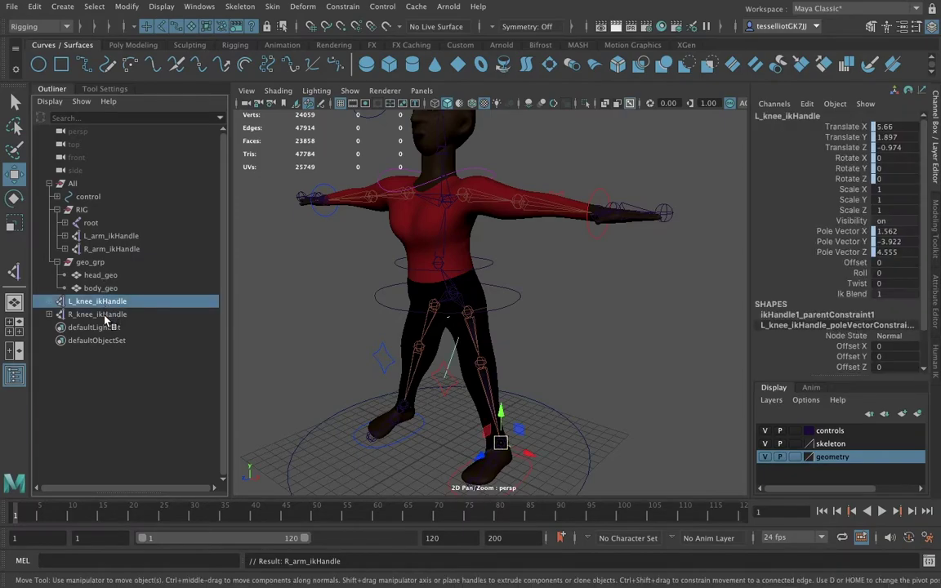
shift+click(98, 314)
drag(102, 311, 112, 211)
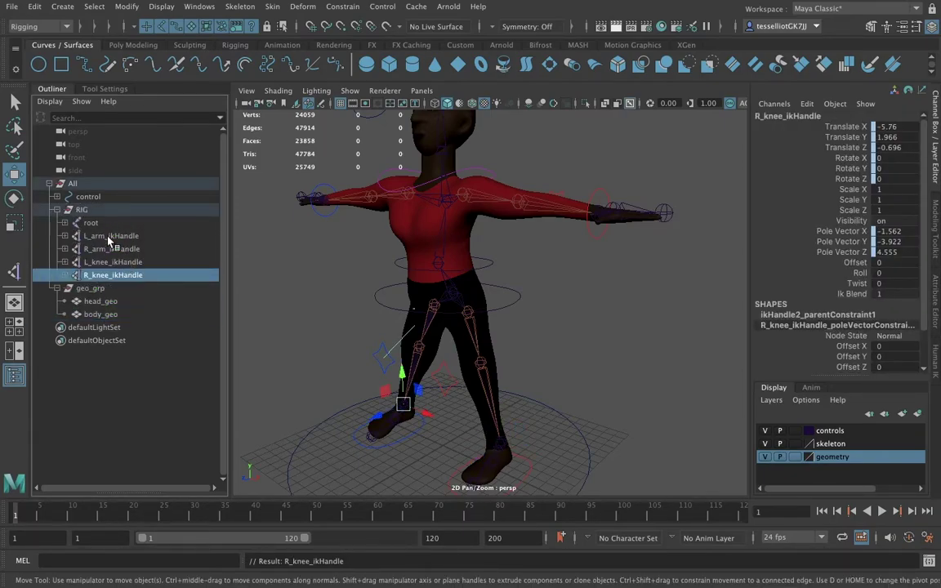
Check the IK handles inside RIG and inspect L_arm_ikHandle's pole vector and parent constraints
click(108, 237)
click(116, 249)
click(115, 262)
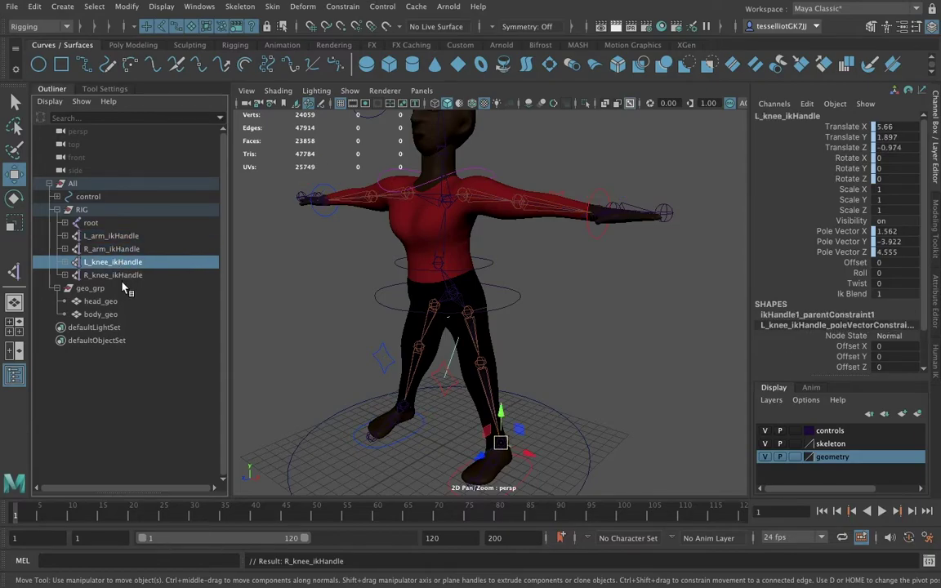
click(115, 275)
click(65, 235)
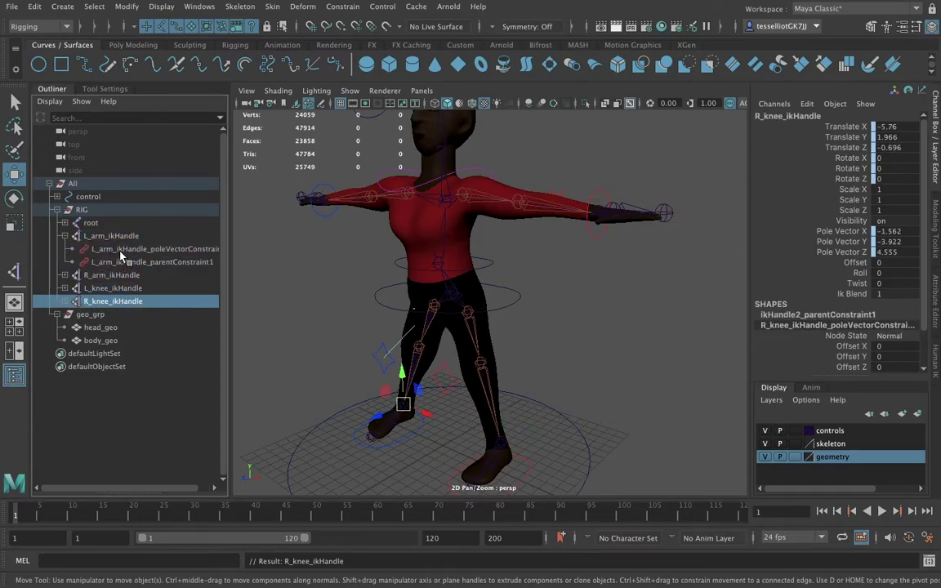
click(122, 249)
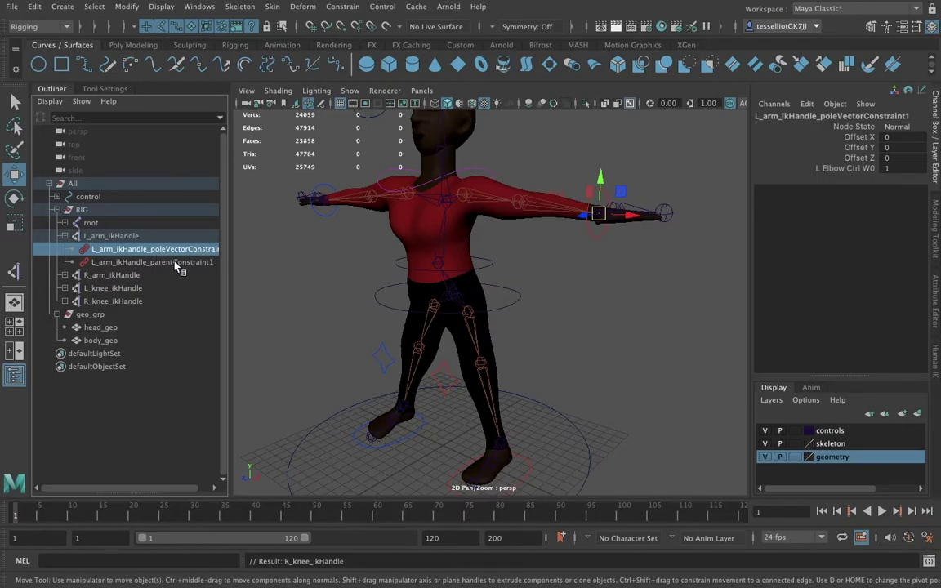
click(173, 262)
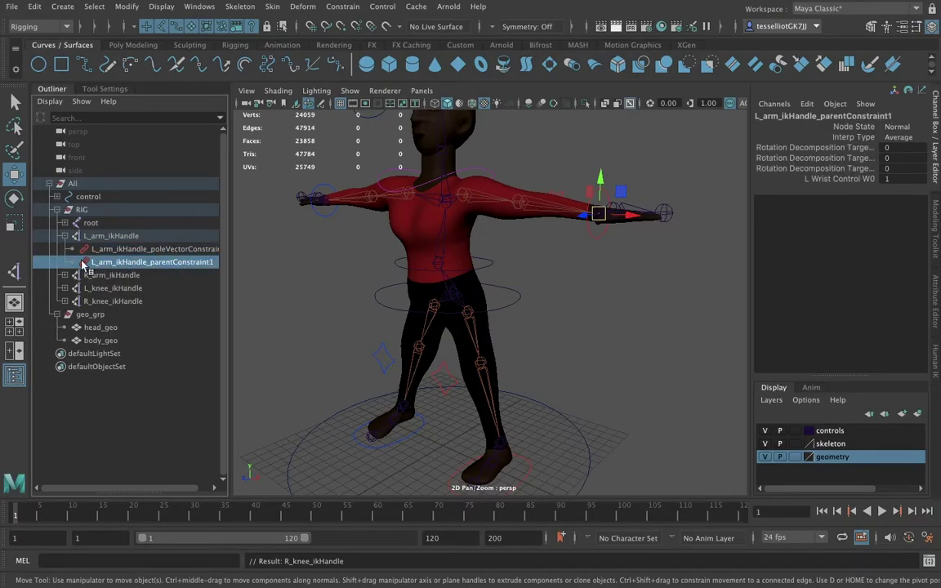
click(65, 237)
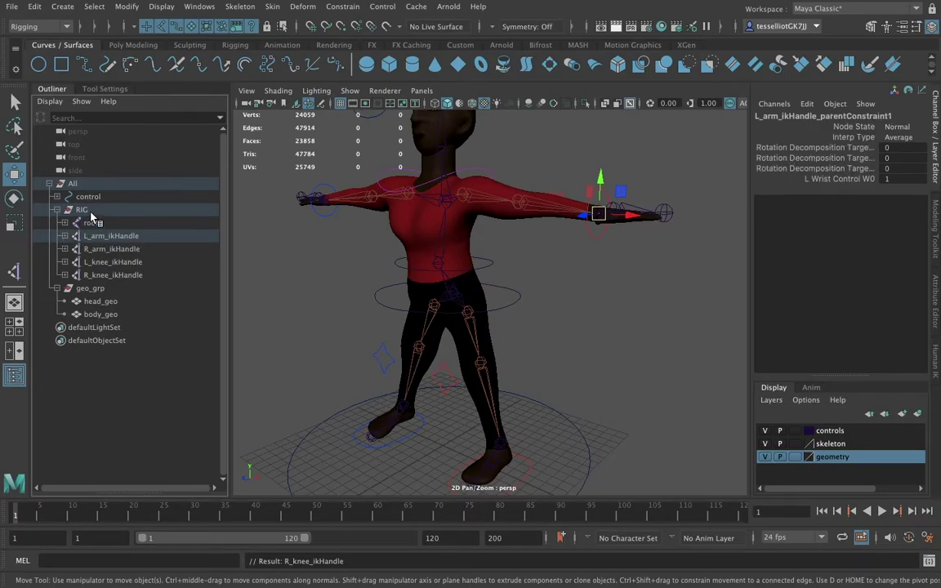
Test the whole rig by moving the master control, undo the move, and clear the selection
click(95, 210)
click(90, 198)
scroll(467, 362, down, 3)
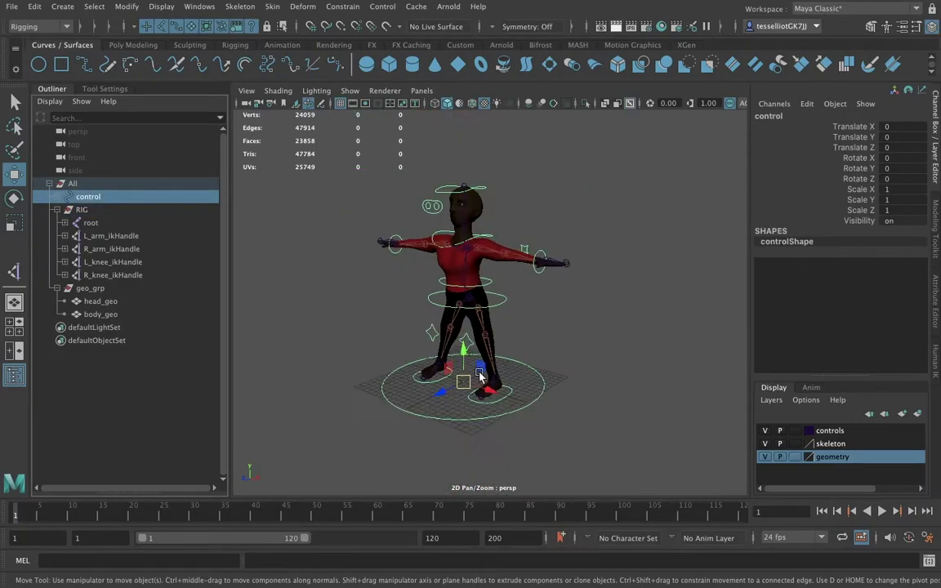
click(584, 429)
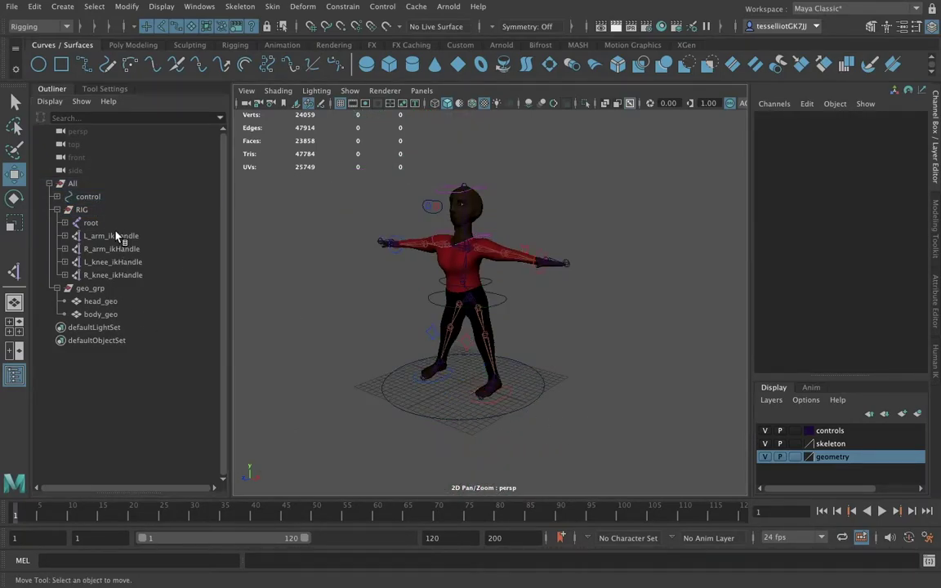
click(89, 197)
drag(463, 383, 448, 320)
key(ctrl+z)
click(320, 317)
click(100, 301)
ctrl+click(111, 315)
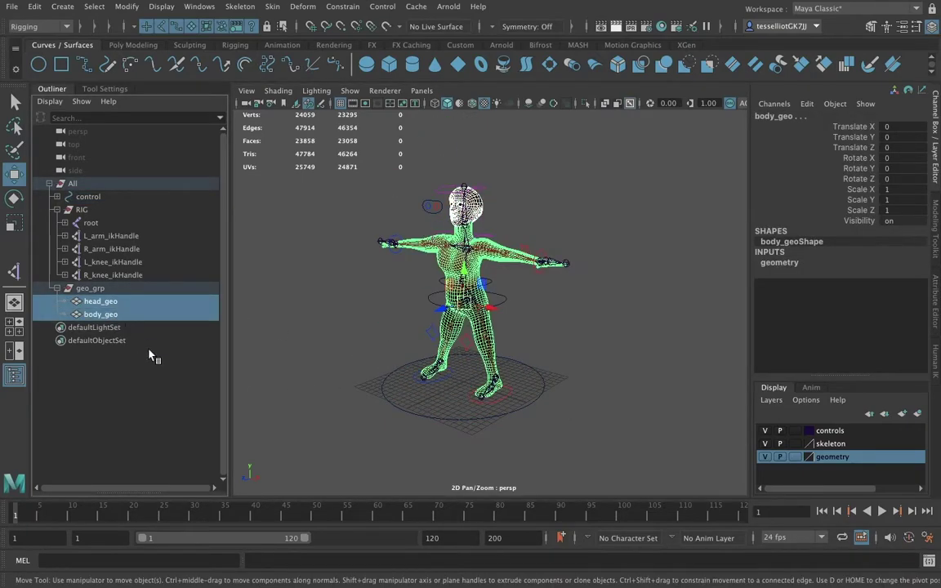
ctrl+click(94, 224)
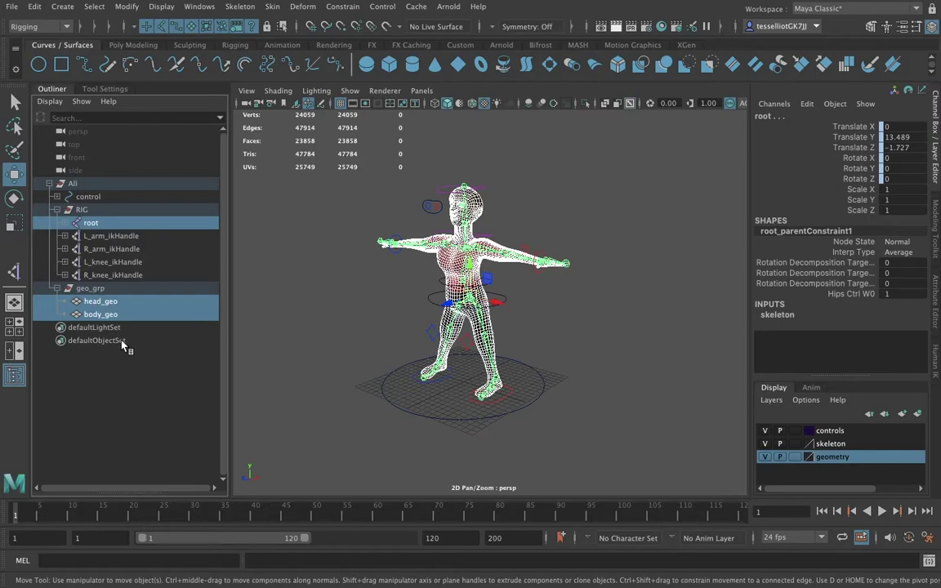
click(153, 348)
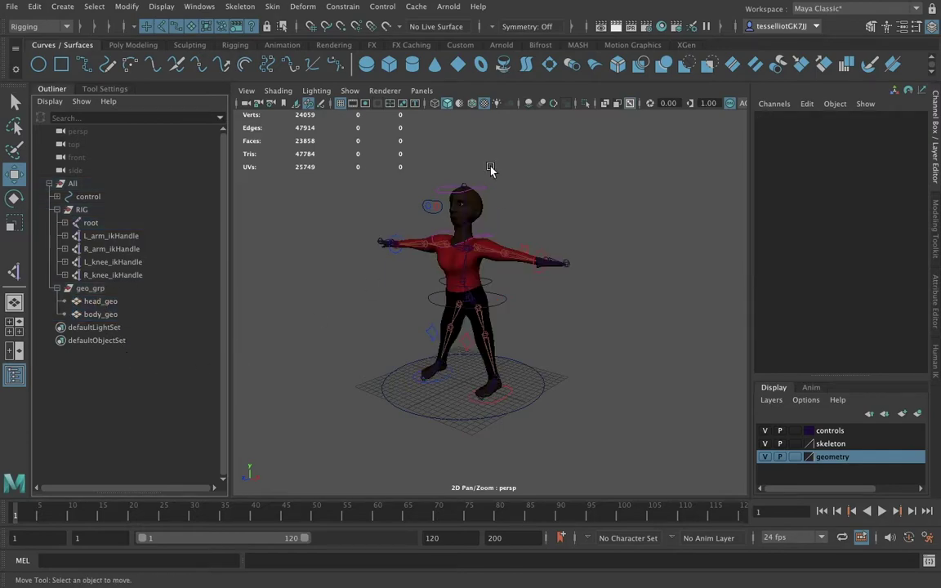
Bind body_geo and head_geo to the root joint with Bind Skin, and clear the selection
click(99, 315)
ctrl+click(100, 302)
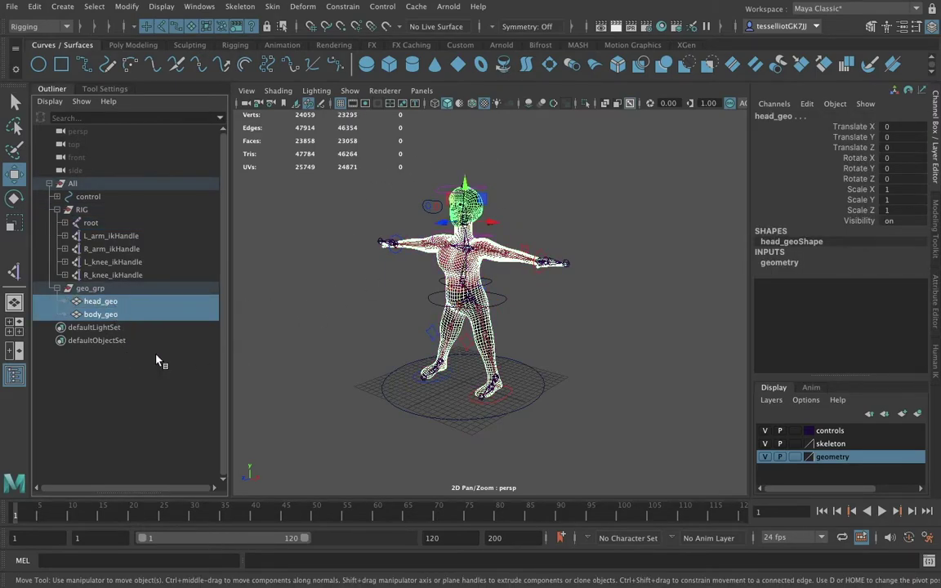
ctrl+click(91, 223)
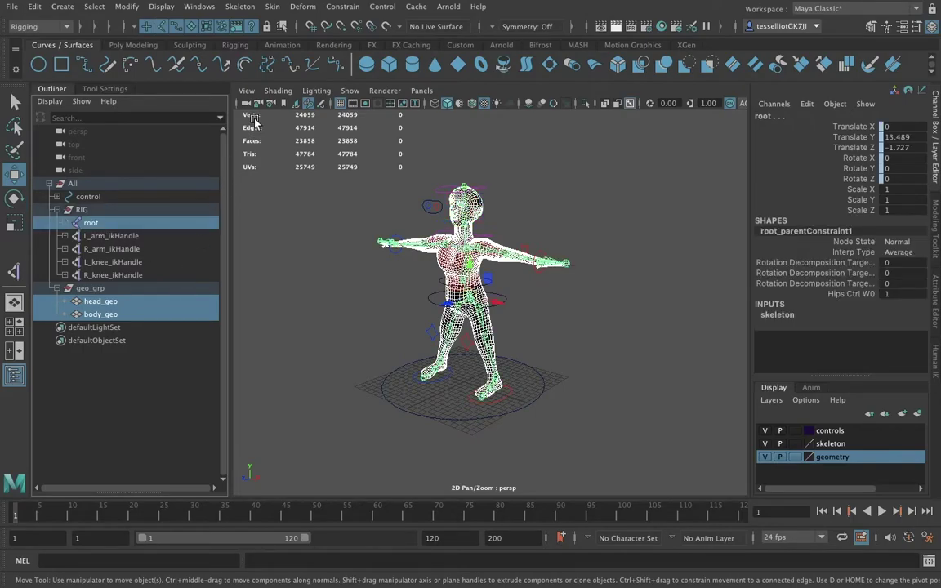
click(273, 7)
click(383, 39)
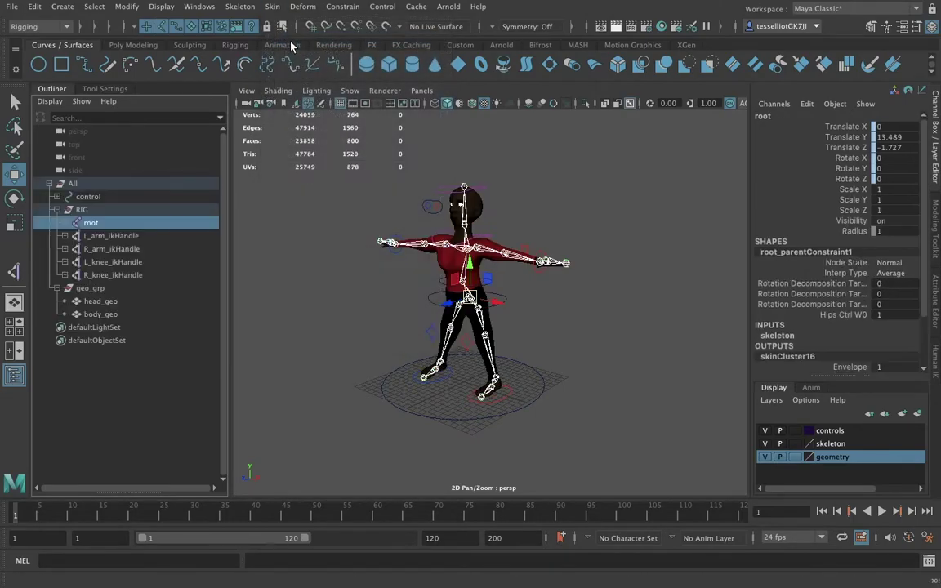
click(334, 406)
alt+drag(334, 406, 374, 403)
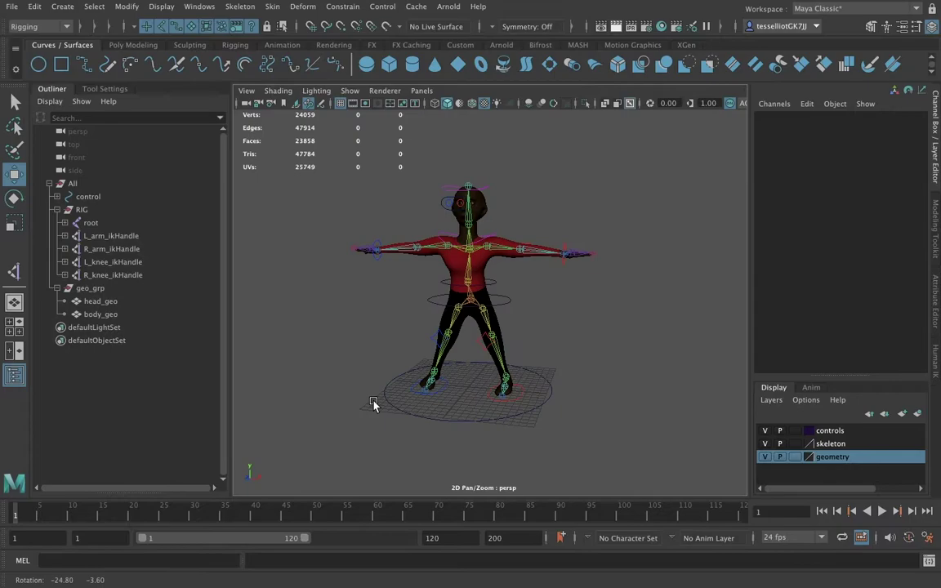
Test the bound character by moving and uniformly scaling the master control, undo both changes, and clear the selection
click(82, 197)
middle_drag(425, 343, 510, 402)
key(r)
middle_drag(486, 302, 683, 351)
key(ctrl+z)
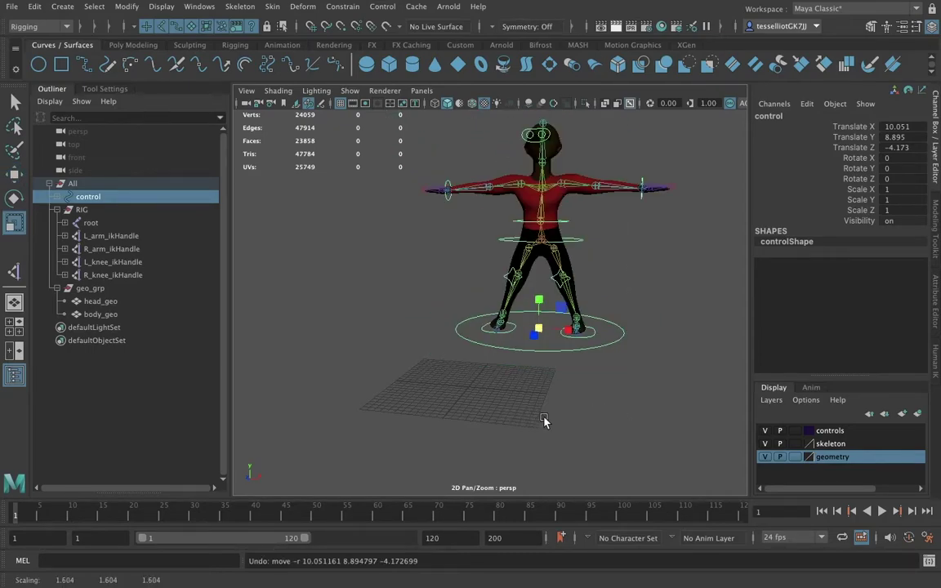
key(ctrl+z)
click(362, 407)
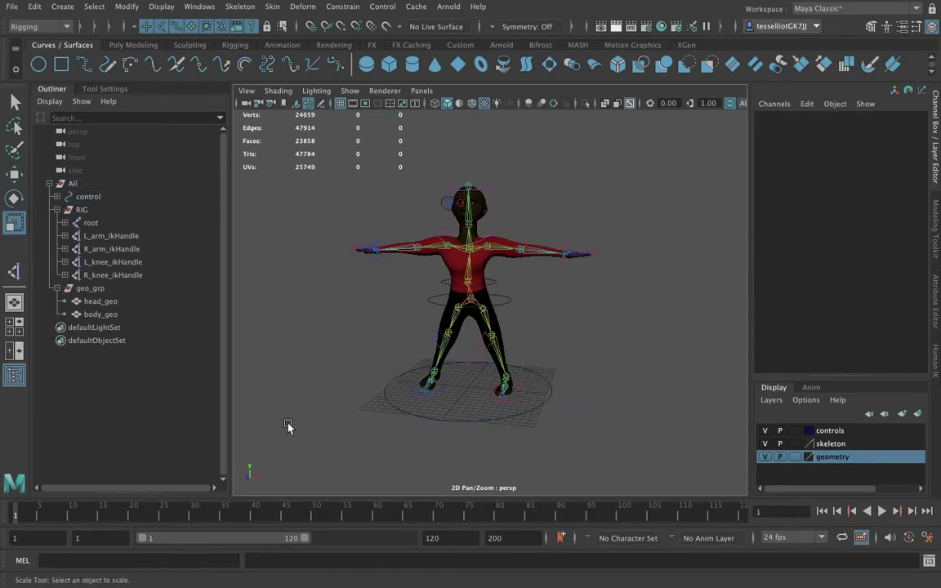
Scale-constrain the RIG group to the master control, and clear the selection
click(87, 196)
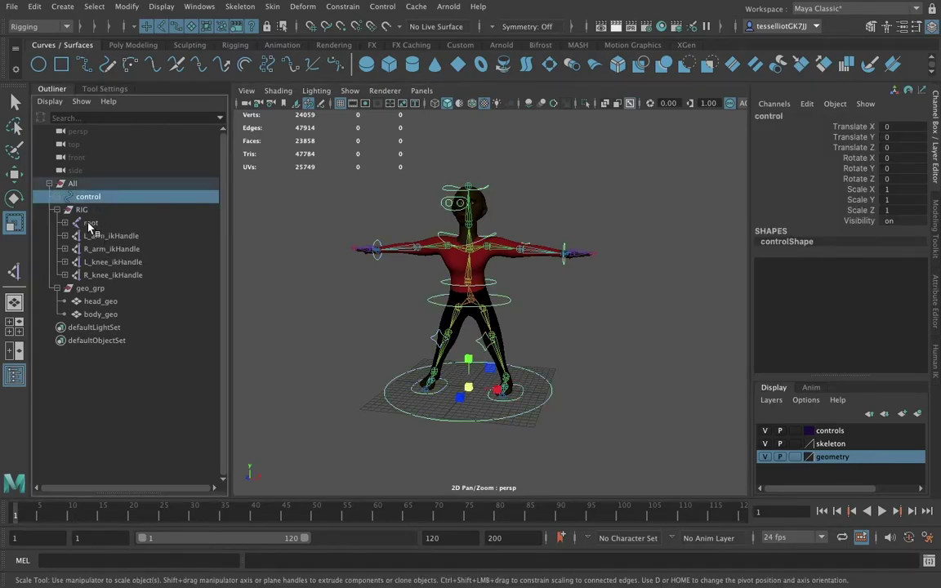
ctrl+click(82, 210)
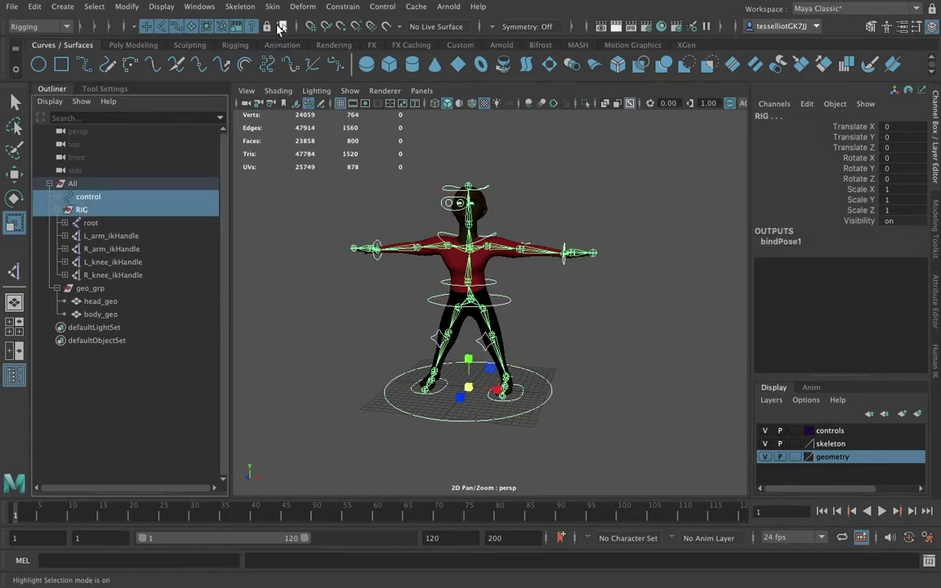
click(342, 6)
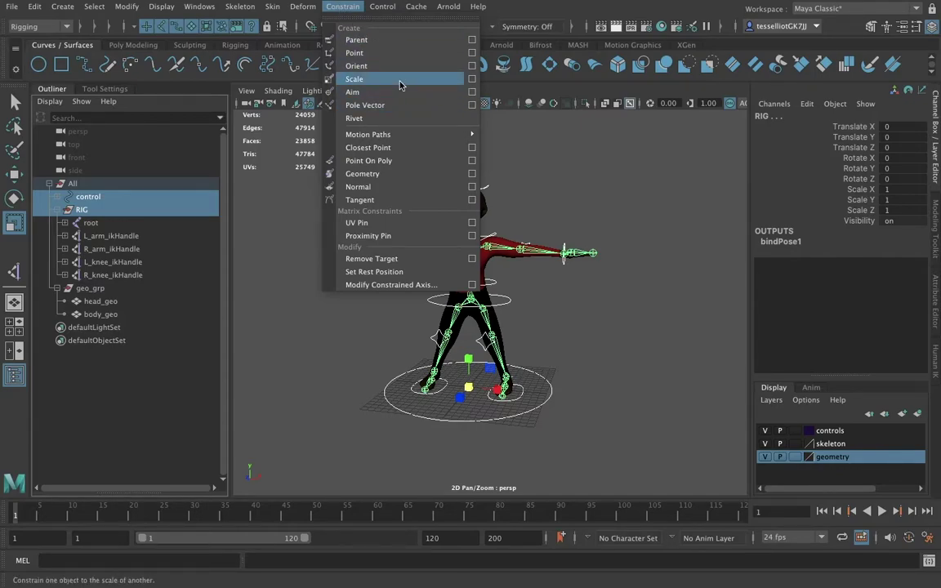
click(358, 79)
click(261, 336)
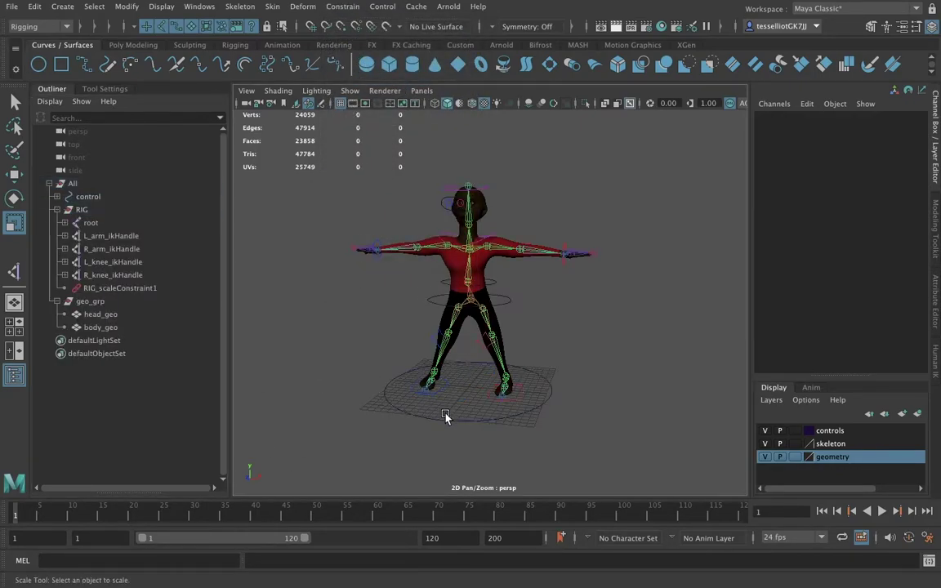
Test the scale constraint by uniformly scaling the master control up and down, leaving it at about 1.67, and deselect it
click(447, 417)
drag(470, 388, 580, 399)
scroll(542, 403, down, 5)
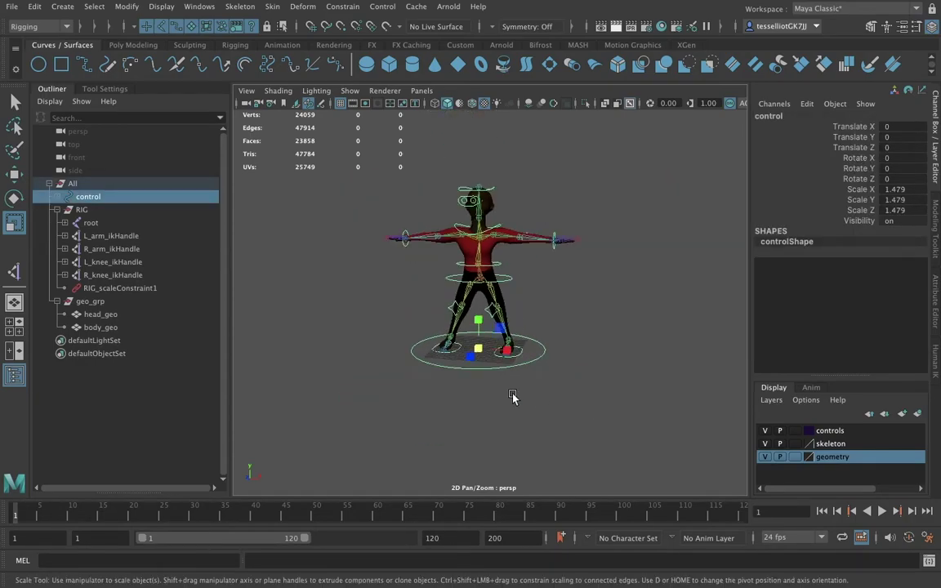
drag(480, 348, 668, 364)
scroll(431, 386, down, 8)
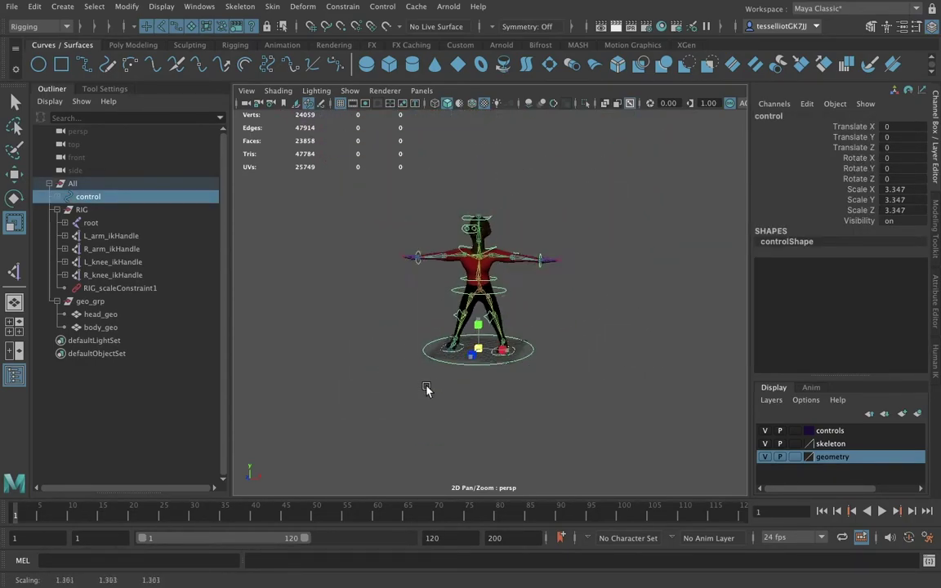
drag(330, 423, 527, 388)
click(582, 410)
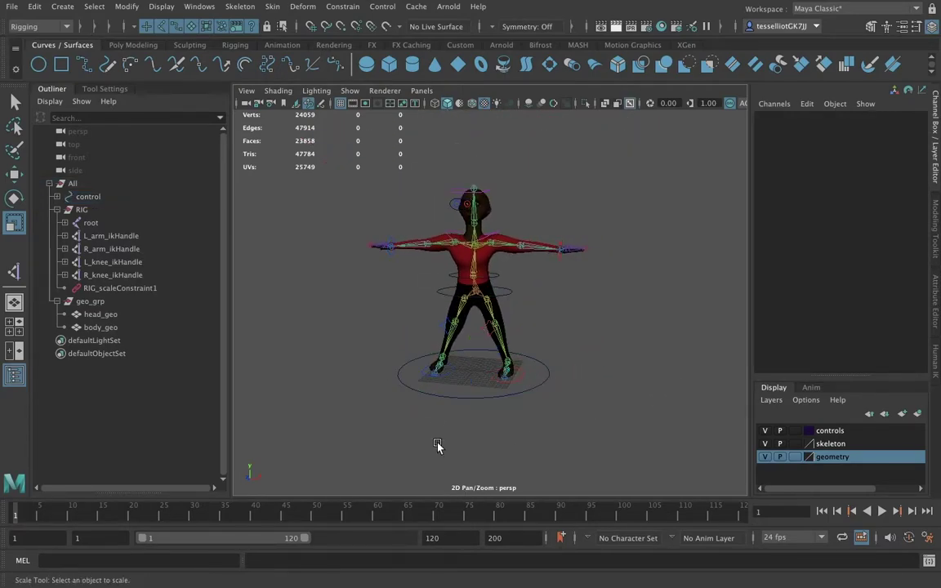
Hide the skeleton layer to view the character without joints, and show the layer again
scroll(472, 416, up, 5)
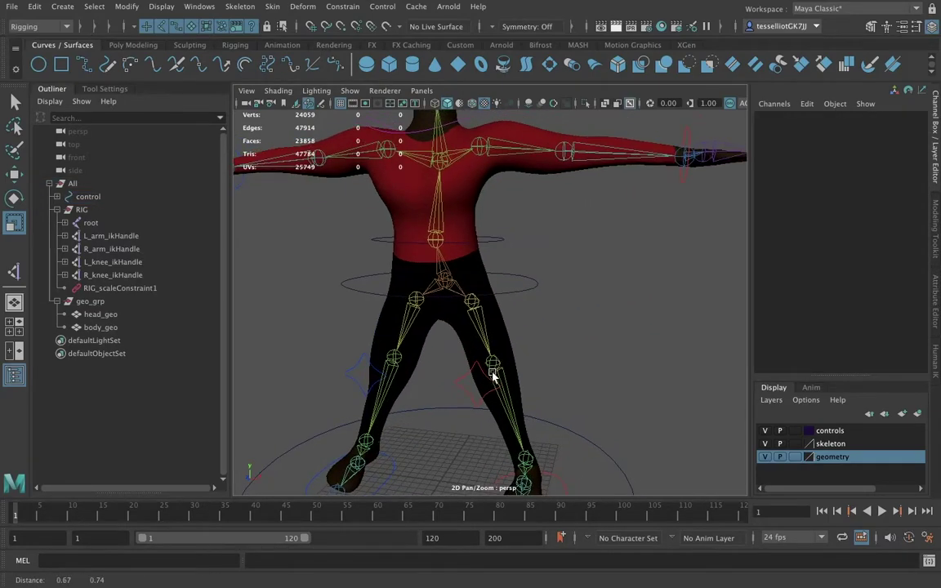
scroll(491, 378, down, 5)
alt+drag(540, 379, 508, 383)
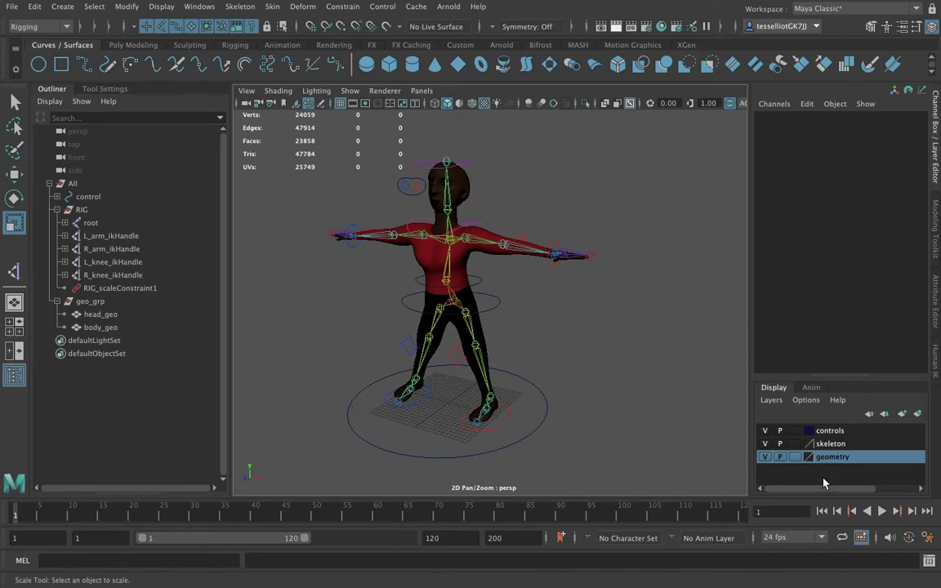
click(766, 444)
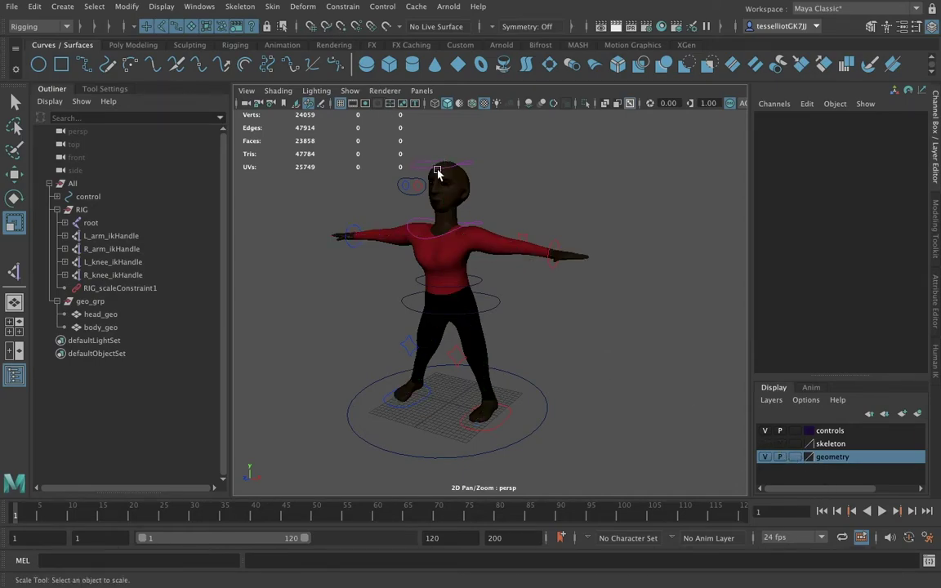
click(765, 444)
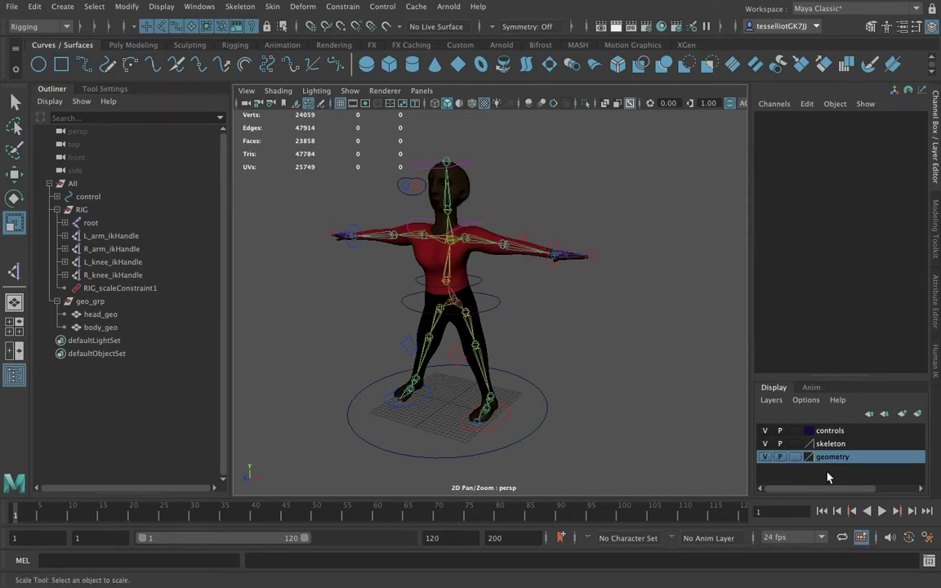
Turn off the display of joints in the perspective viewport
click(246, 92)
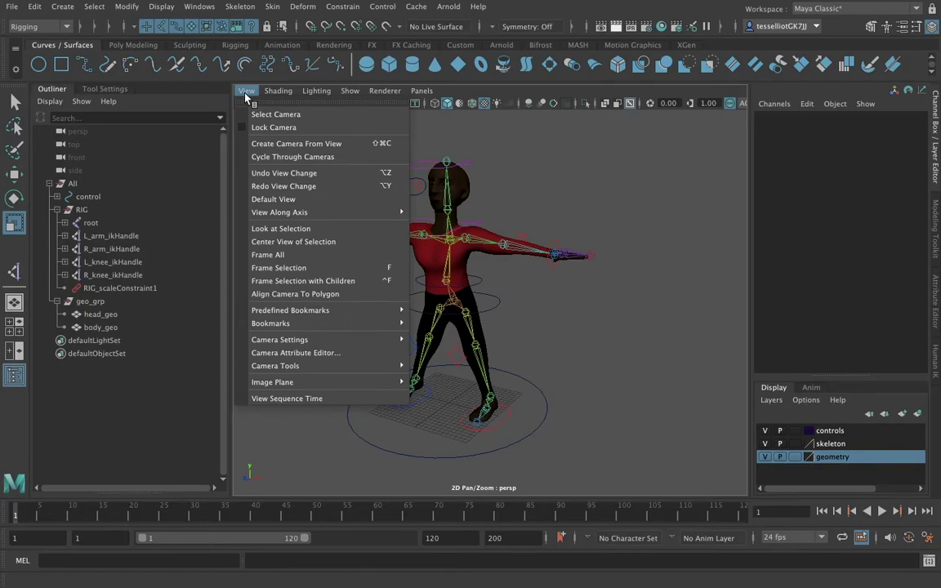
click(246, 91)
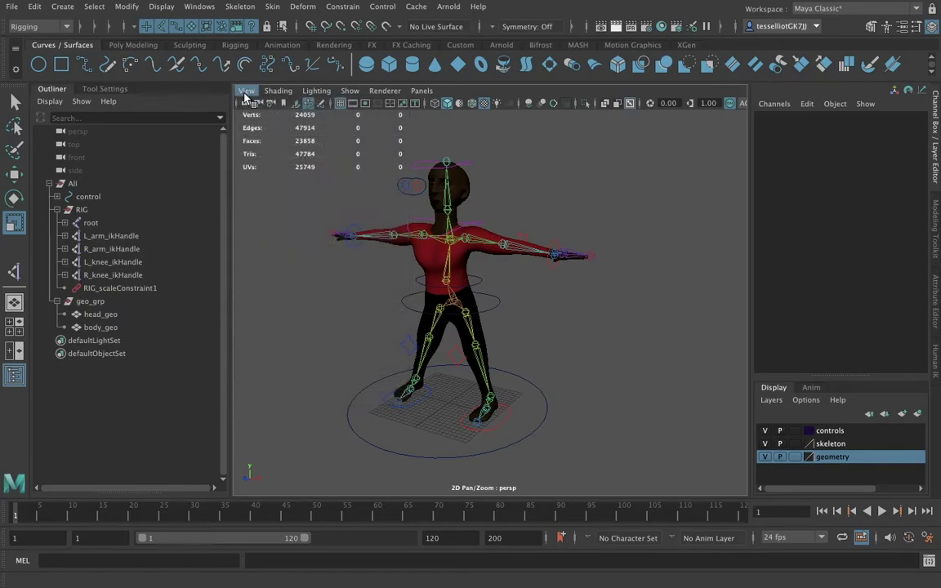
click(347, 90)
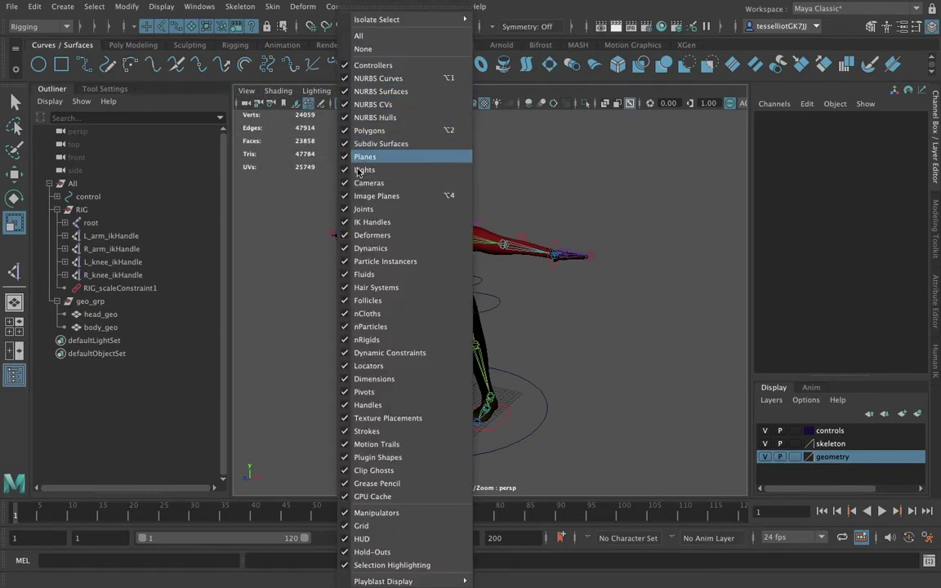
click(350, 209)
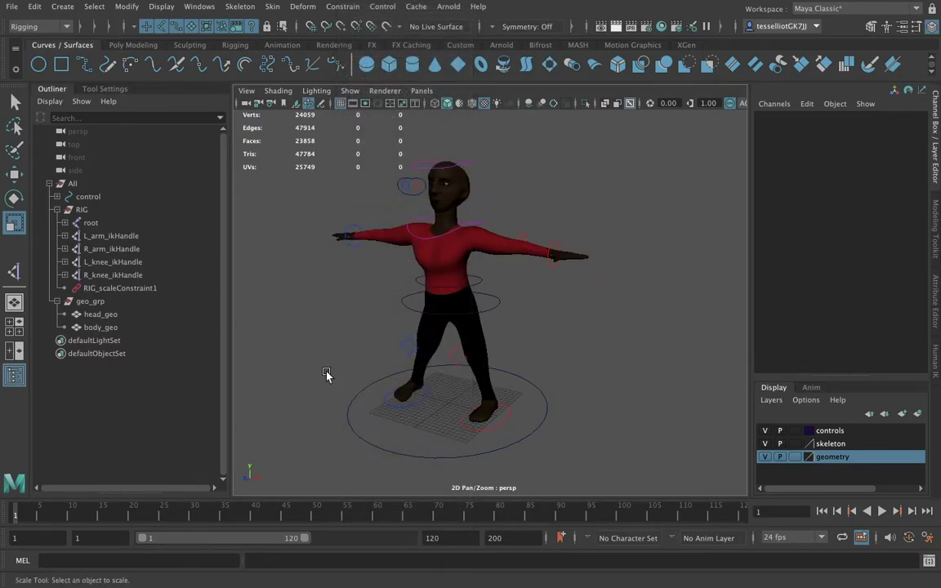
Set the geometry layer's display type to Reference, and try to select the body mesh in the viewport
click(794, 457)
click(794, 456)
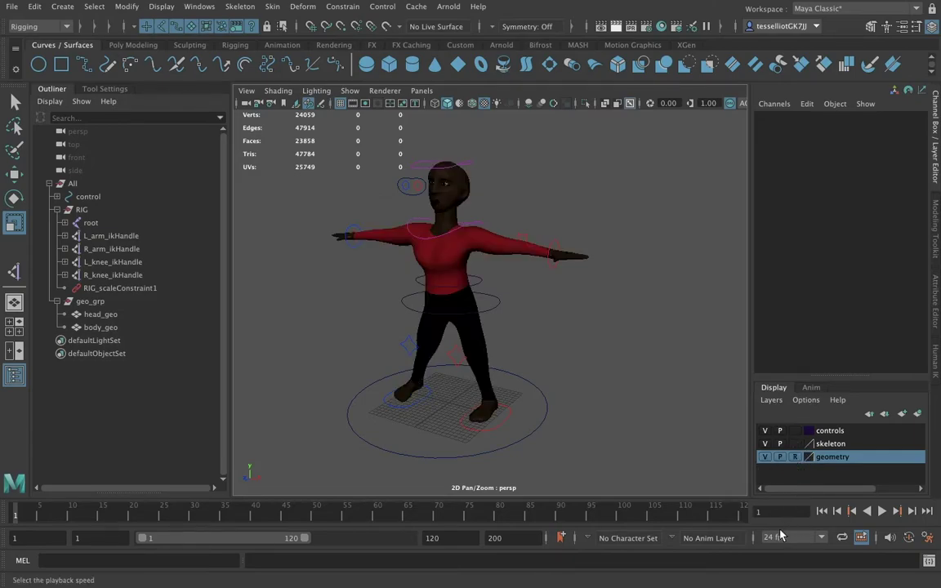
click(481, 277)
click(469, 247)
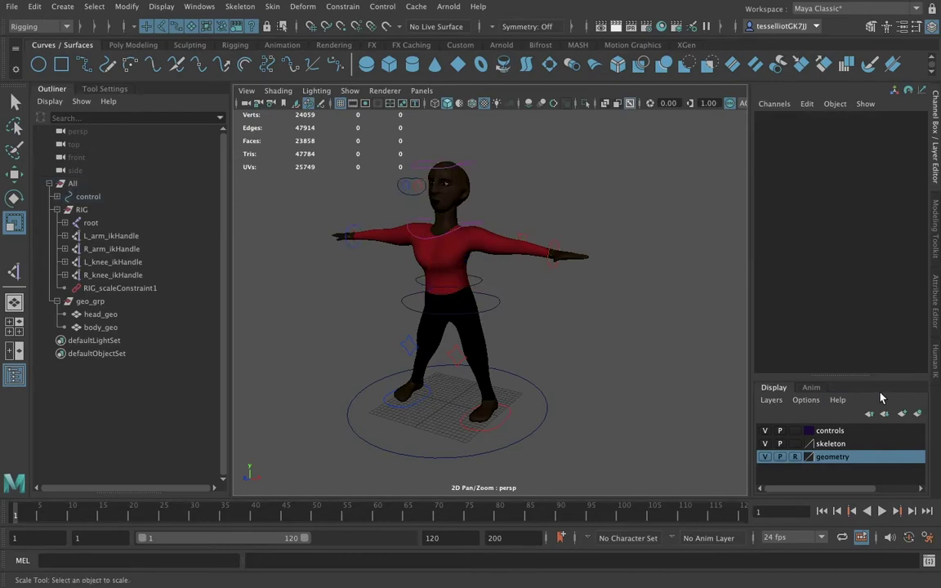
click(794, 457)
click(794, 456)
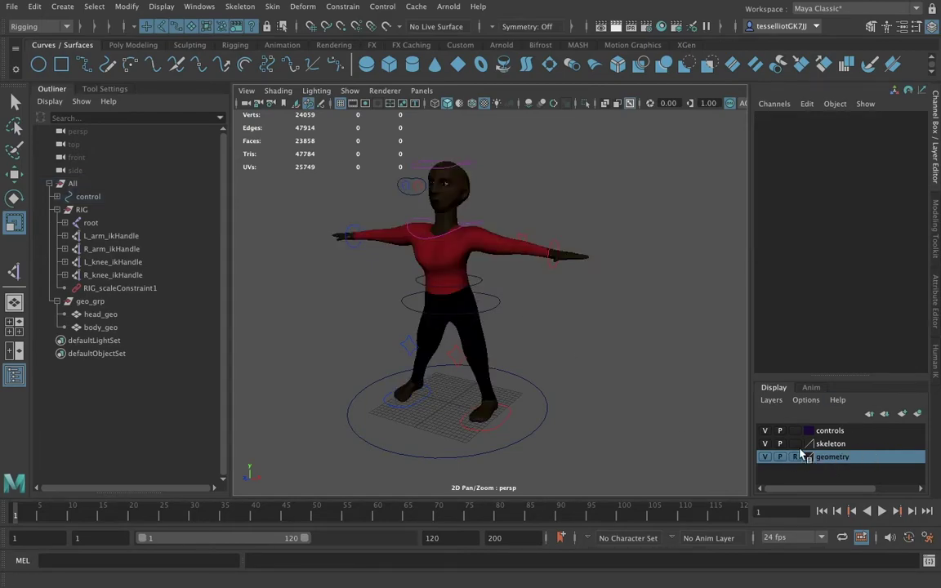
Test the whole character by moving the master control across the grid, and clear the selection
click(548, 406)
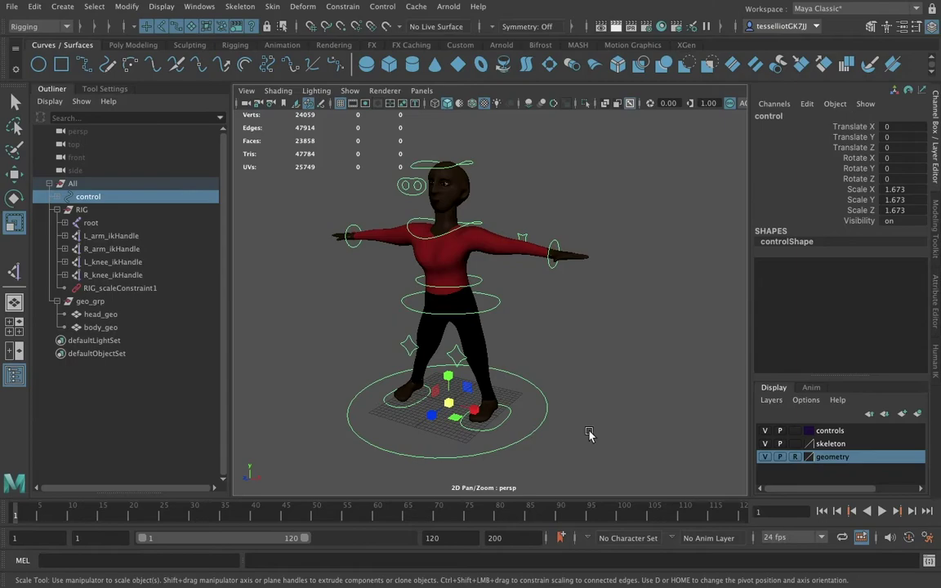
key(w)
drag(466, 414, 428, 428)
click(485, 449)
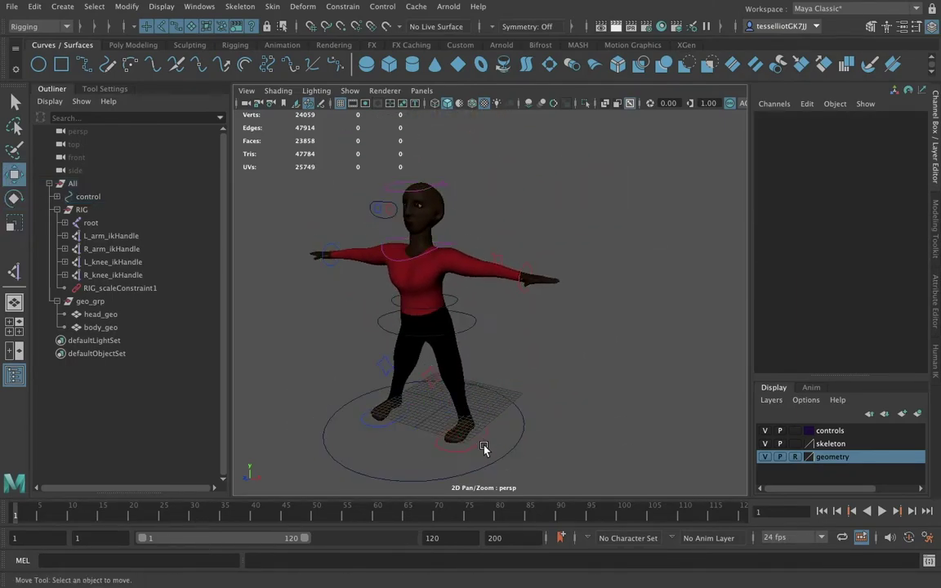
Pose the left leg by moving L_foot_ctrl up and back to about X 2.5, Y 6.0, Z -14.2
click(474, 437)
drag(473, 437, 468, 380)
drag(446, 424, 453, 418)
Move L_knee_ctrl to about -0.8 in X and 11.4 in Z in front of the bent left leg
alt+drag(488, 460, 560, 336)
click(415, 376)
mouse_move(417, 362)
mouse_down()
mouse_move(395, 357)
mouse_move(417, 363)
mouse_up()
alt+drag(393, 425, 513, 422)
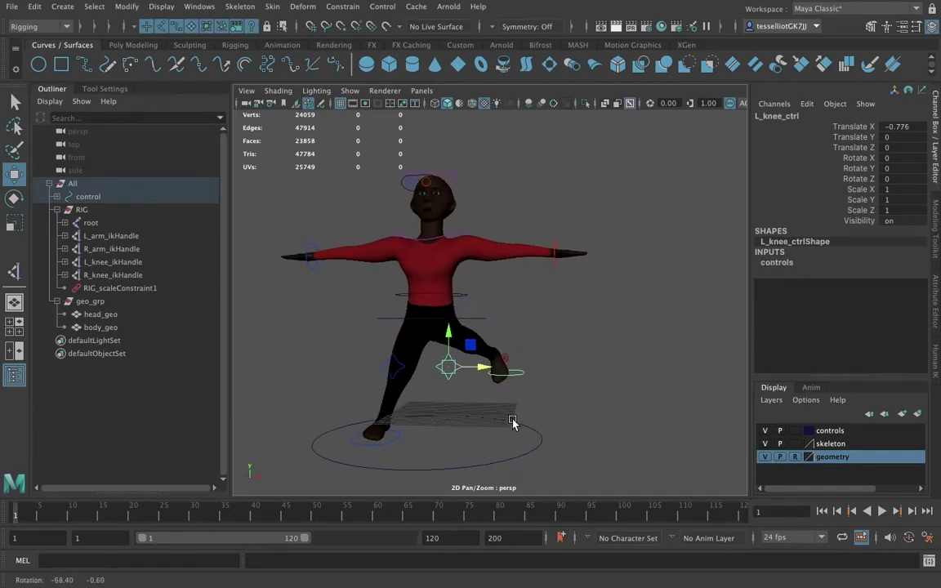
alt+drag(459, 397, 311, 411)
alt+drag(472, 431, 451, 387)
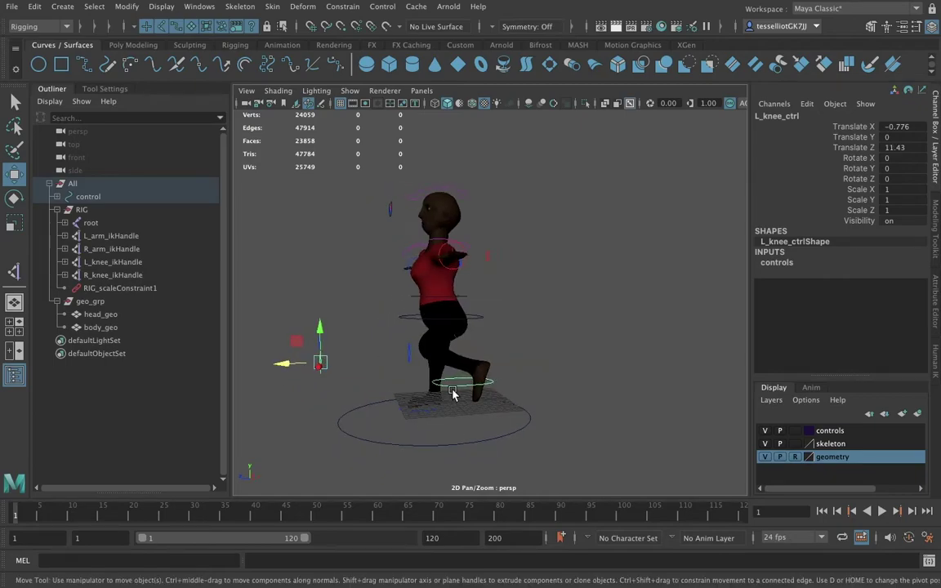
Select L_foot_ctrl for another adjustment of the left leg's pose
click(451, 388)
click(484, 384)
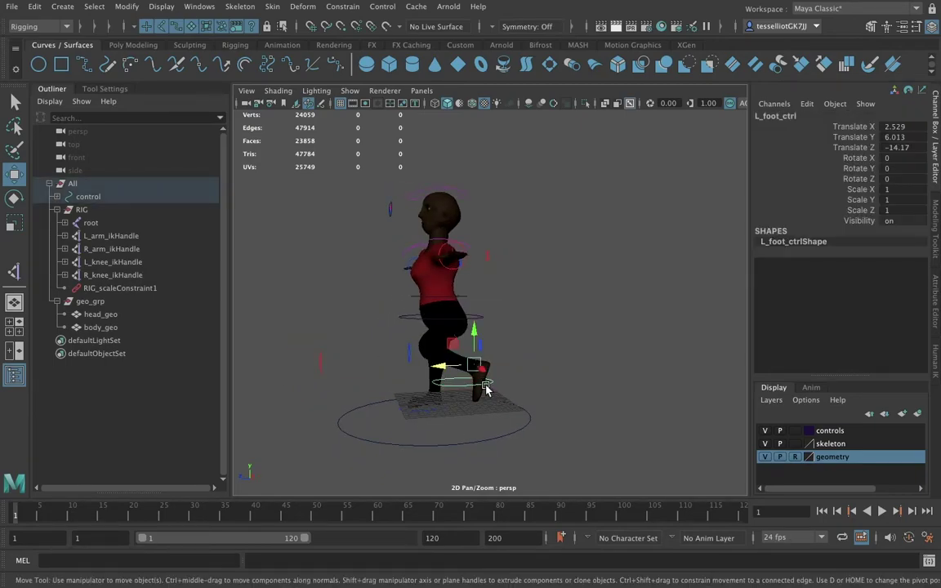